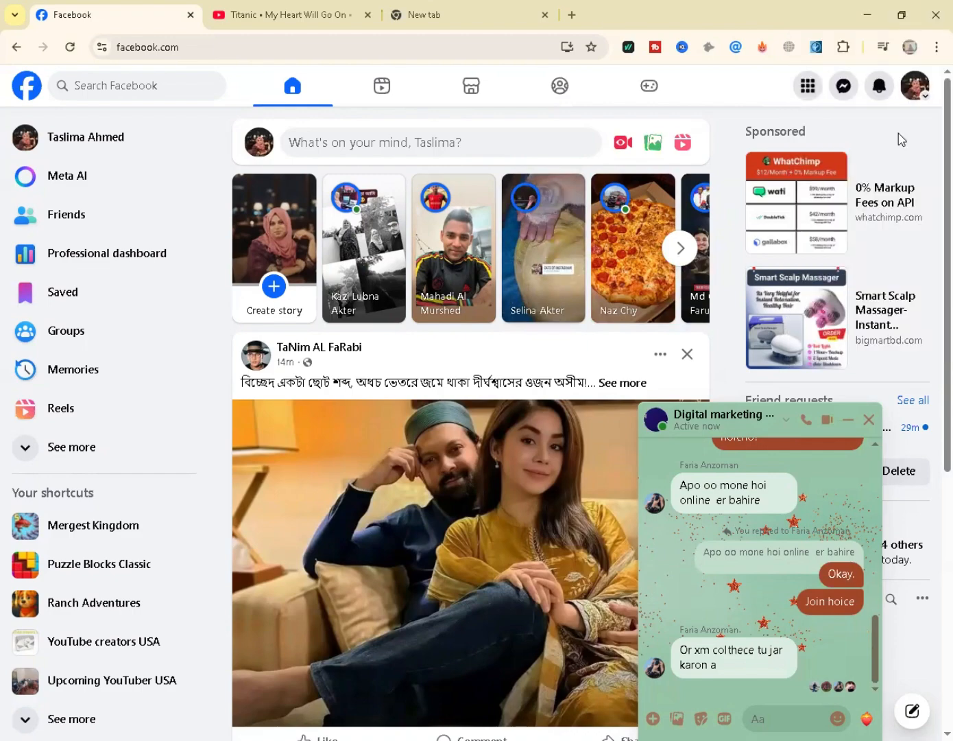
# Step: Close the open group chat and switch to the Shite kapor page profile
pyautogui.click(869, 419)
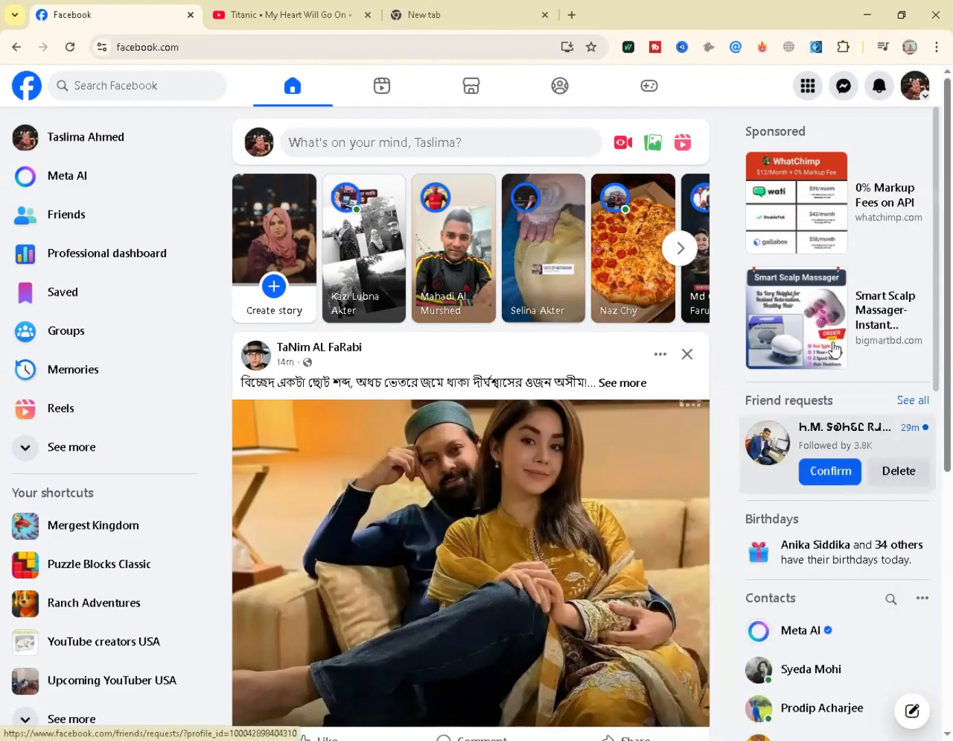
pyautogui.click(907, 89)
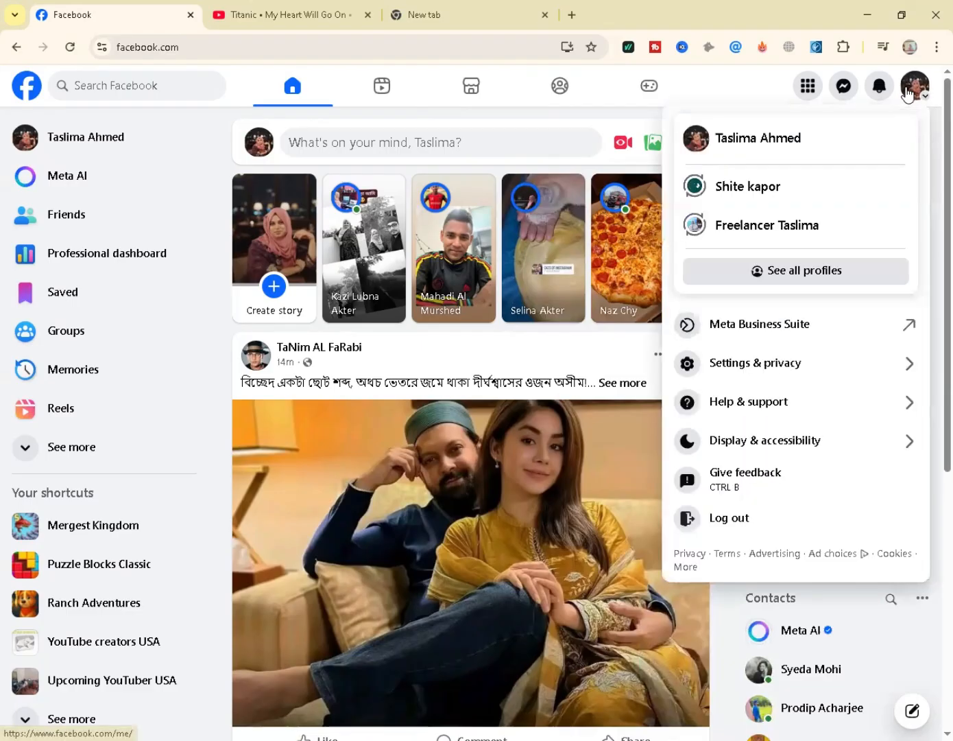
pyautogui.click(782, 206)
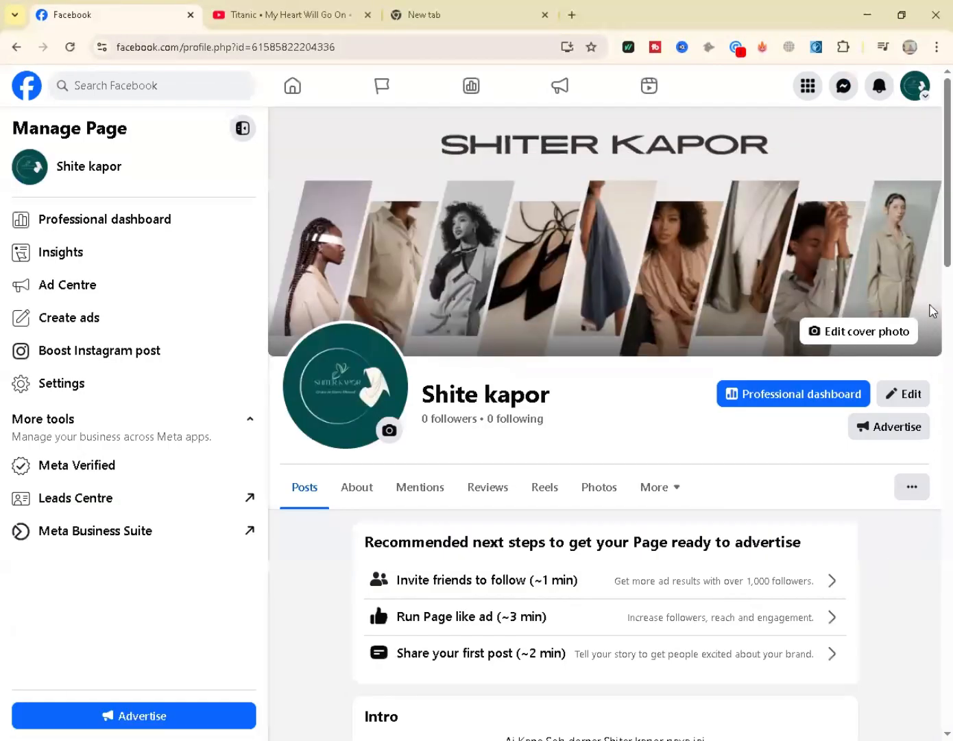
# Step: Examine the Shite kapor page's cover, intro details, photos and posts
pyautogui.scroll(-5, 930, 238)
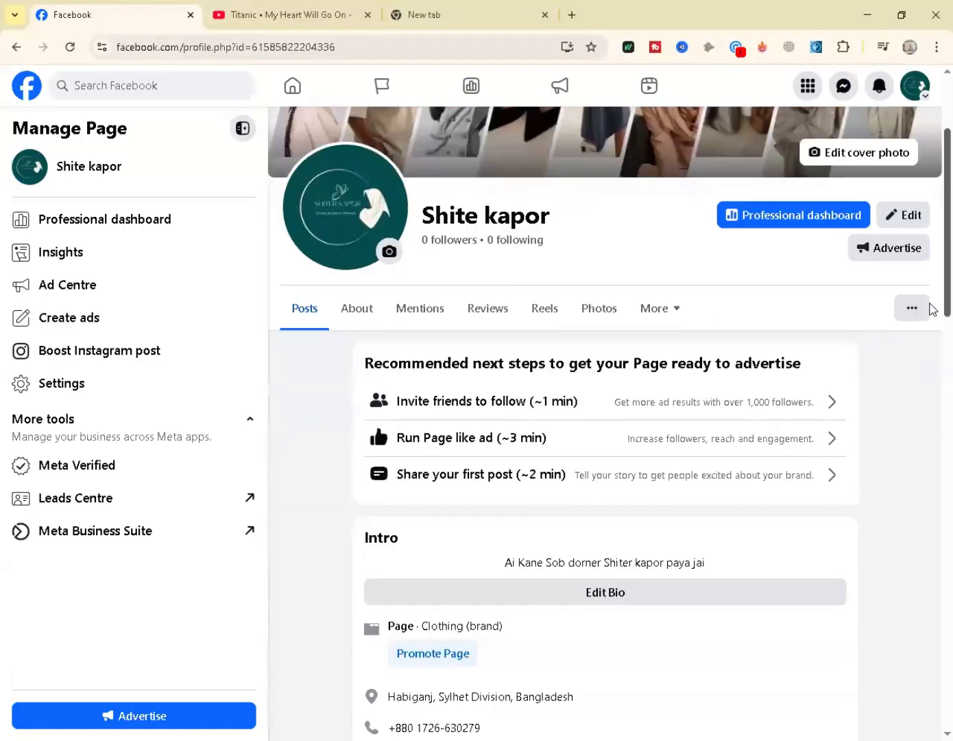
pyautogui.scroll(2, 932, 317)
pyautogui.scroll(2, 930, 357)
pyautogui.scroll(-15, 927, 387)
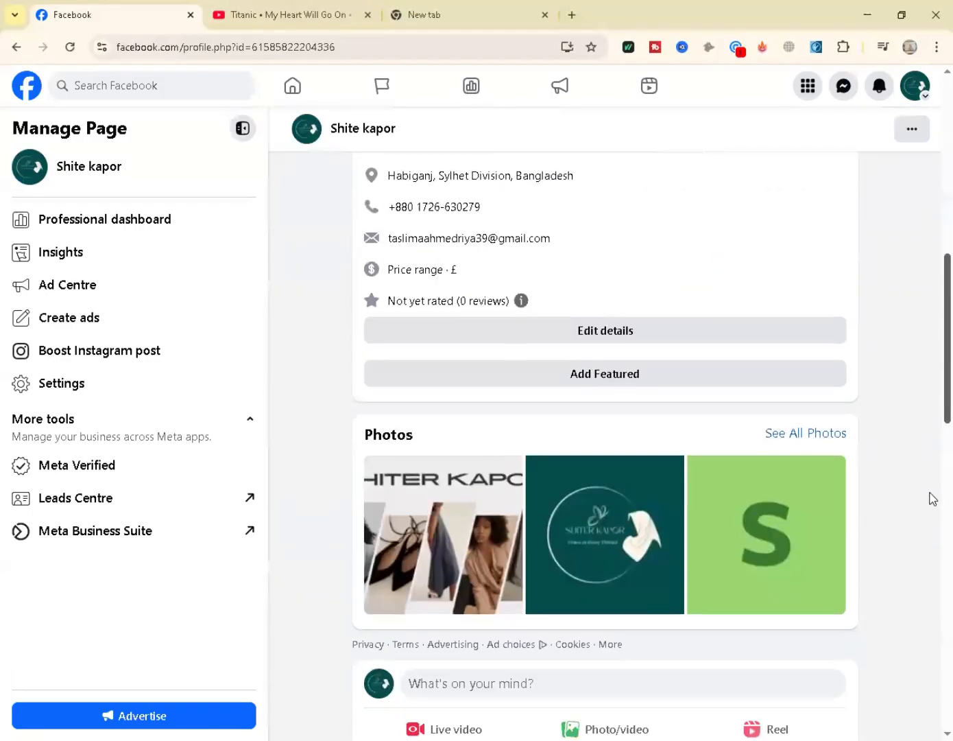
pyautogui.scroll(-3, 931, 561)
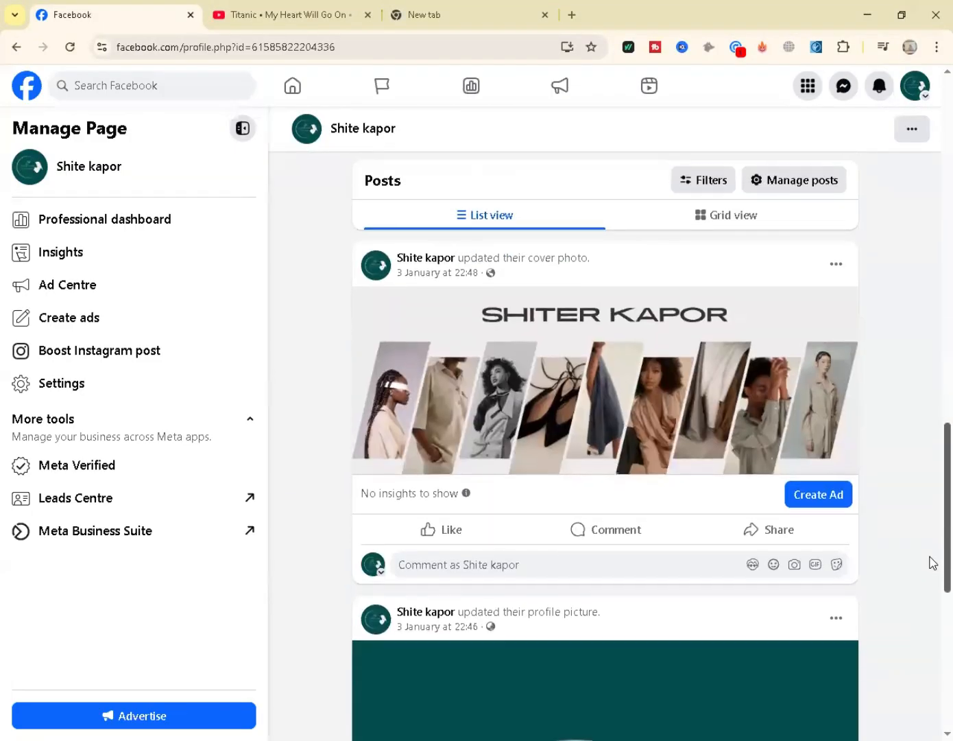
pyautogui.scroll(12, 931, 618)
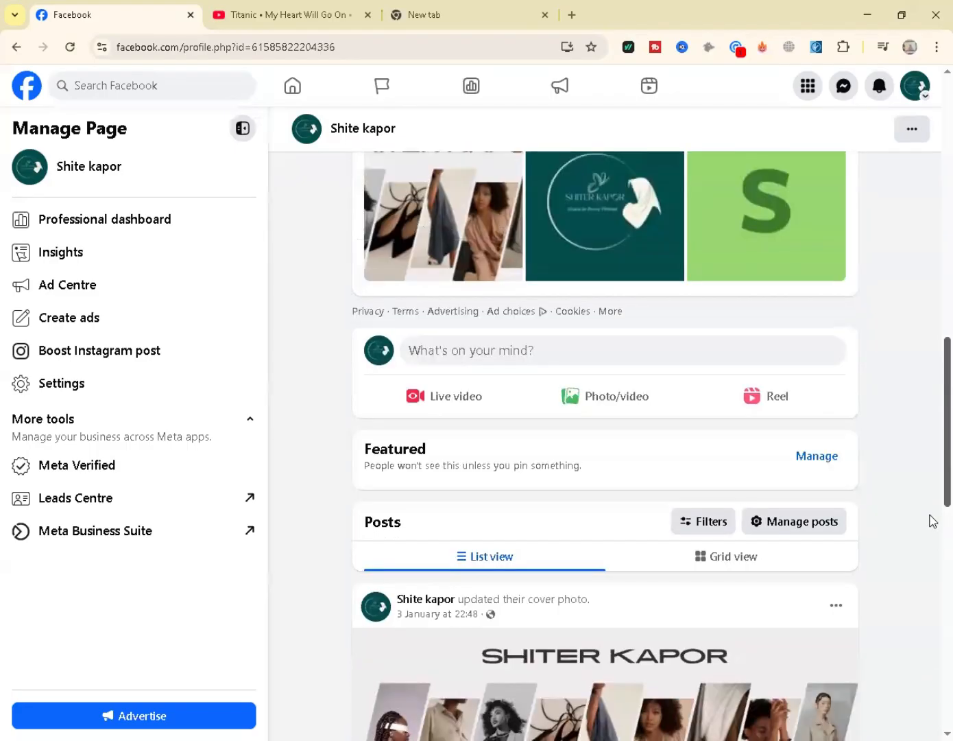
pyautogui.scroll(8, 931, 419)
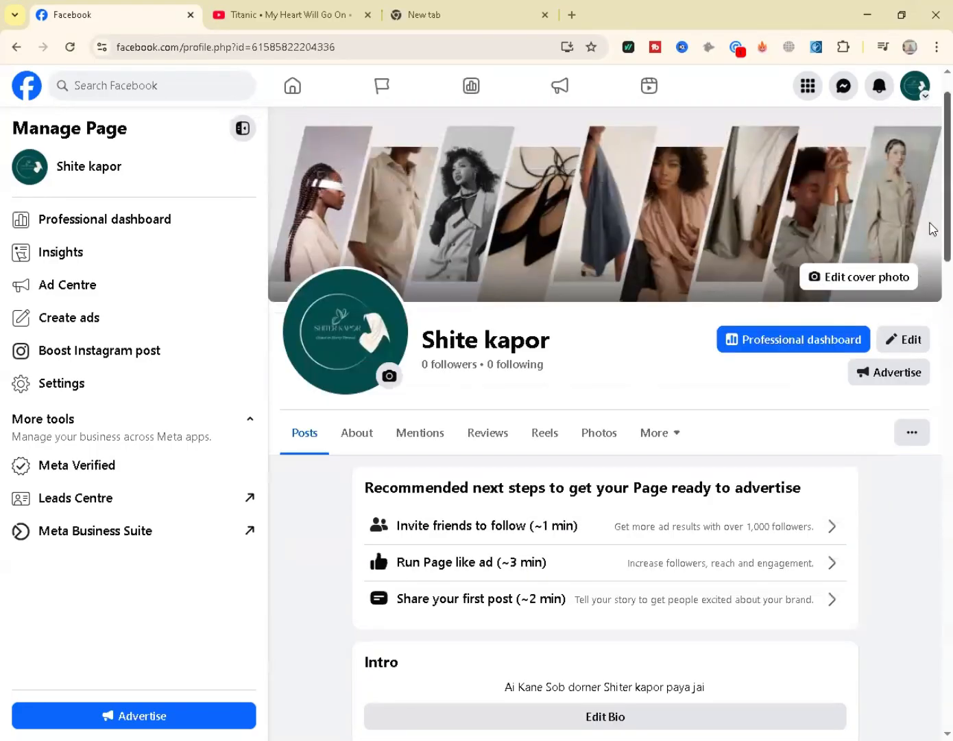
pyautogui.scroll(1, 932, 231)
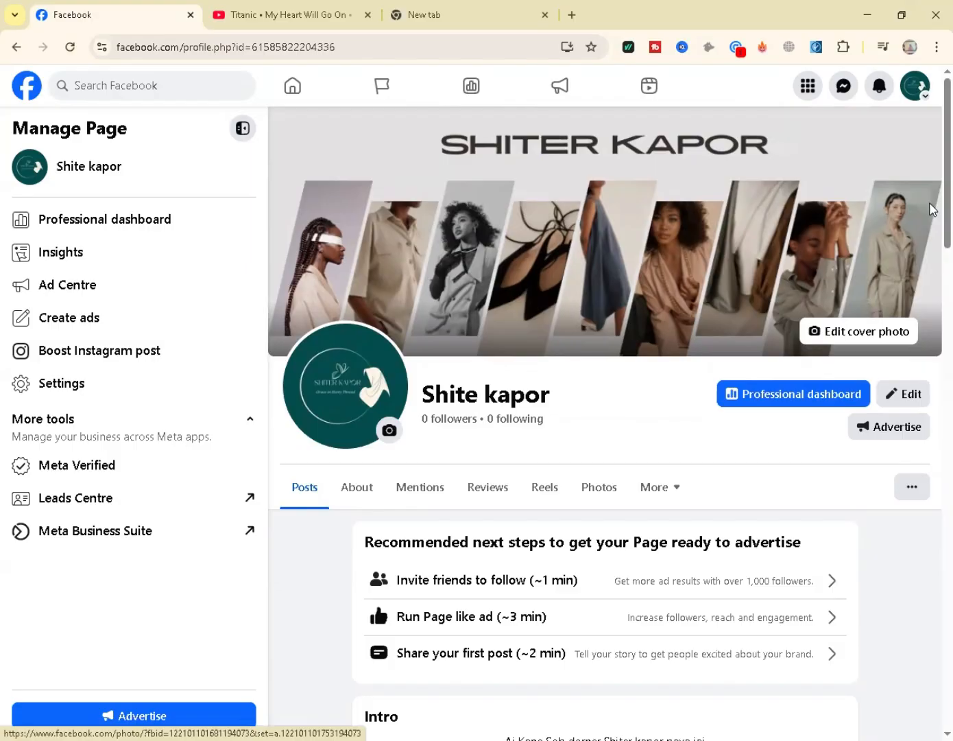
pyautogui.scroll(-1, 933, 210)
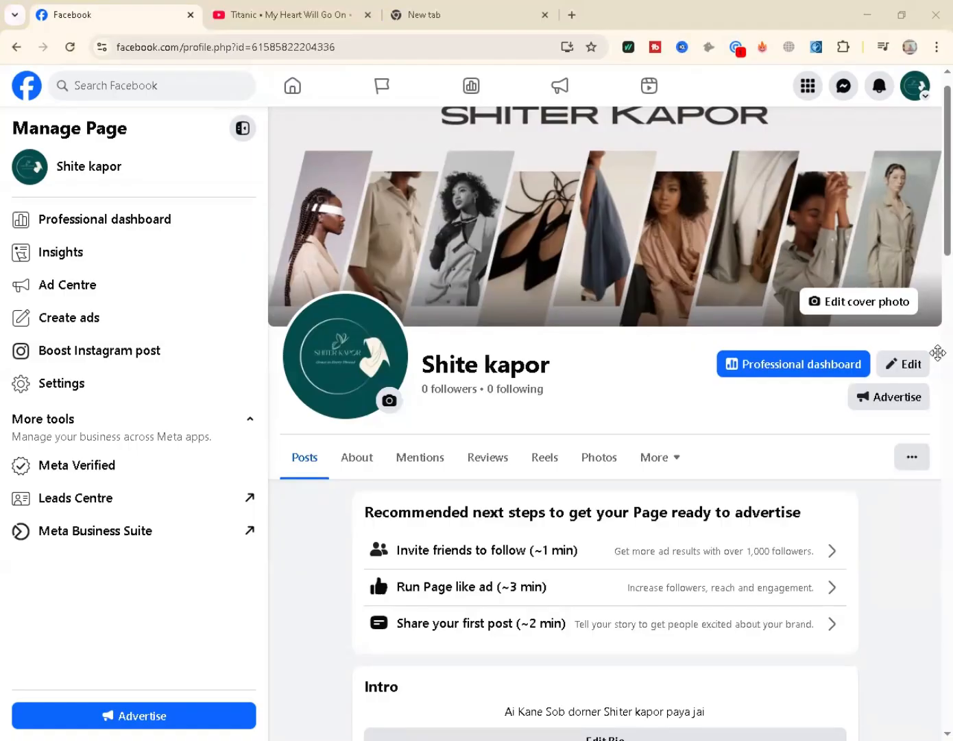
pyautogui.click(938, 284)
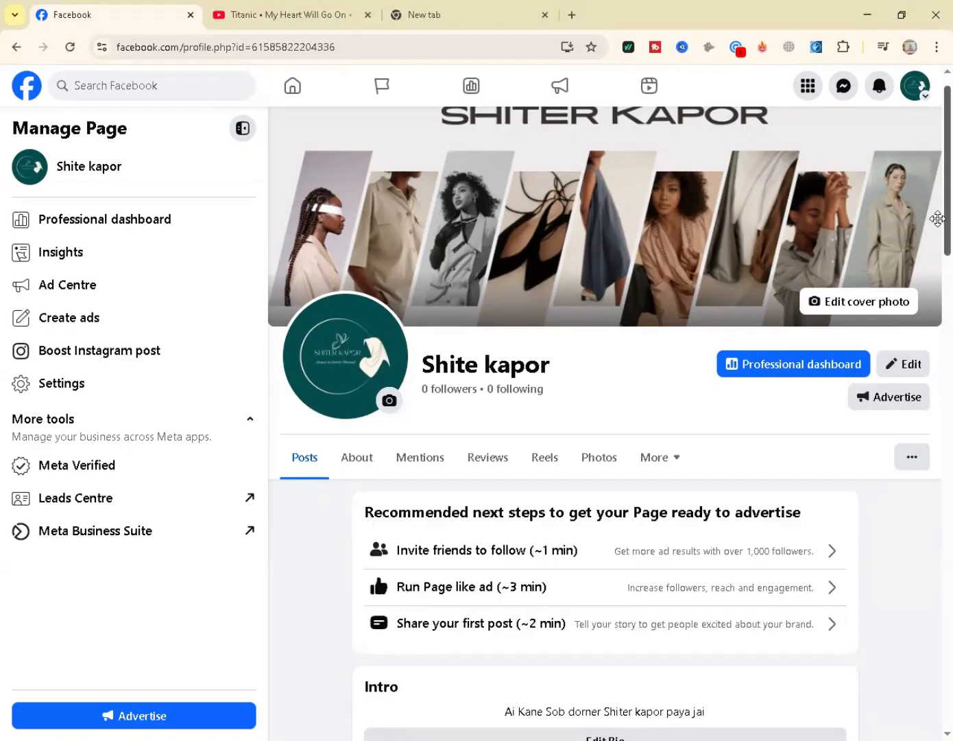
# Step: Open the Shite kapor page's ad type choices, skipping the recommended tasks for getting more ad results
pyautogui.scroll(-4, 937, 218)
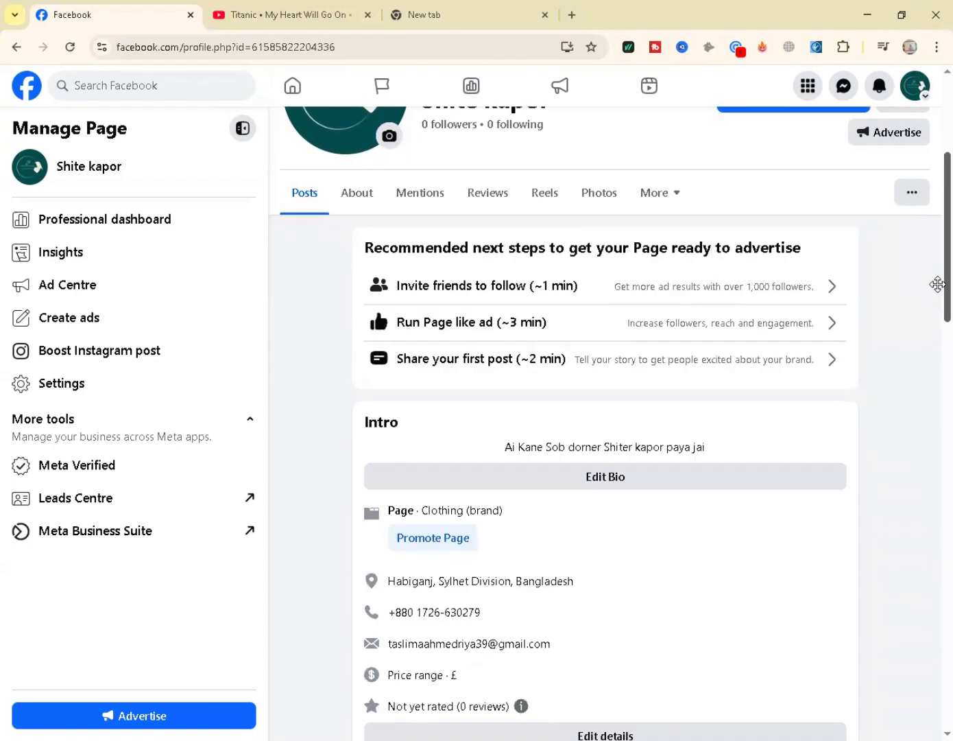
pyautogui.scroll(1, 937, 274)
pyautogui.click(897, 220)
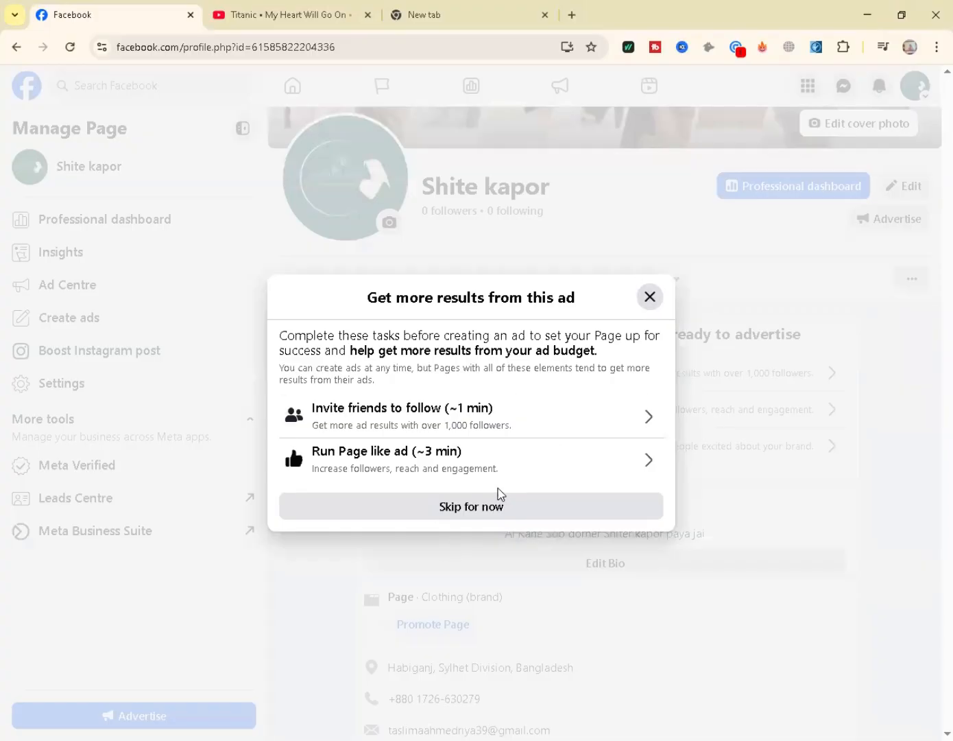
pyautogui.click(496, 506)
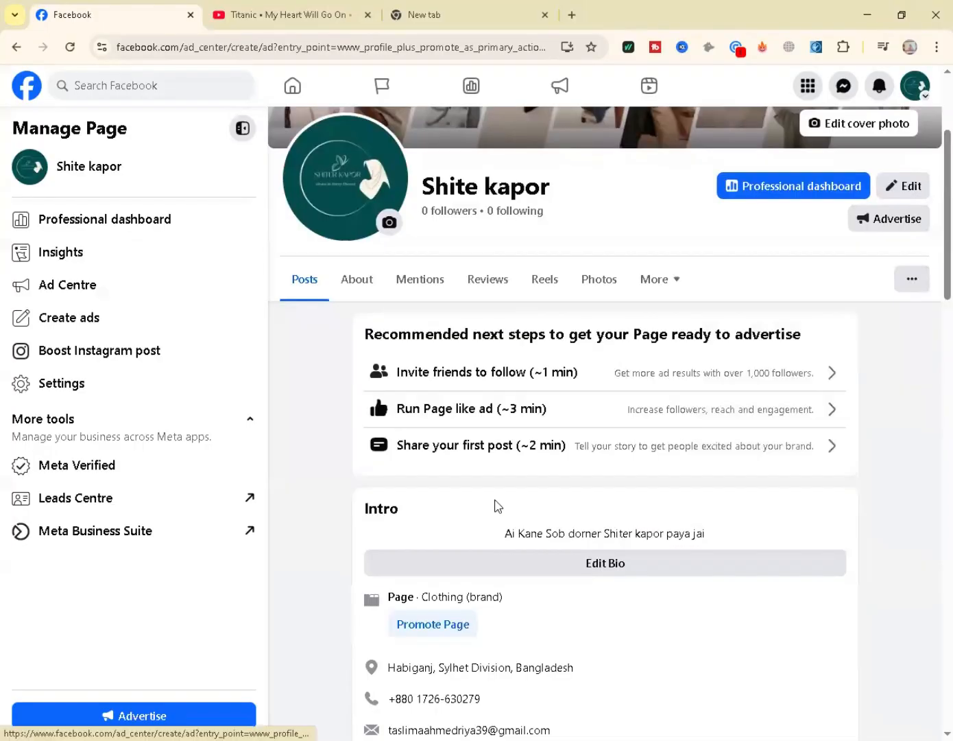
pyautogui.click(897, 220)
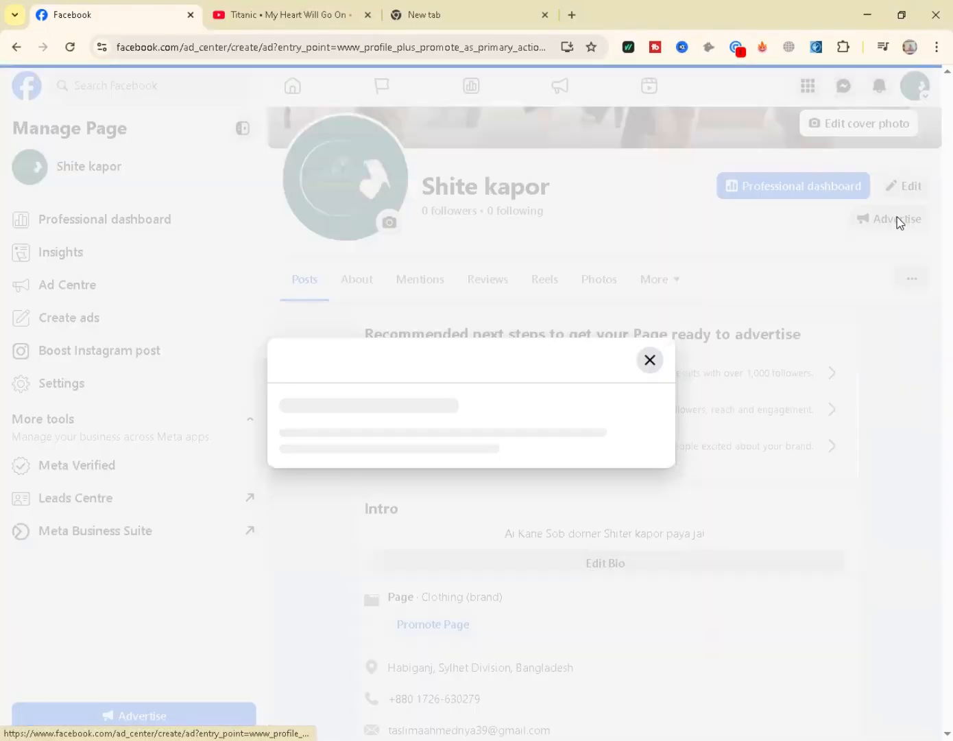
pyautogui.click(650, 361)
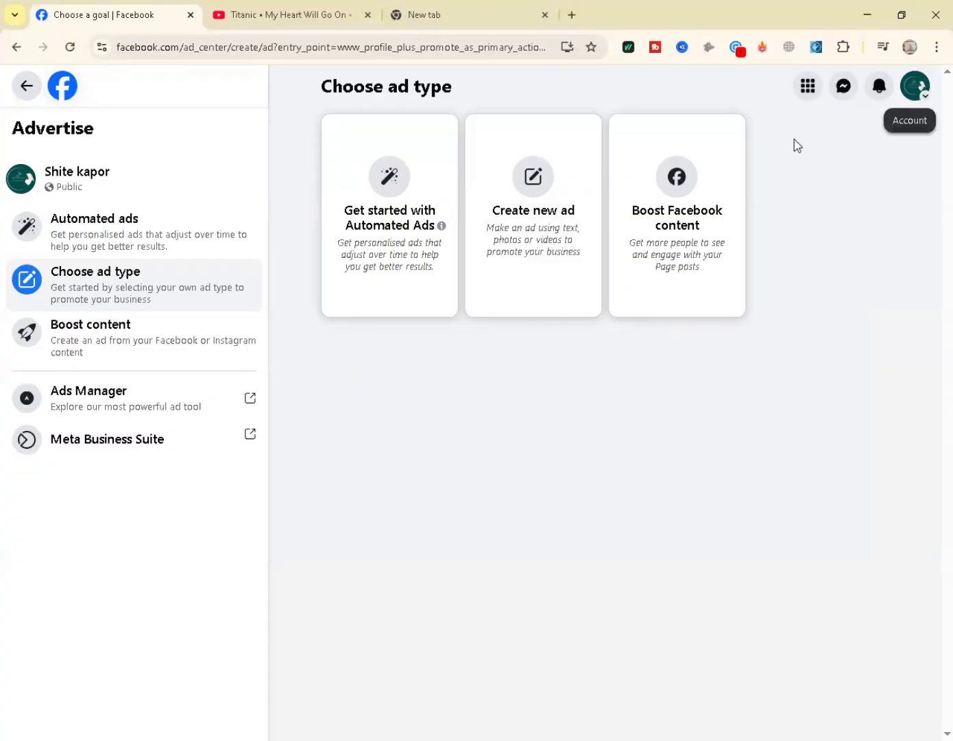
# Step: Return from the ad type choices to the Shite kapor page and review its content down to the posts
pyautogui.click(16, 46)
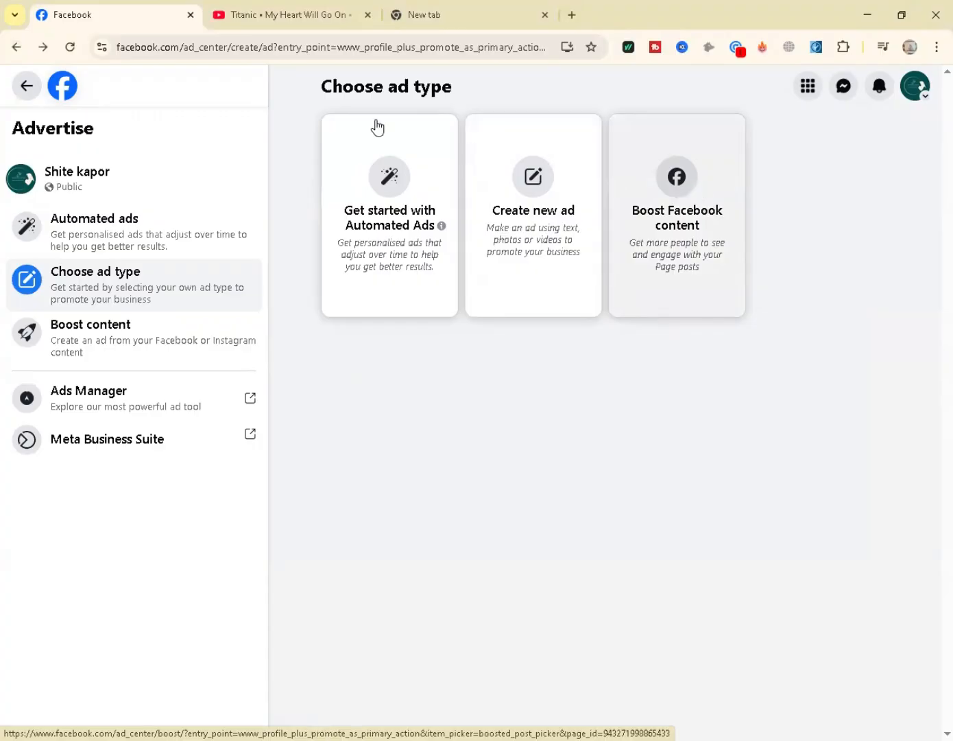
pyautogui.click(25, 87)
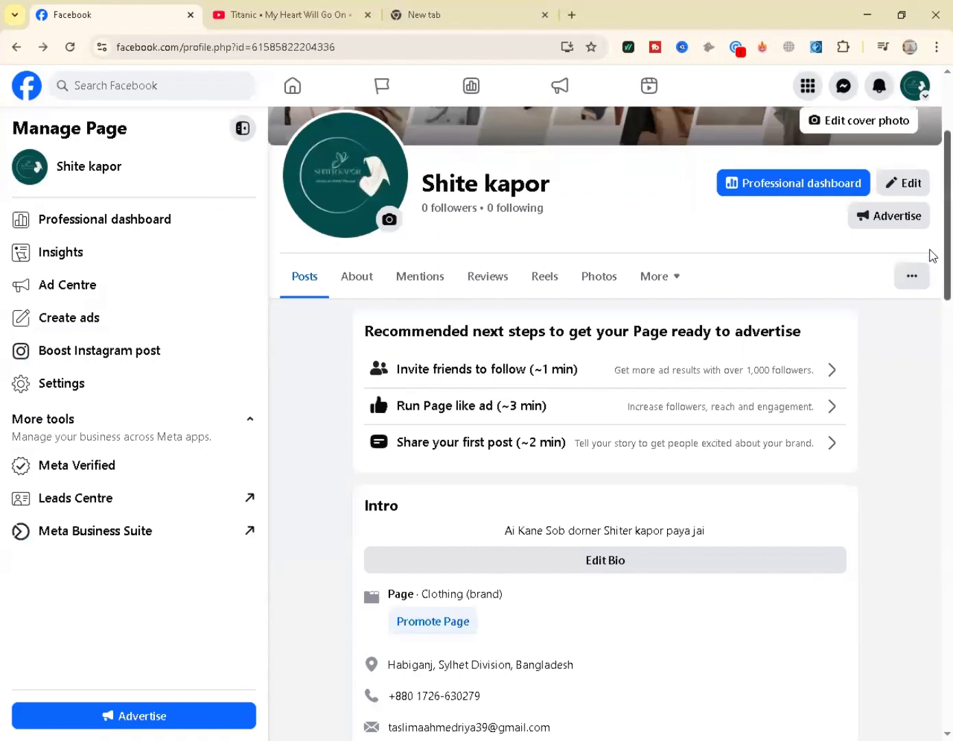
pyautogui.scroll(1, 930, 255)
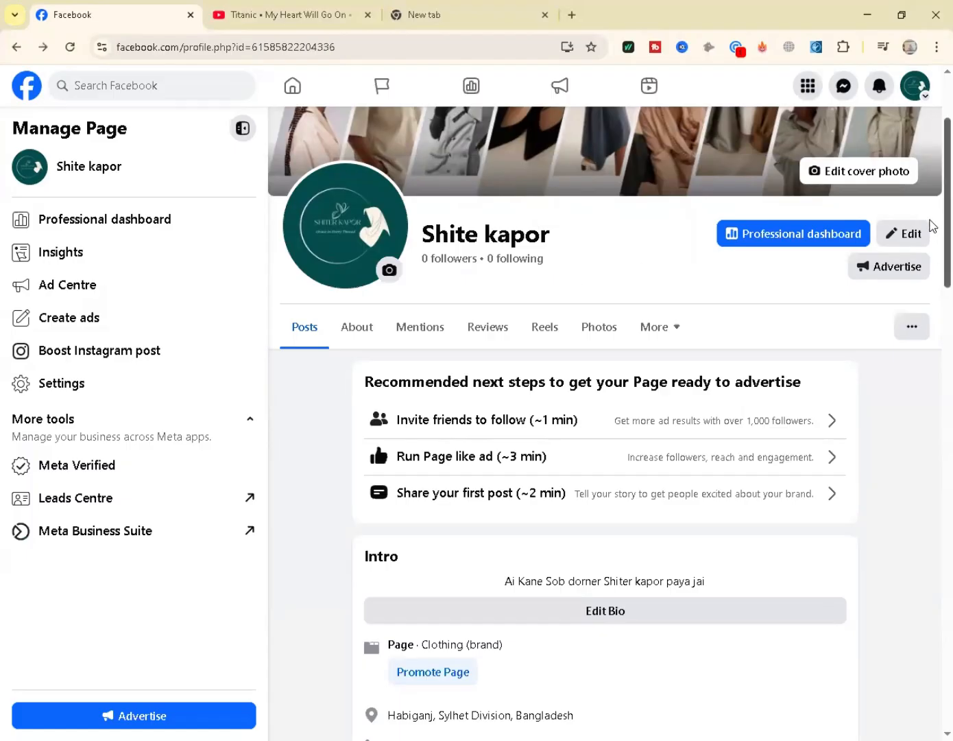
pyautogui.scroll(-1, 932, 240)
pyautogui.scroll(-3, 931, 288)
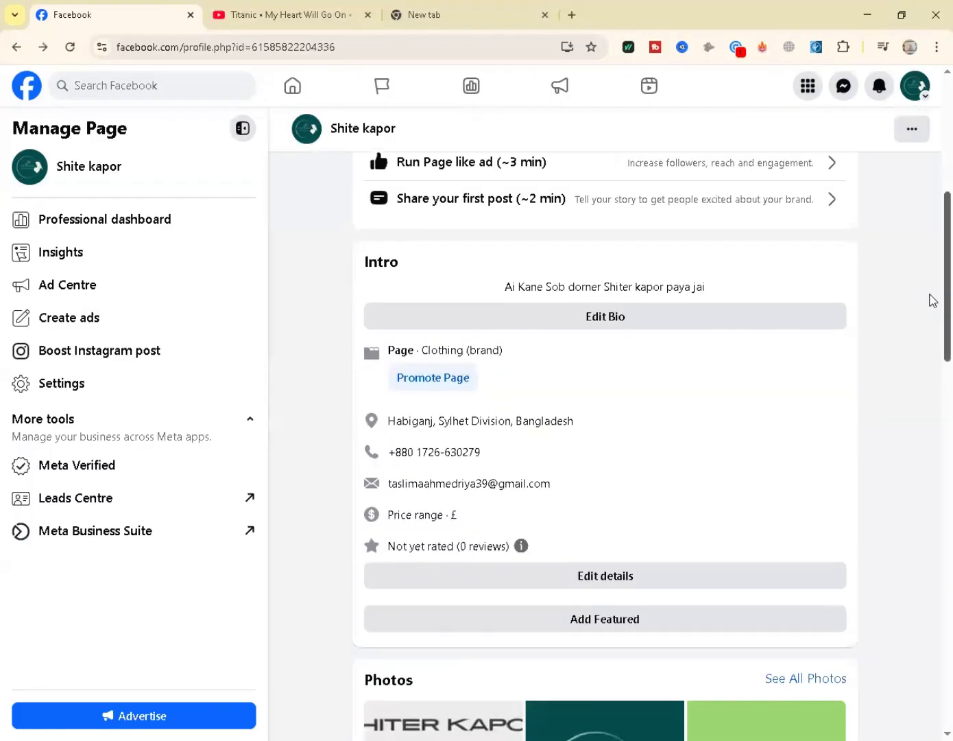
pyautogui.scroll(-4, 932, 384)
pyautogui.scroll(-8, 933, 415)
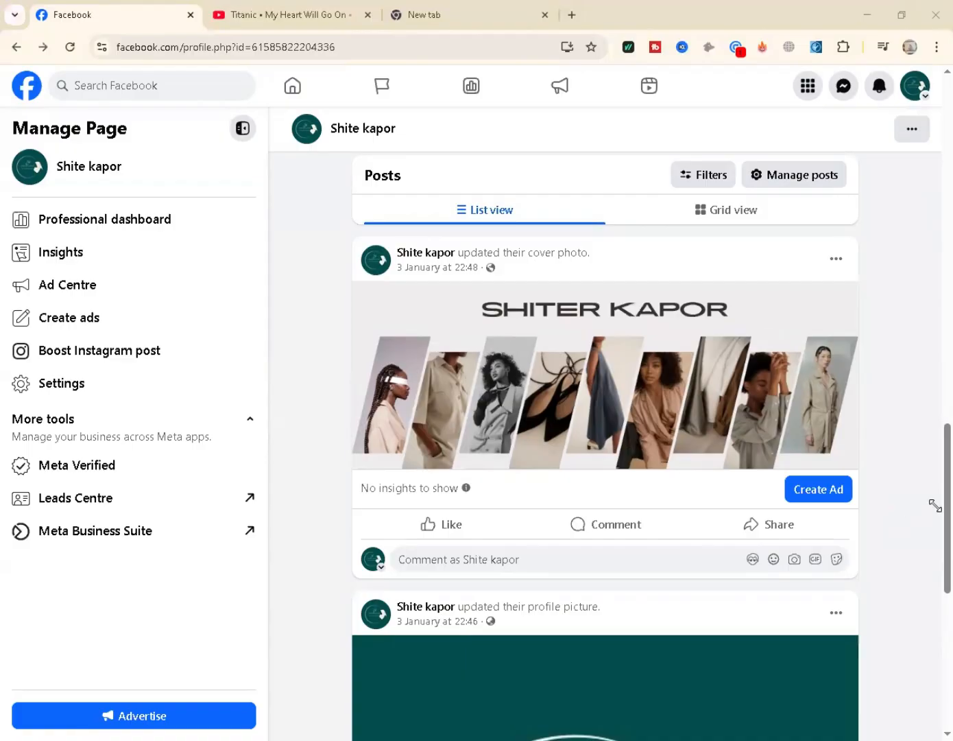
pyautogui.scroll(-8, 933, 505)
pyautogui.scroll(13, 934, 436)
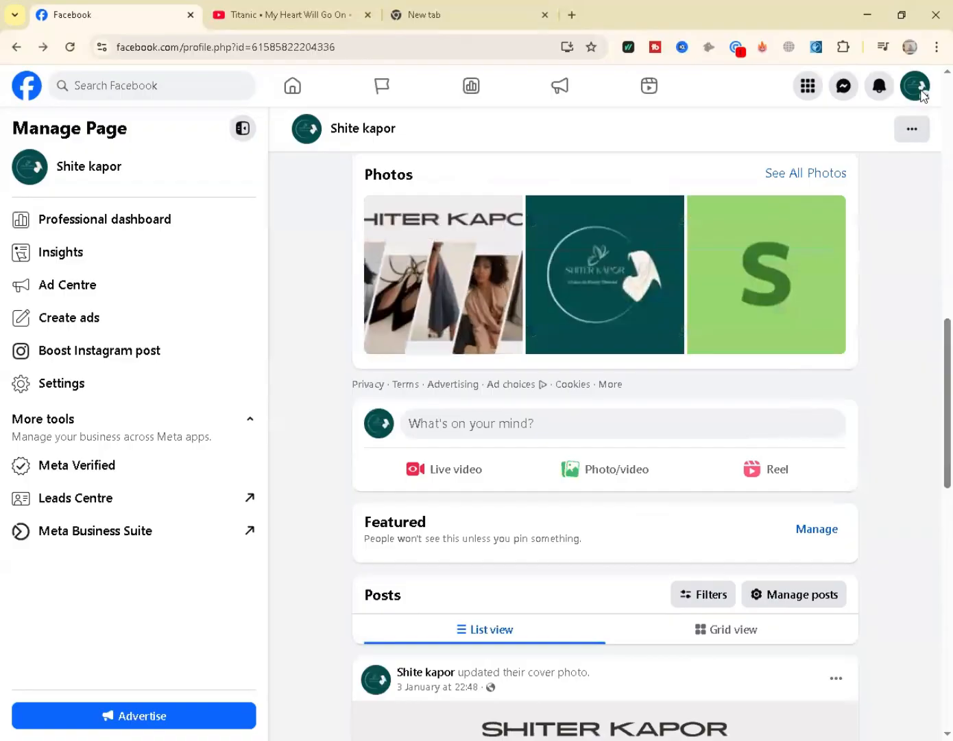
# Step: Switch to the freelancer's digital marketing page profile and view its intro details
pyautogui.click(921, 94)
pyautogui.click(815, 219)
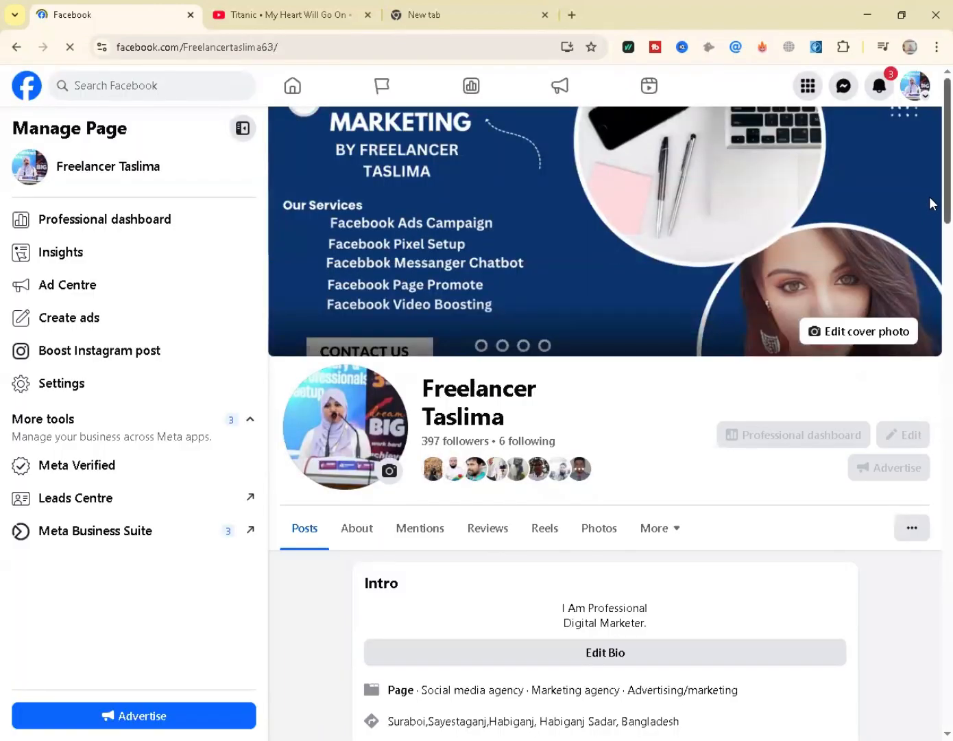
pyautogui.scroll(-5, 929, 218)
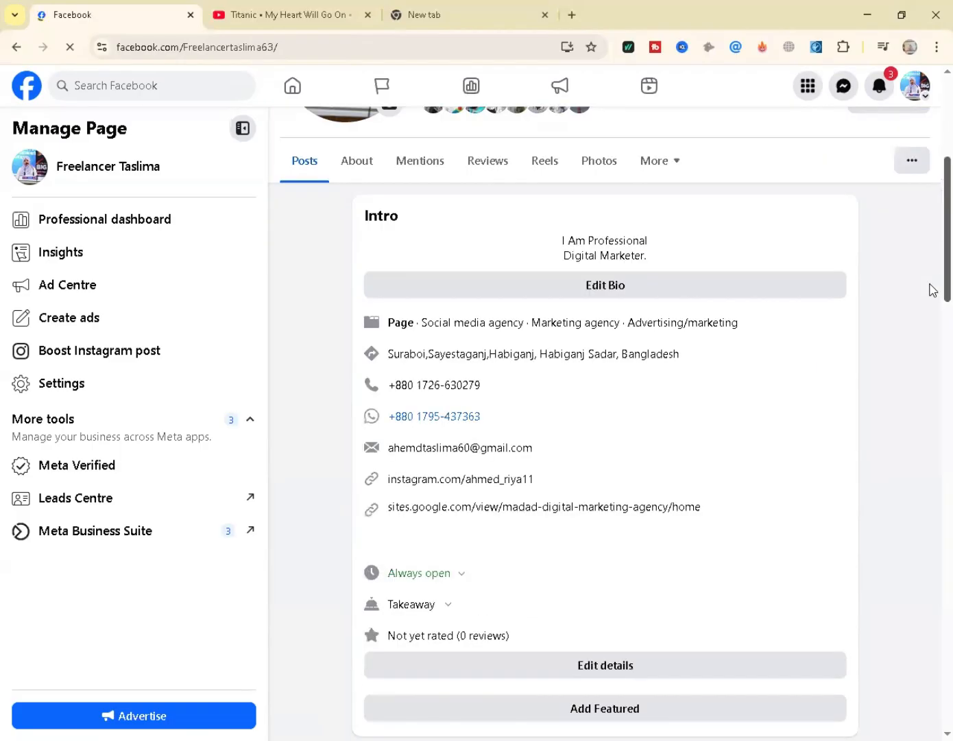
pyautogui.scroll(5, 930, 287)
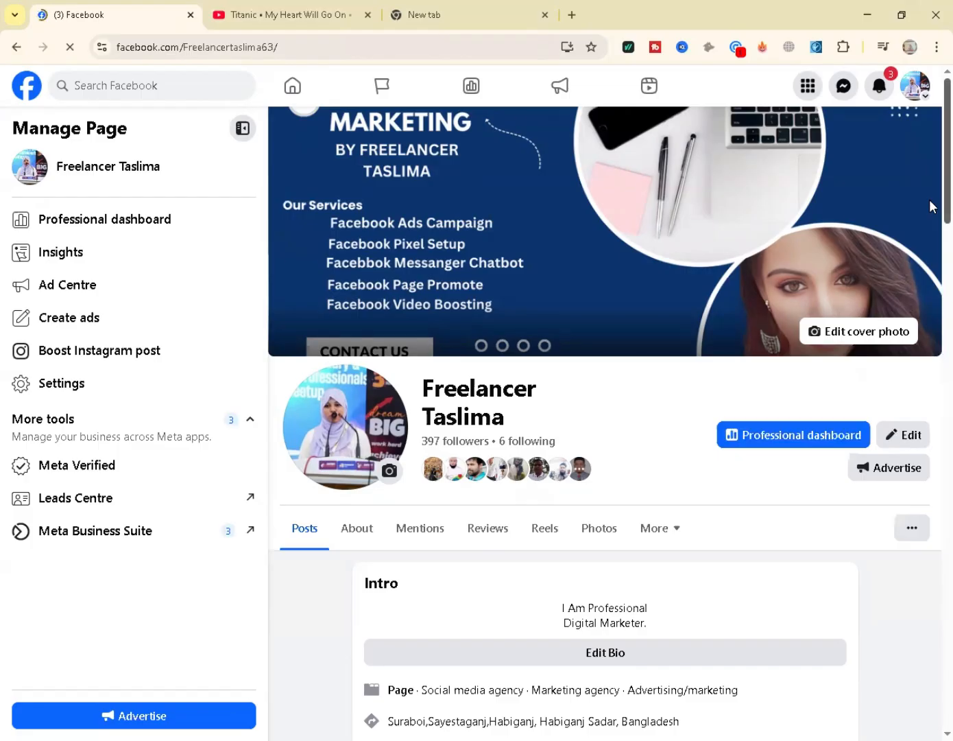
# Step: Examine the digital marketing page's photos and its recent and older posts, back to the November 2025 profile picture update
pyautogui.scroll(-20, 930, 255)
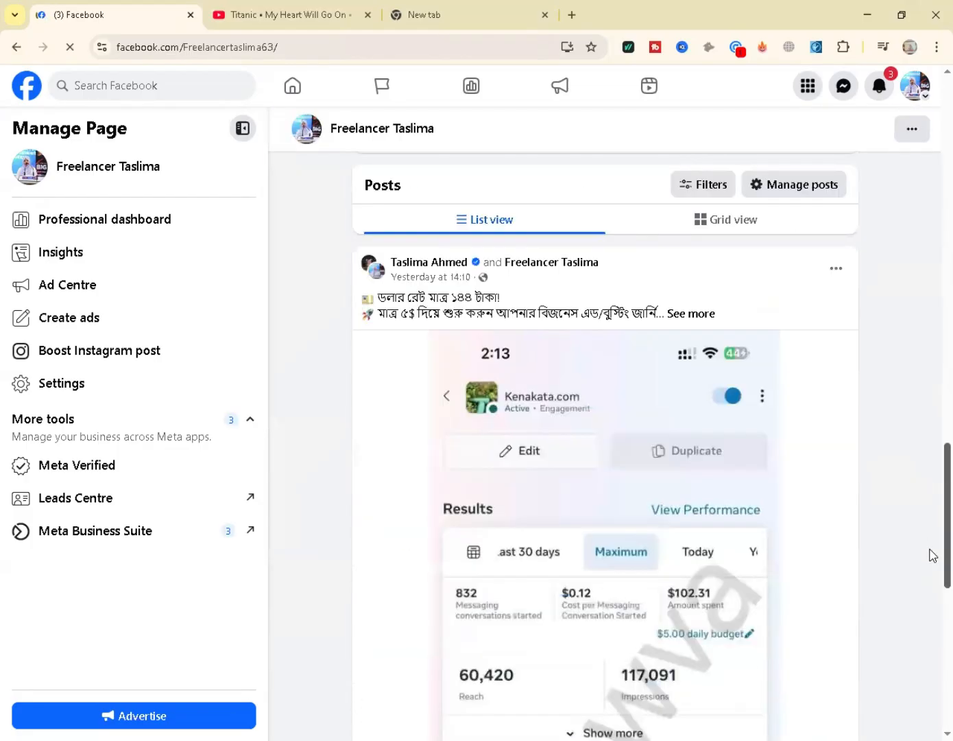
pyautogui.scroll(-9, 932, 554)
pyautogui.scroll(11, 933, 549)
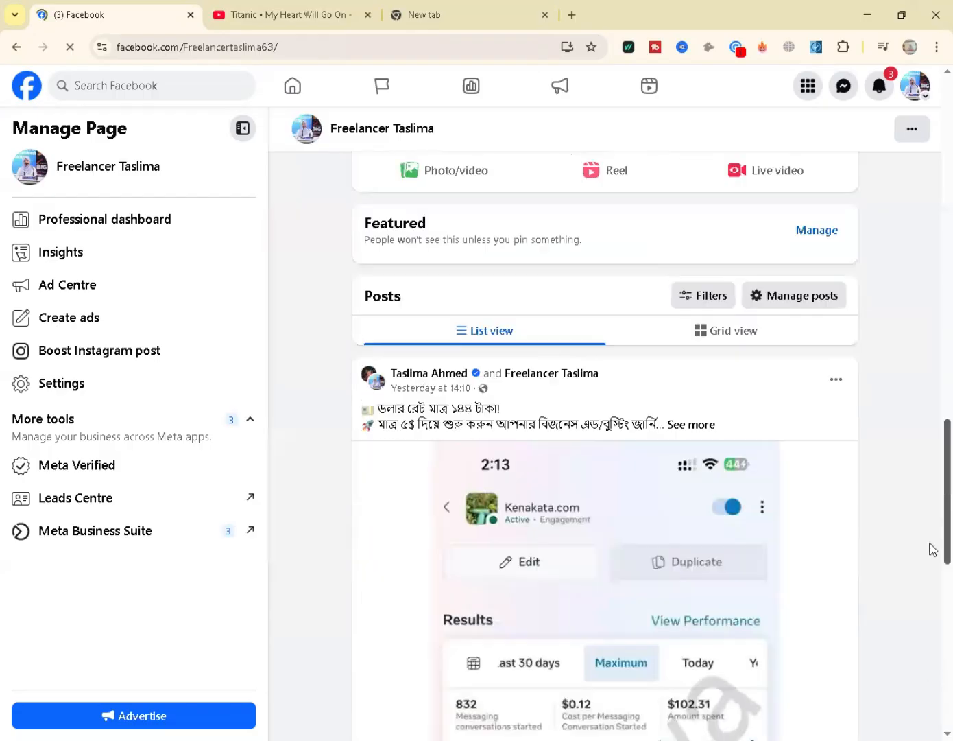
pyautogui.scroll(-1, 932, 552)
pyautogui.scroll(10, 931, 552)
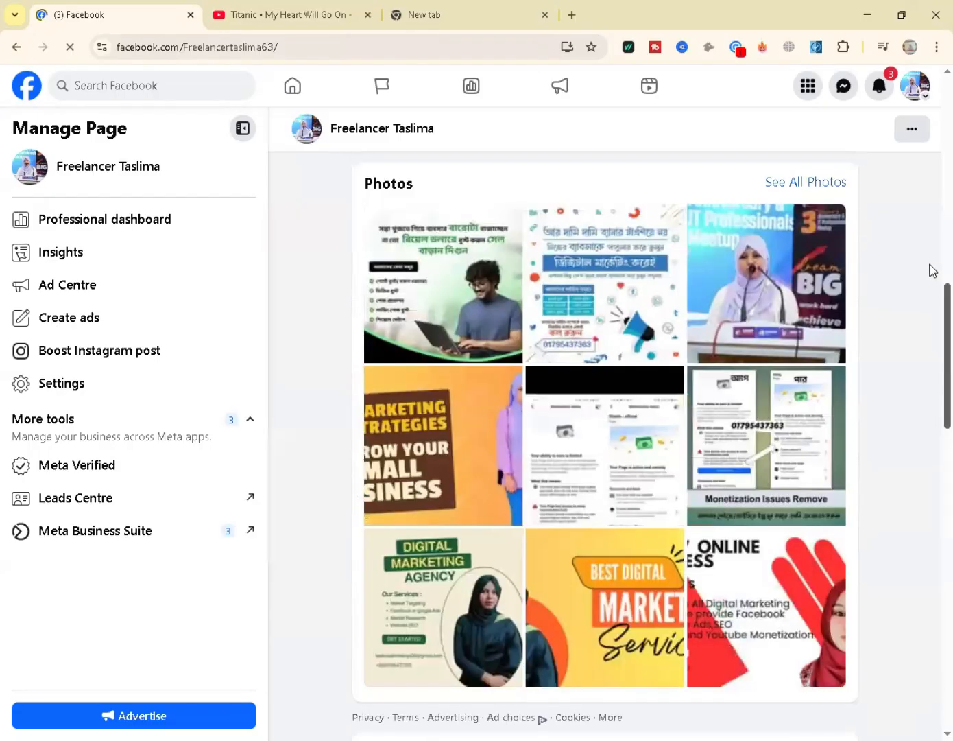
pyautogui.scroll(10, 933, 269)
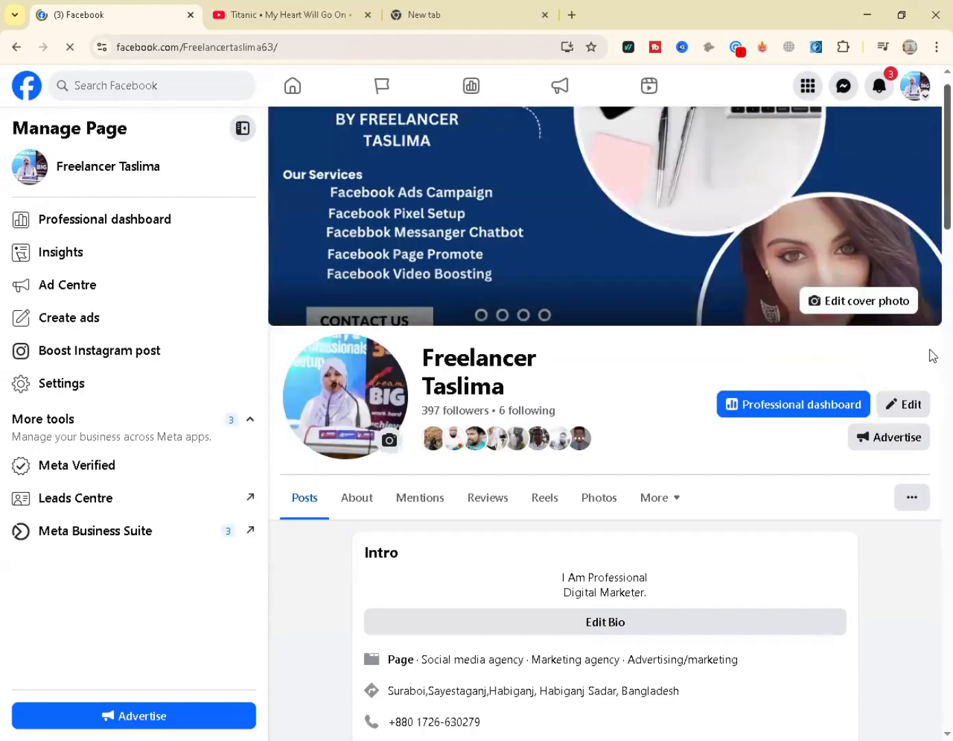
pyautogui.scroll(-8, 933, 355)
pyautogui.scroll(-10, 933, 557)
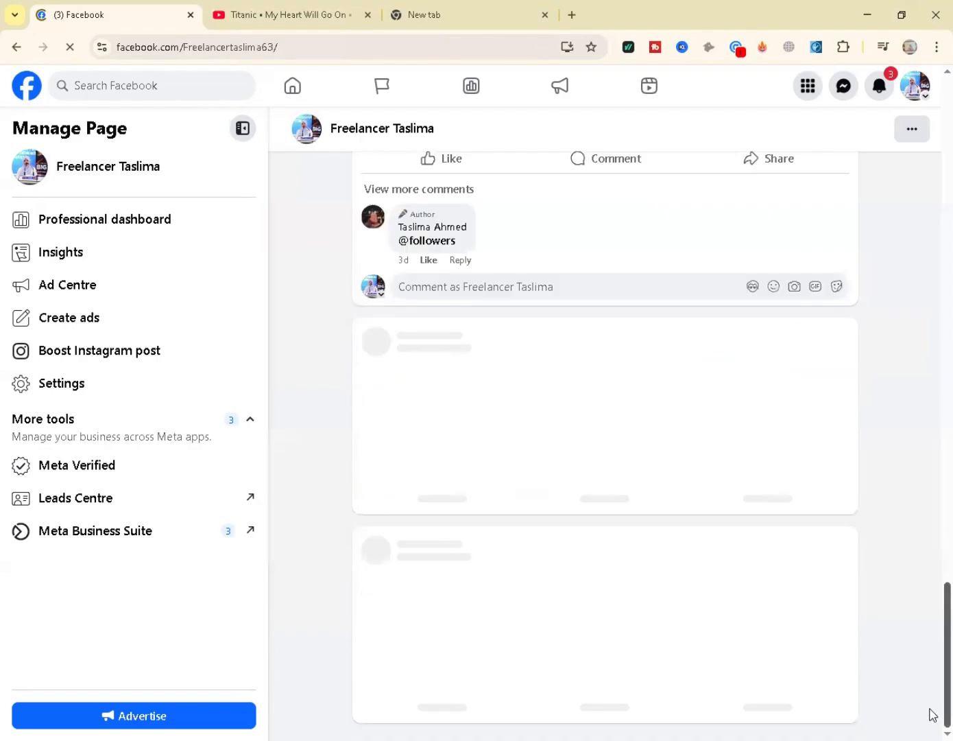
pyautogui.scroll(12, 930, 713)
pyautogui.scroll(7, 932, 139)
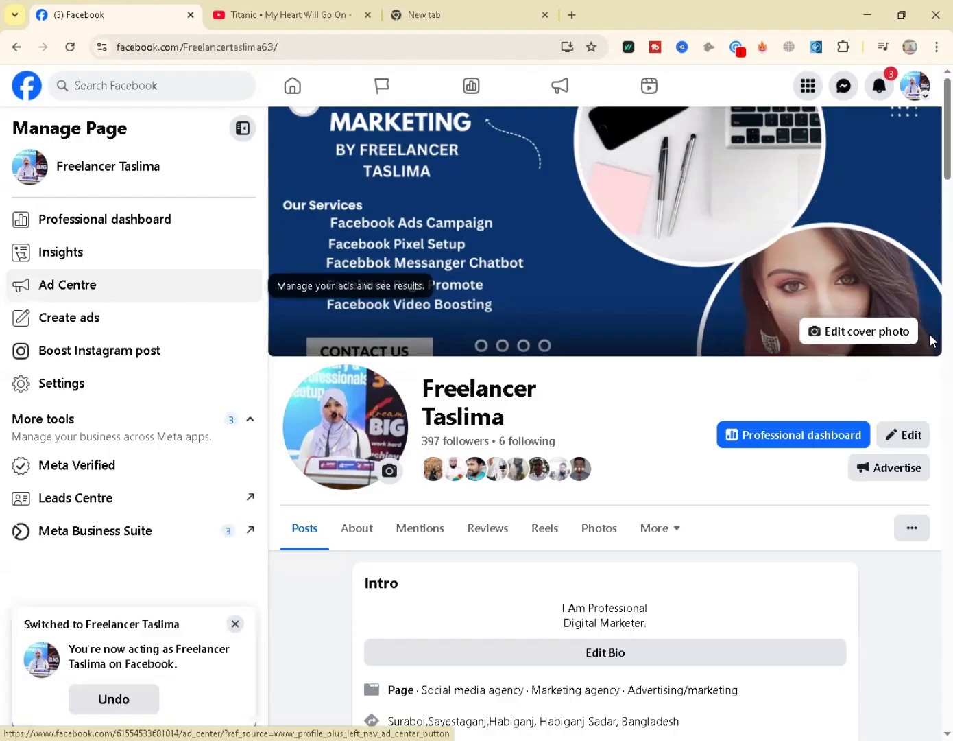
pyautogui.scroll(-10, 931, 340)
pyautogui.scroll(-10, 931, 548)
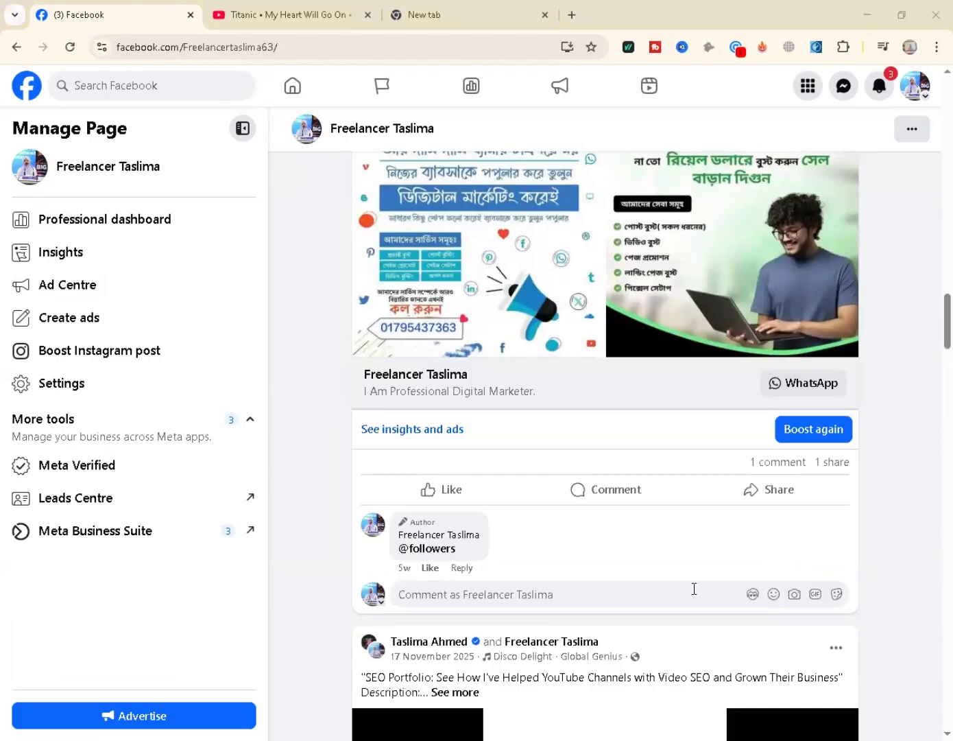
pyautogui.scroll(-10, 932, 453)
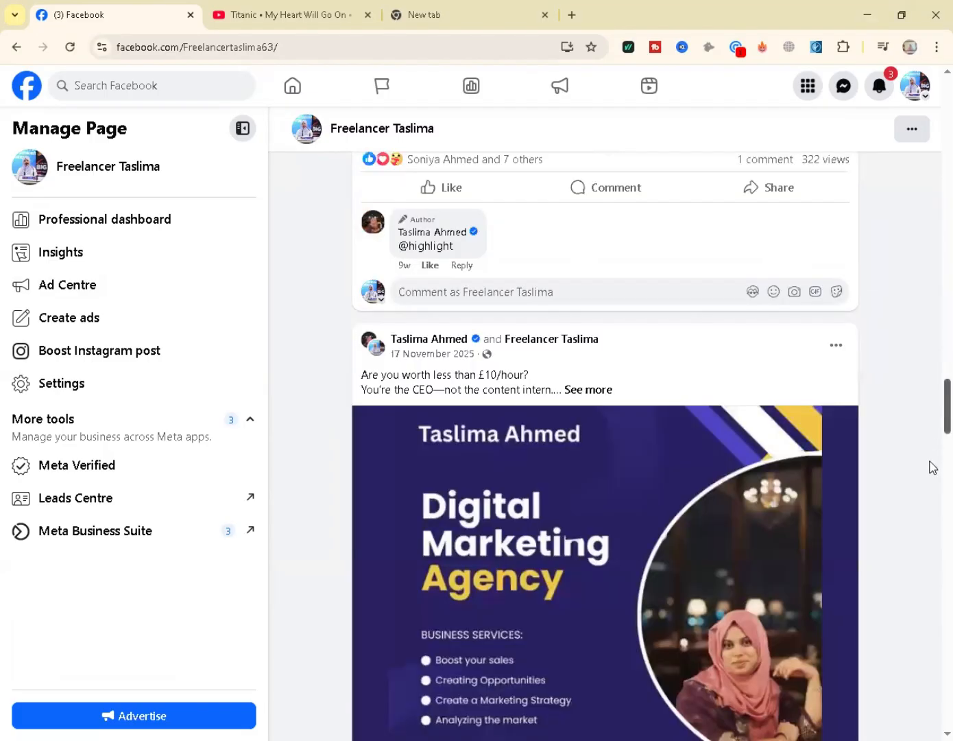
pyautogui.scroll(-10, 930, 529)
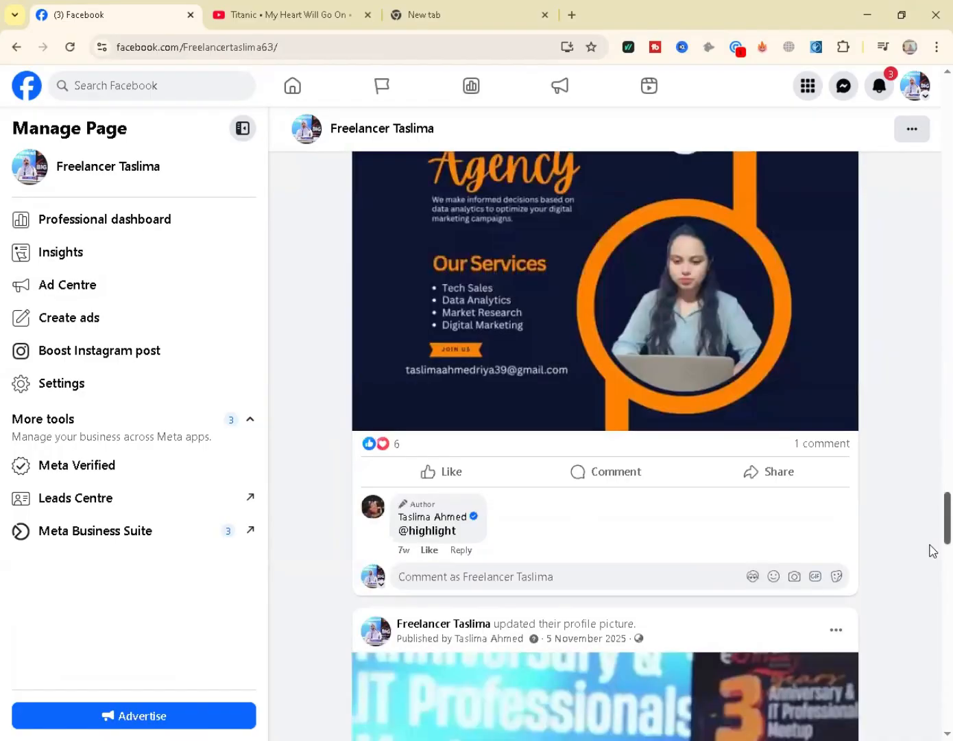
pyautogui.scroll(-5, 933, 550)
pyautogui.scroll(4, 930, 549)
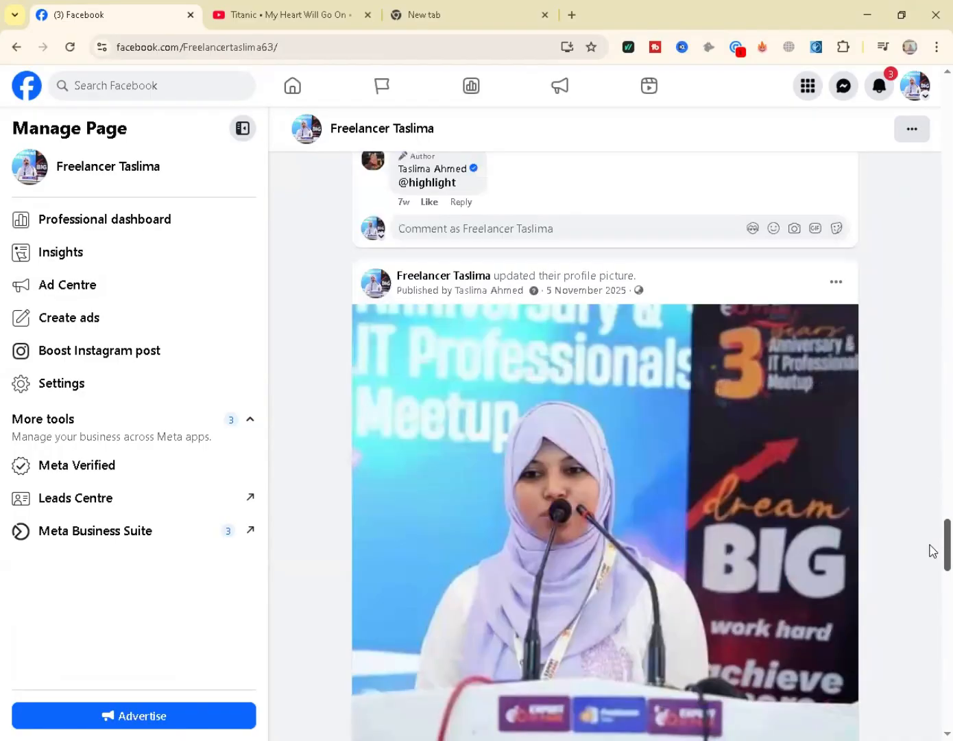
# Step: Start creating a new ad for the freelancer's digital marketing page
pyautogui.scroll(-4, 781, 598)
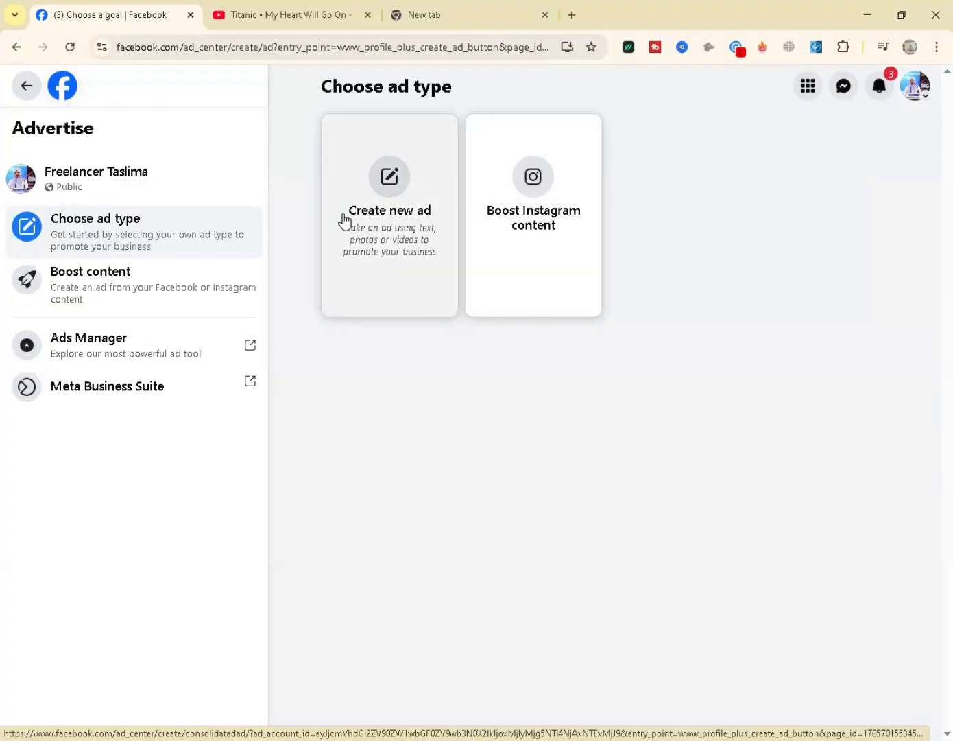
pyautogui.click(386, 191)
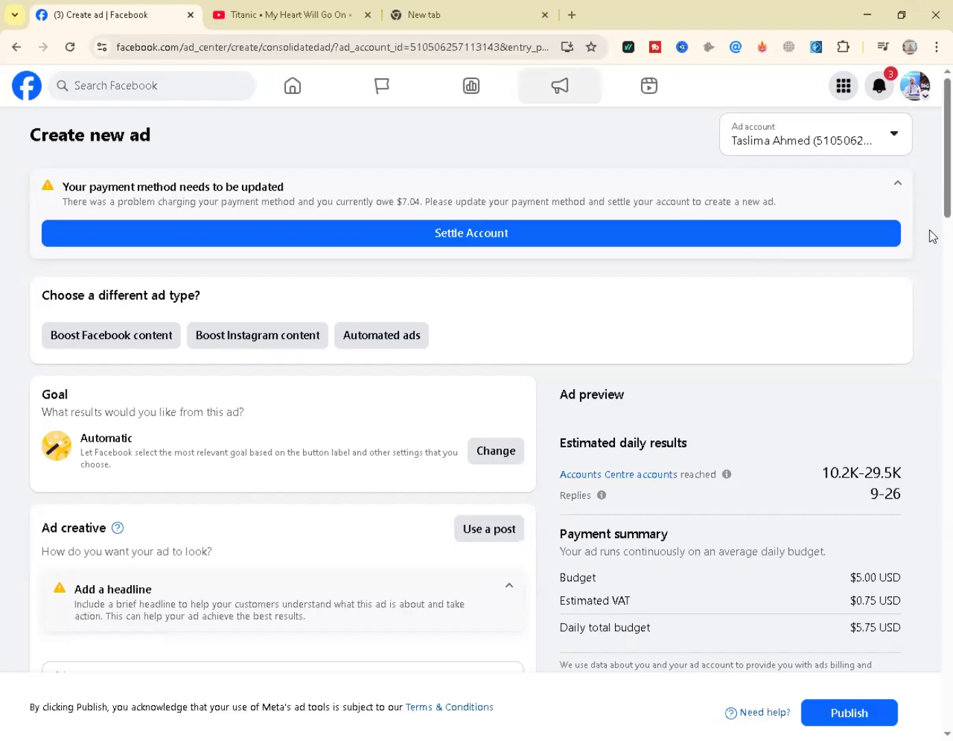
pyautogui.scroll(-2, 933, 236)
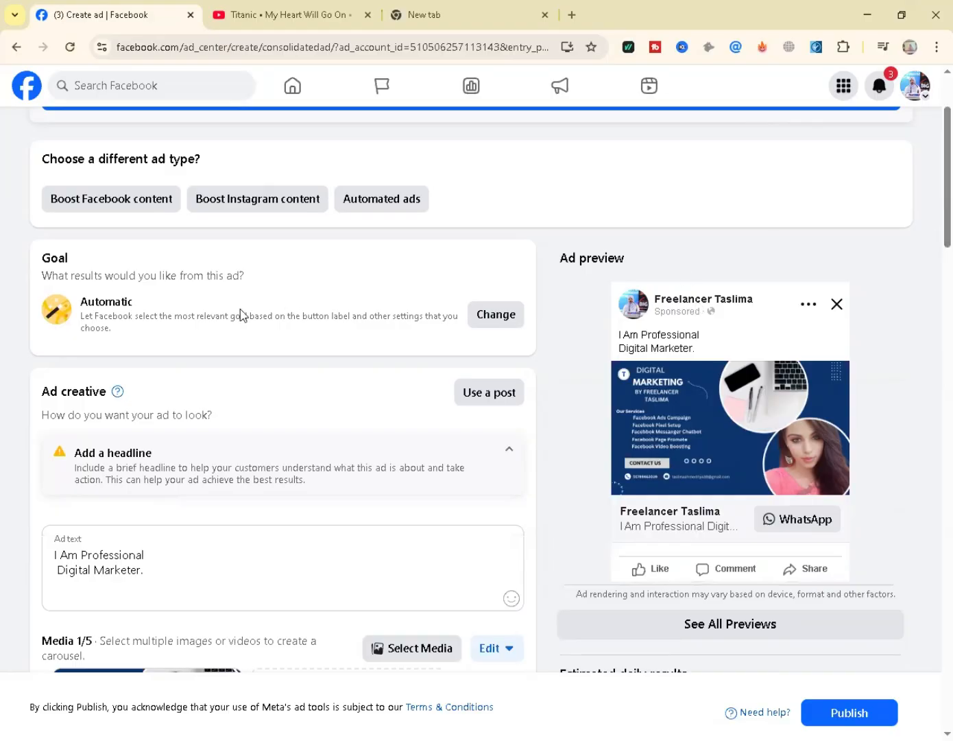
# Step: Change the new ad's goal to Get more Page likes and save it
pyautogui.scroll(-1, 932, 225)
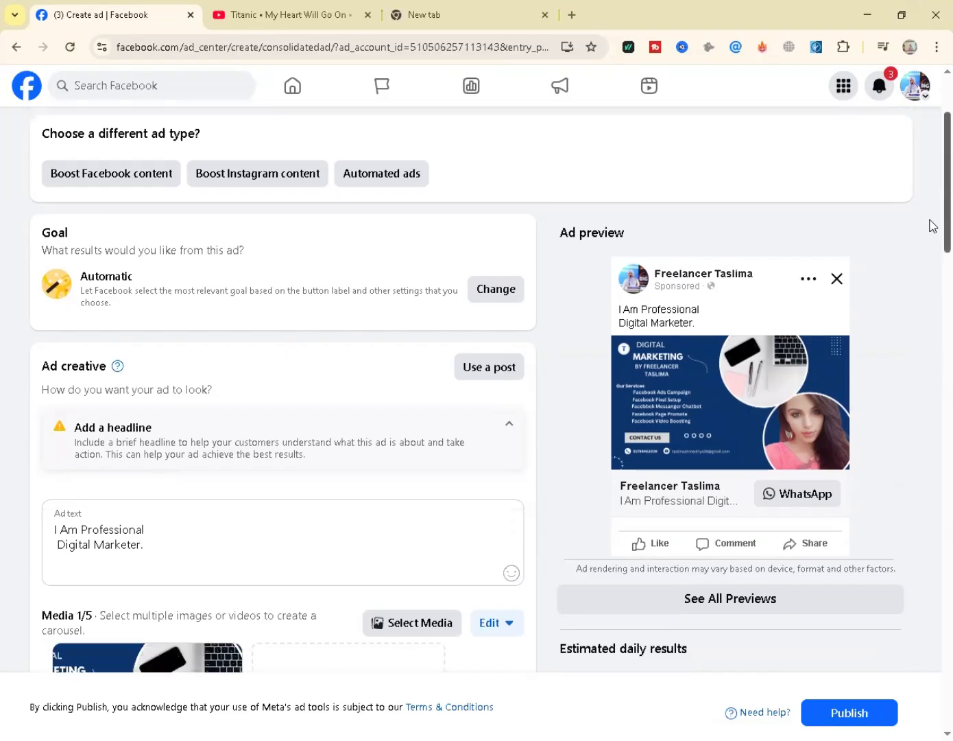
pyautogui.scroll(-2, 513, 251)
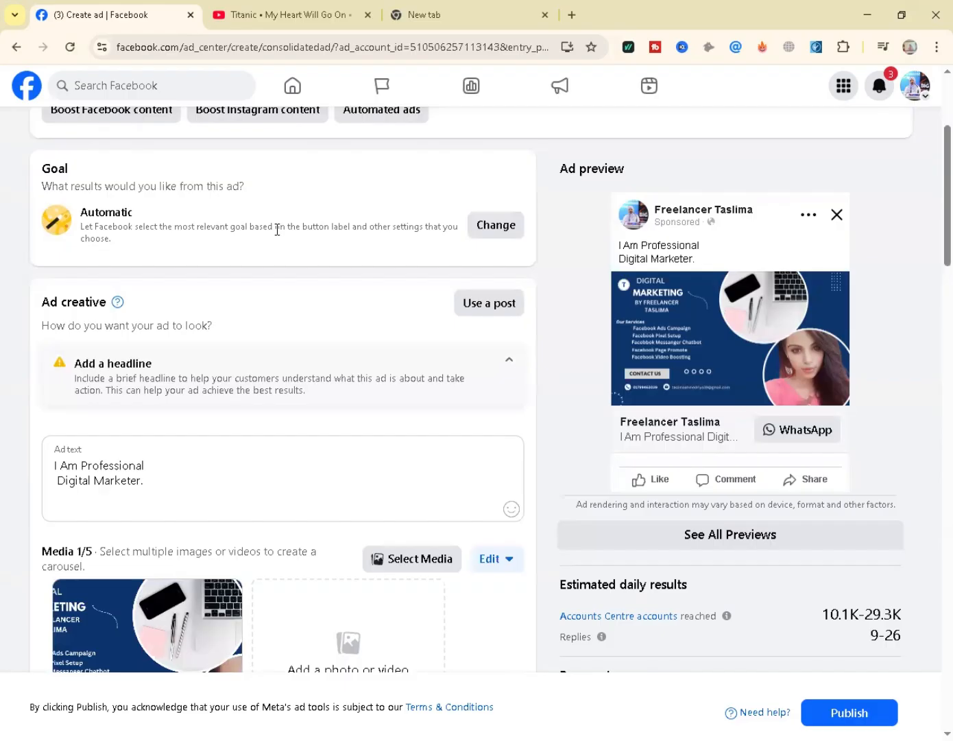
pyautogui.click(497, 226)
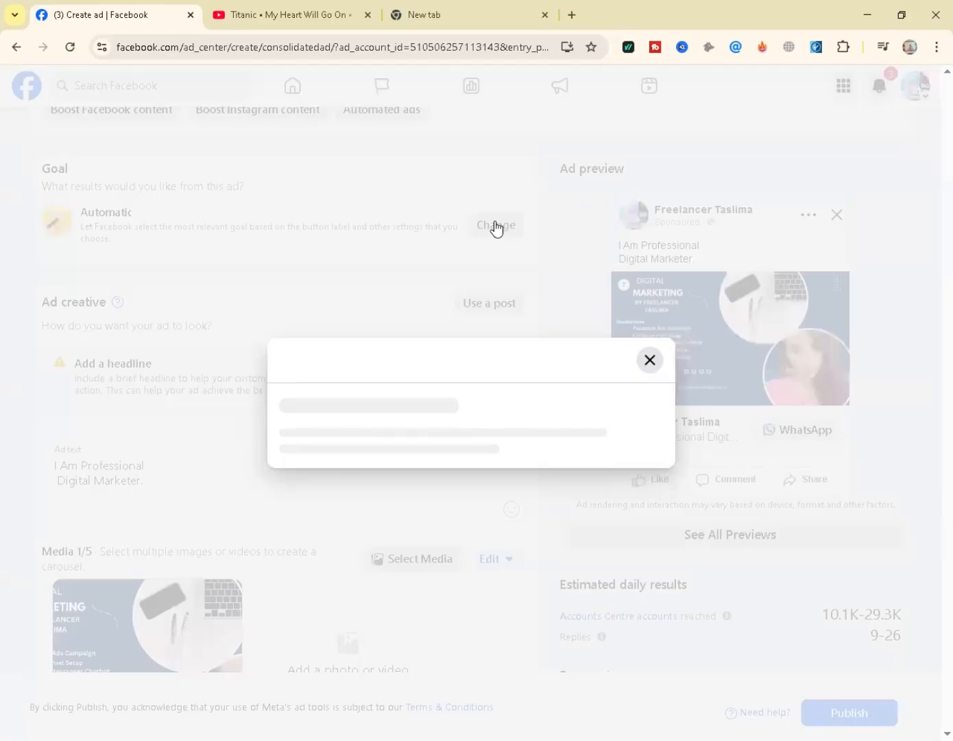
pyautogui.scroll(-1, 931, 349)
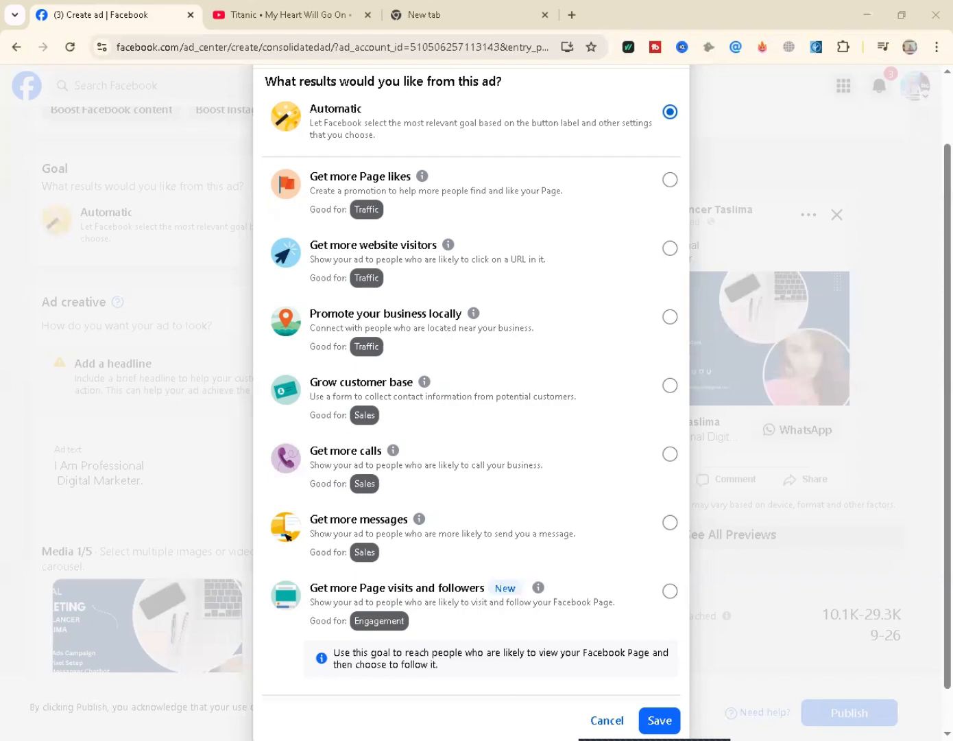
pyautogui.click(670, 674)
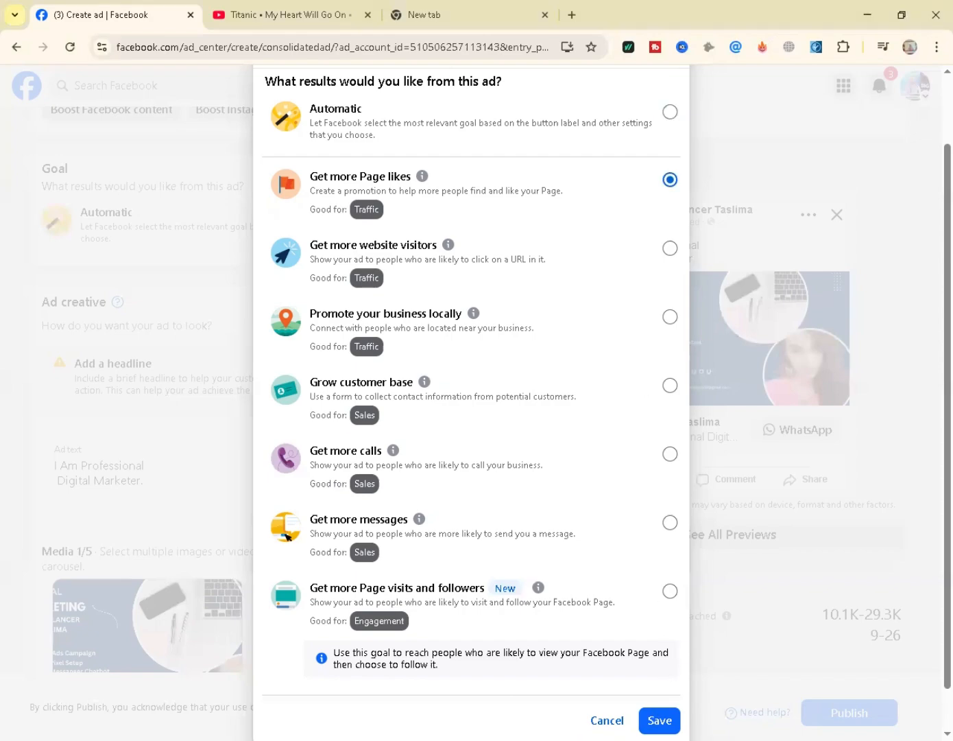
pyautogui.click(660, 721)
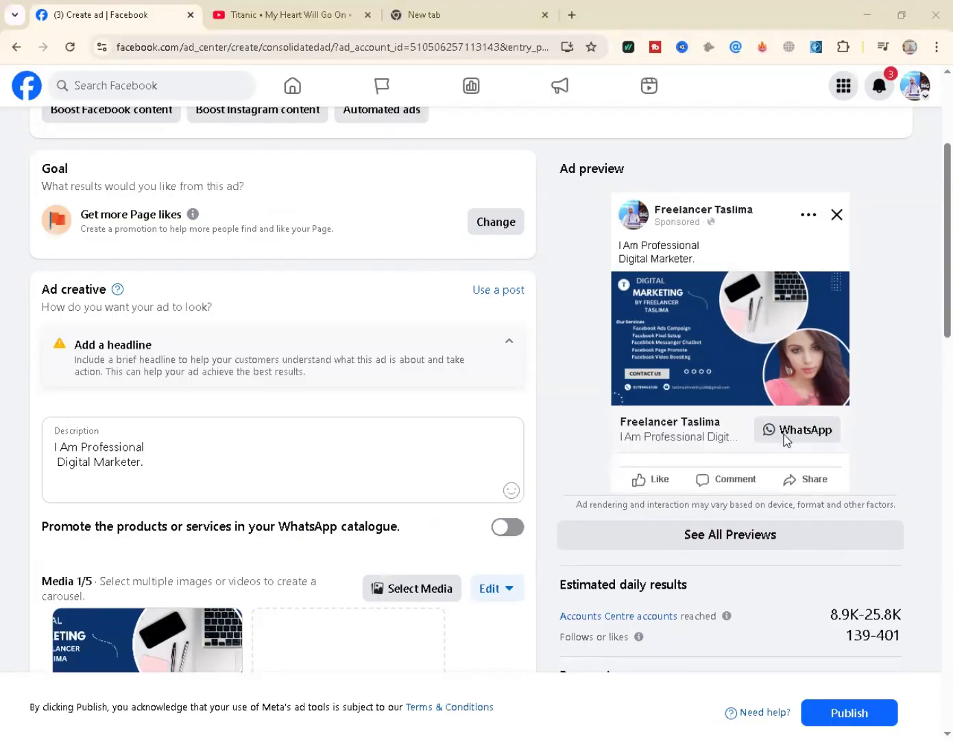
# Step: Examine the ad's preview, description, media, audience, duration and estimated daily results
pyautogui.click(688, 418)
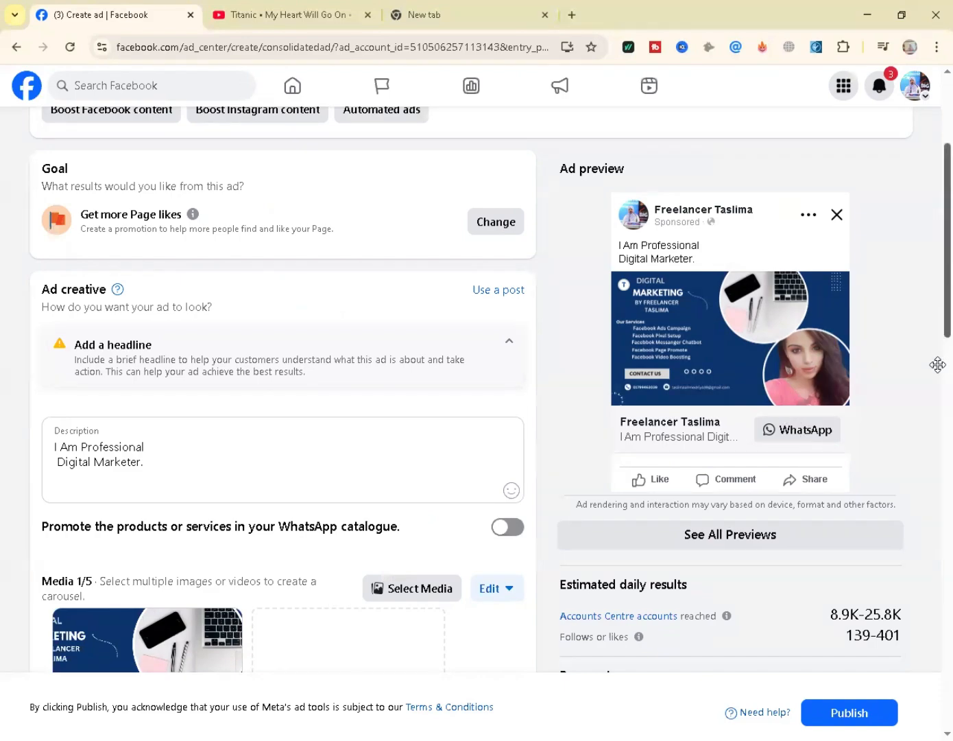
pyautogui.scroll(-8, 937, 364)
pyautogui.scroll(2, 938, 336)
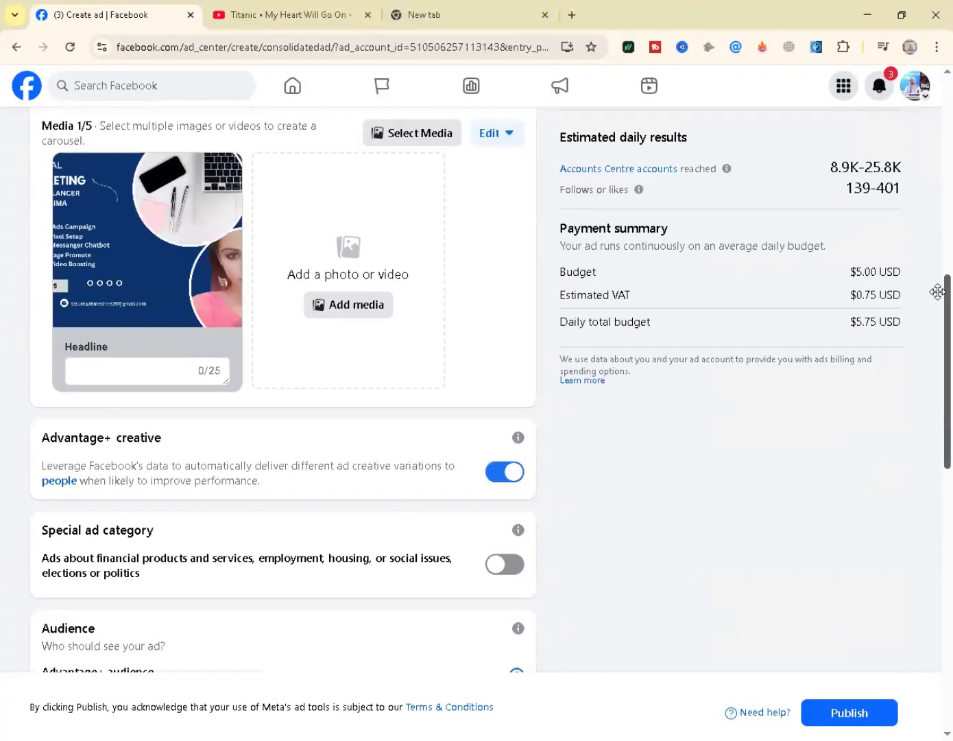
pyautogui.scroll(5, 938, 288)
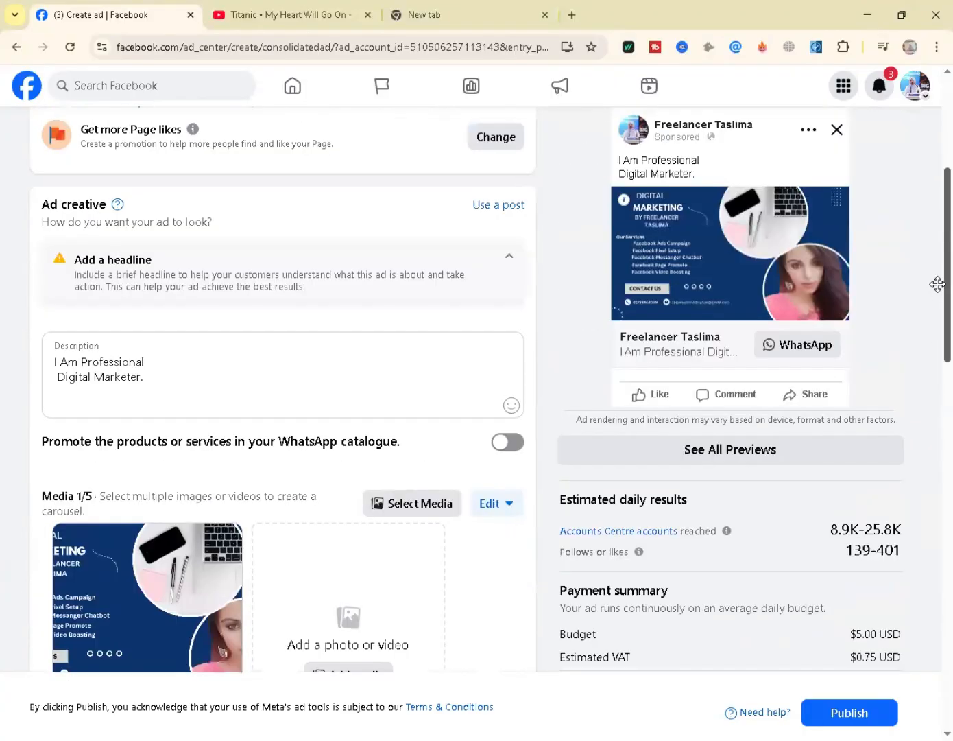
pyautogui.moveTo(937, 284); pyautogui.dragTo(938, 276)
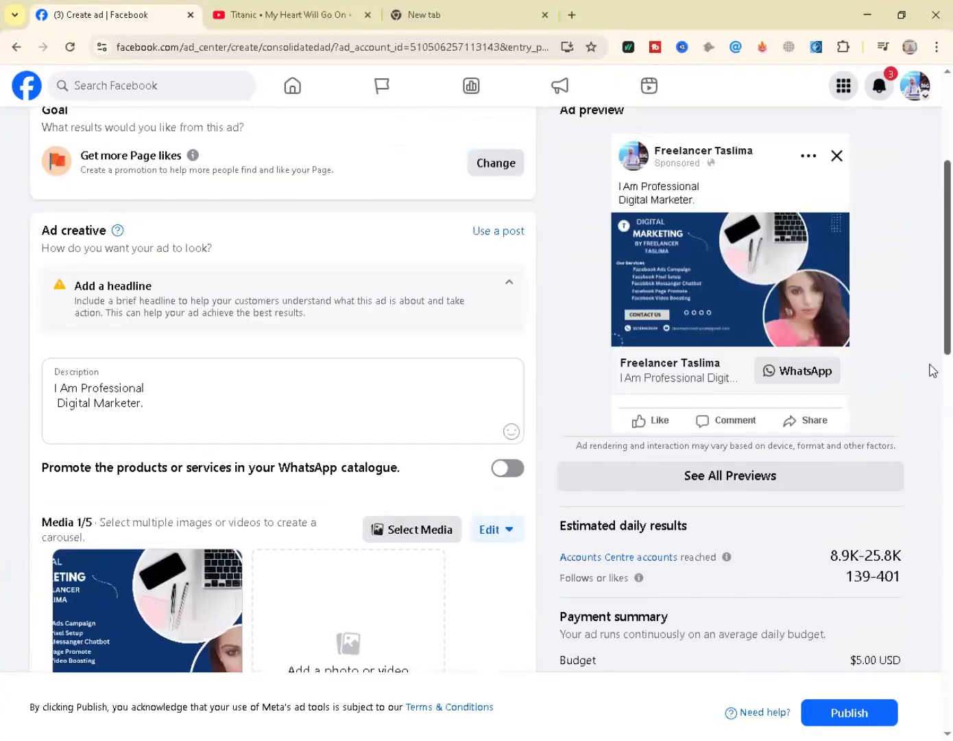
pyautogui.scroll(-12, 933, 370)
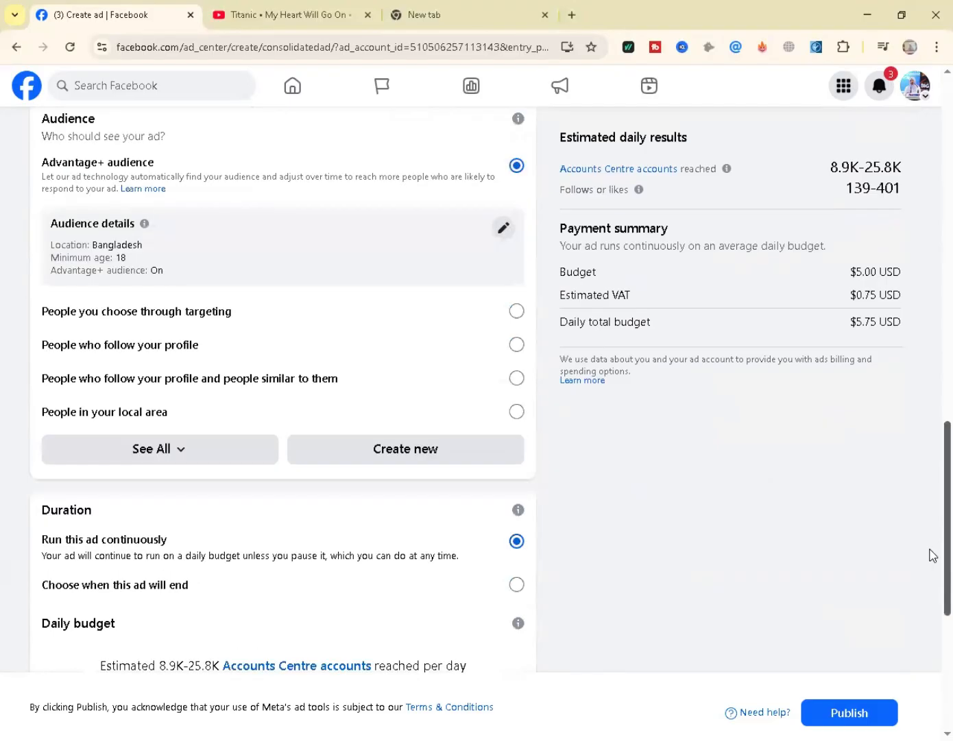
pyautogui.scroll(-5, 930, 677)
pyautogui.scroll(8, 933, 435)
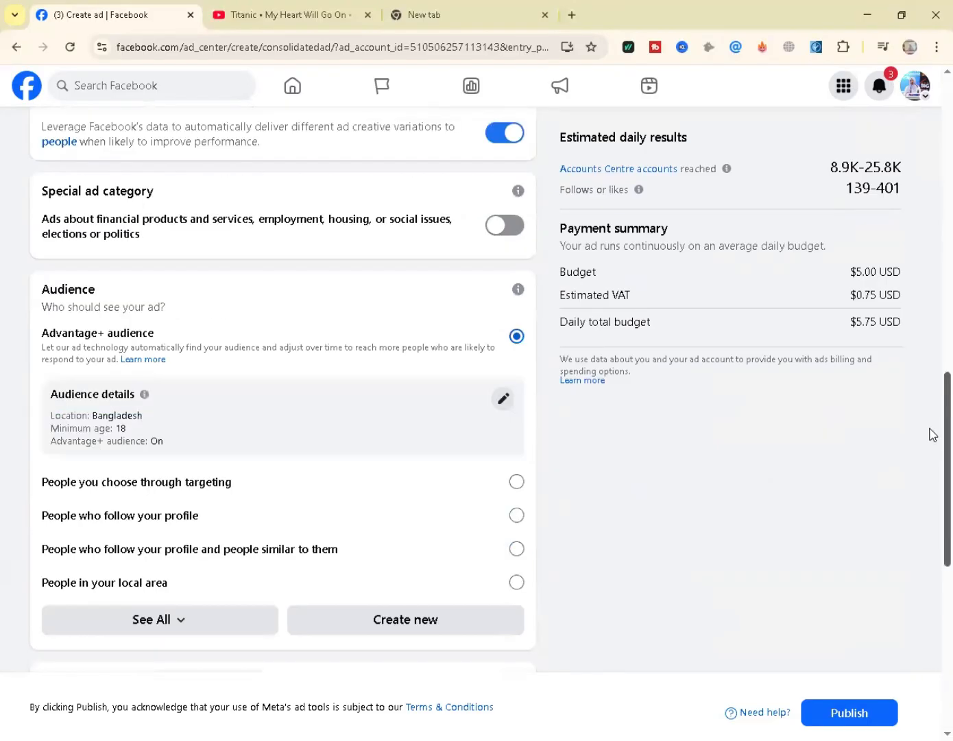
pyautogui.scroll(9, 931, 316)
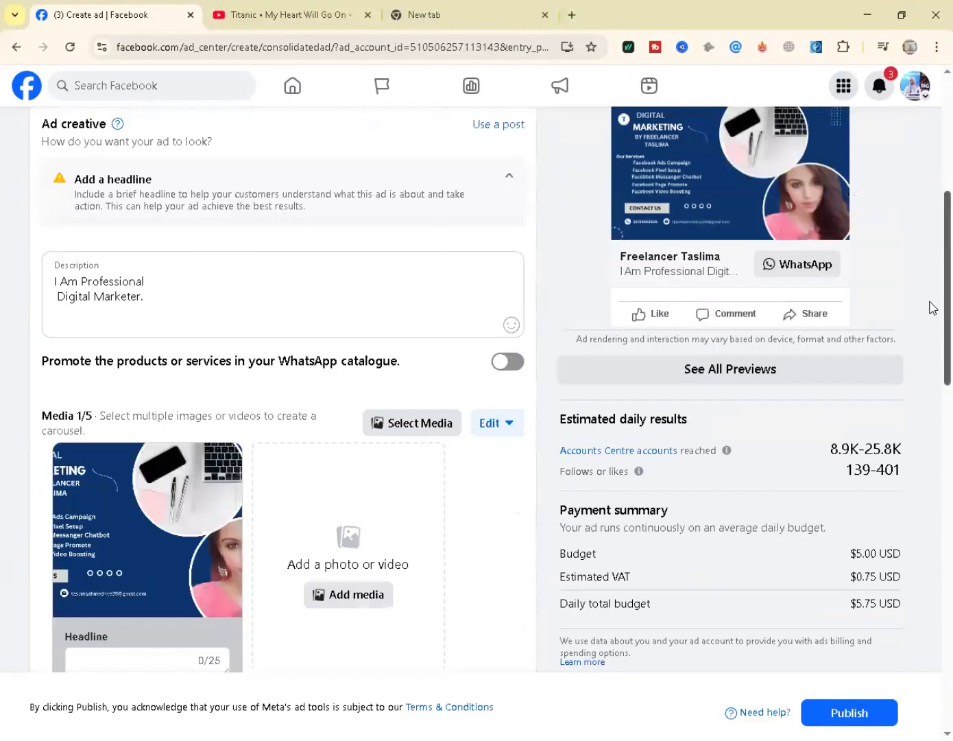
pyautogui.scroll(1, 933, 307)
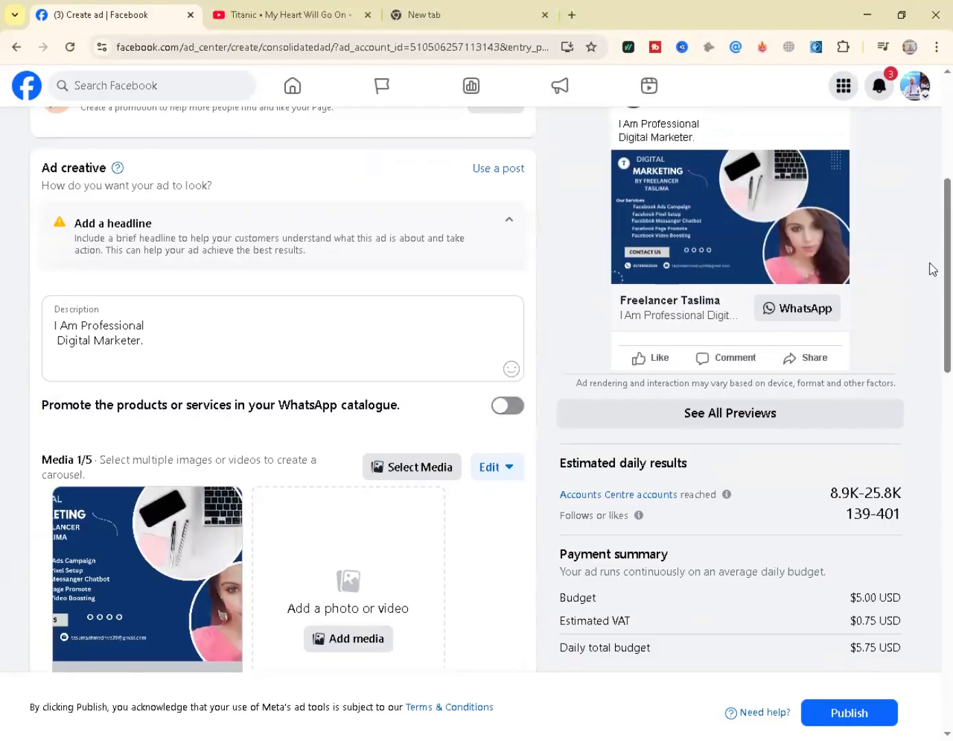
pyautogui.scroll(3, 932, 268)
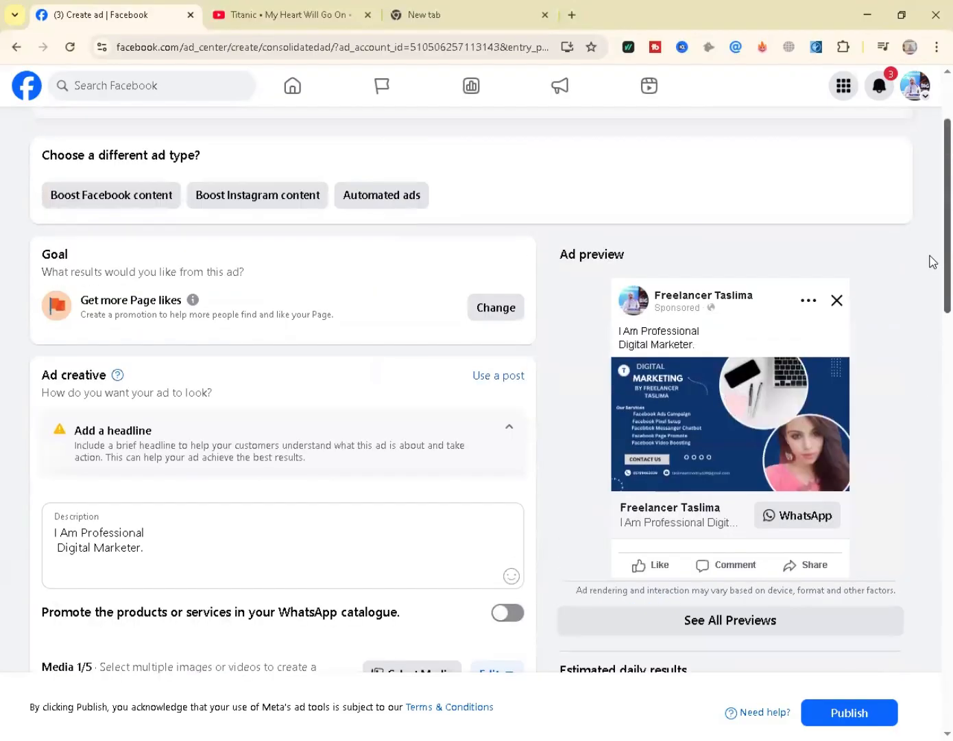
pyautogui.scroll(-2, 930, 282)
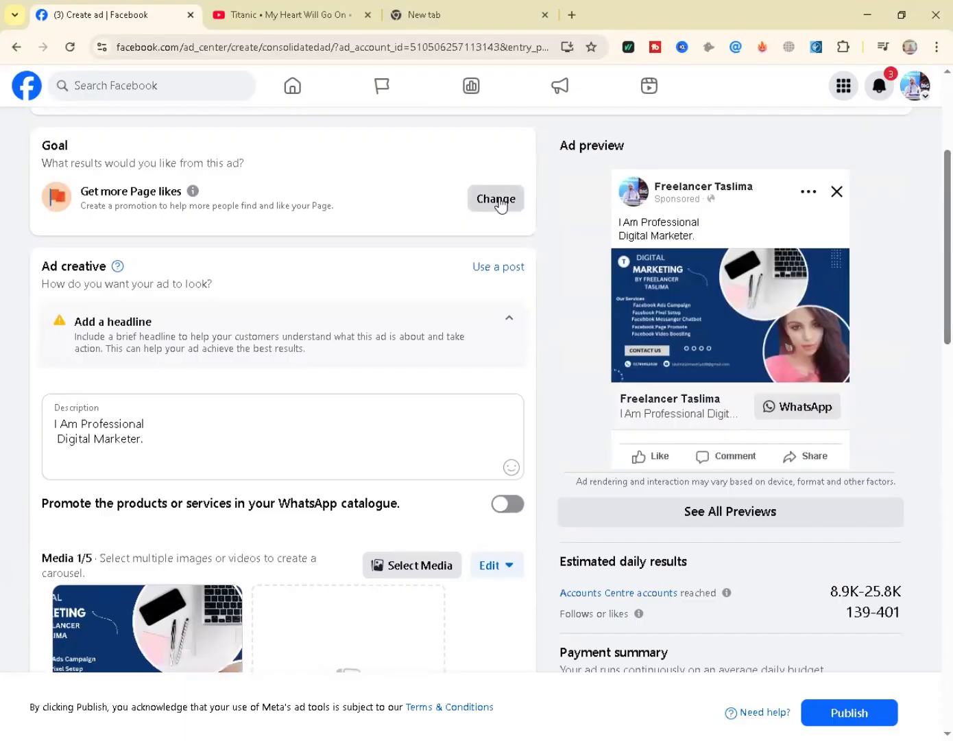
# Step: Reload the ad creation page and set the goal from Automatic to Get more Page likes again
pyautogui.click(72, 47)
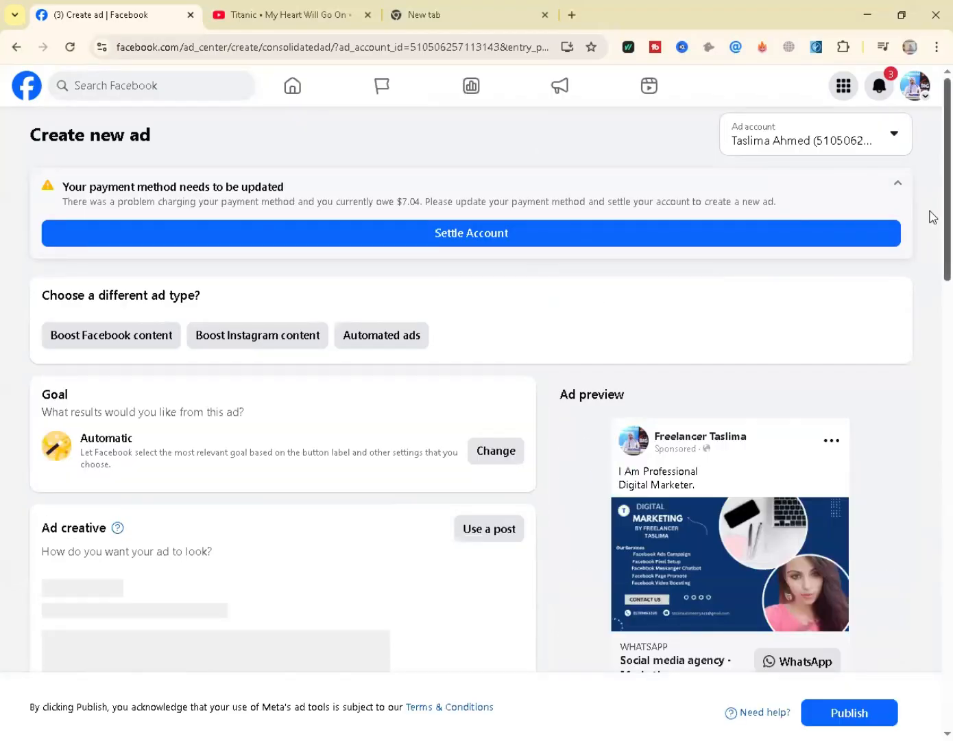
pyautogui.scroll(-2, 930, 230)
pyautogui.click(503, 346)
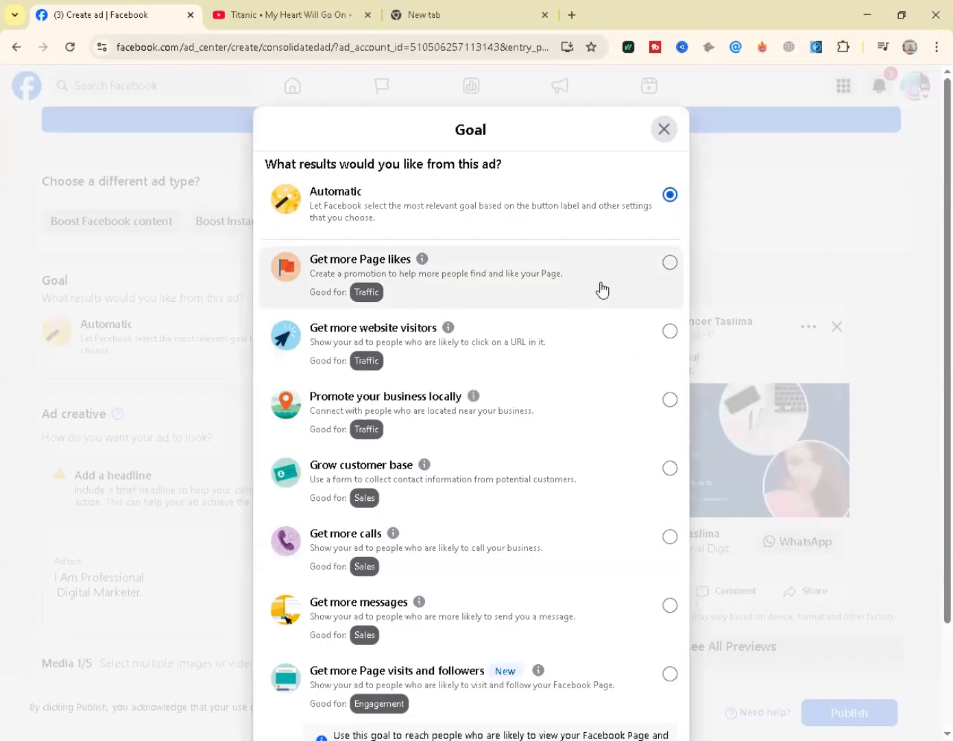
pyautogui.click(602, 290)
pyautogui.scroll(-1, 931, 411)
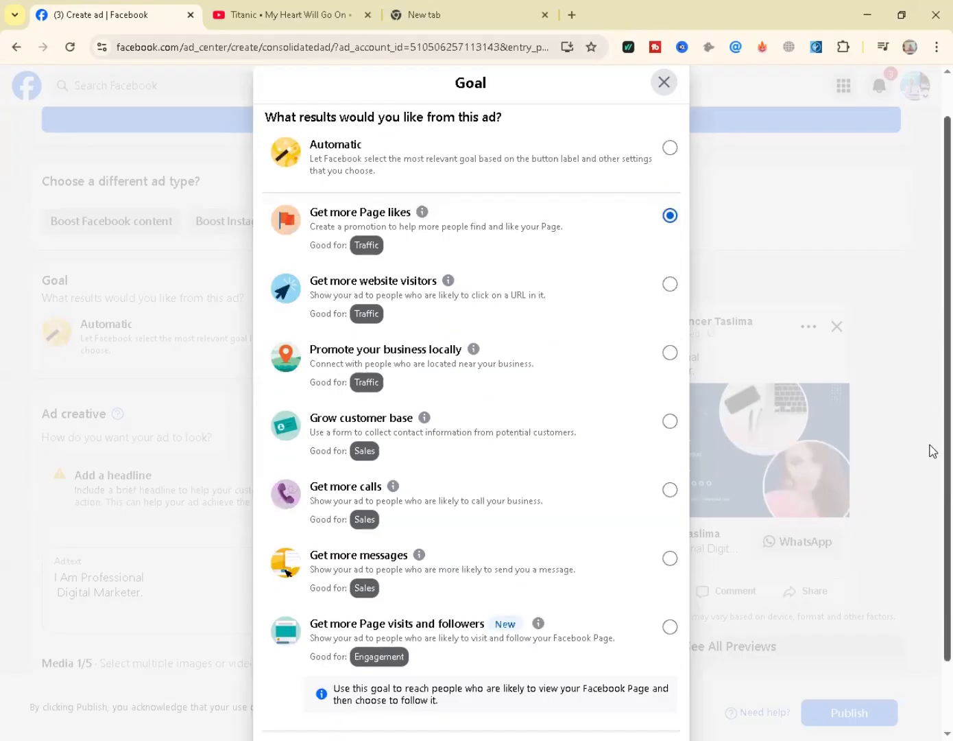
pyautogui.scroll(-1, 931, 451)
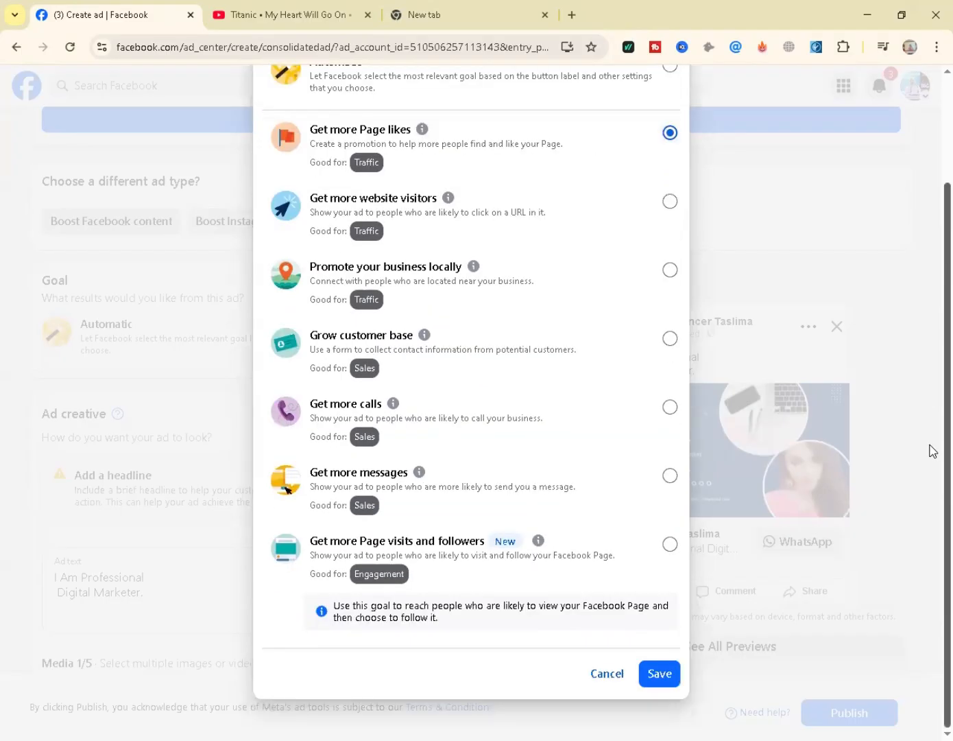
pyautogui.click(668, 676)
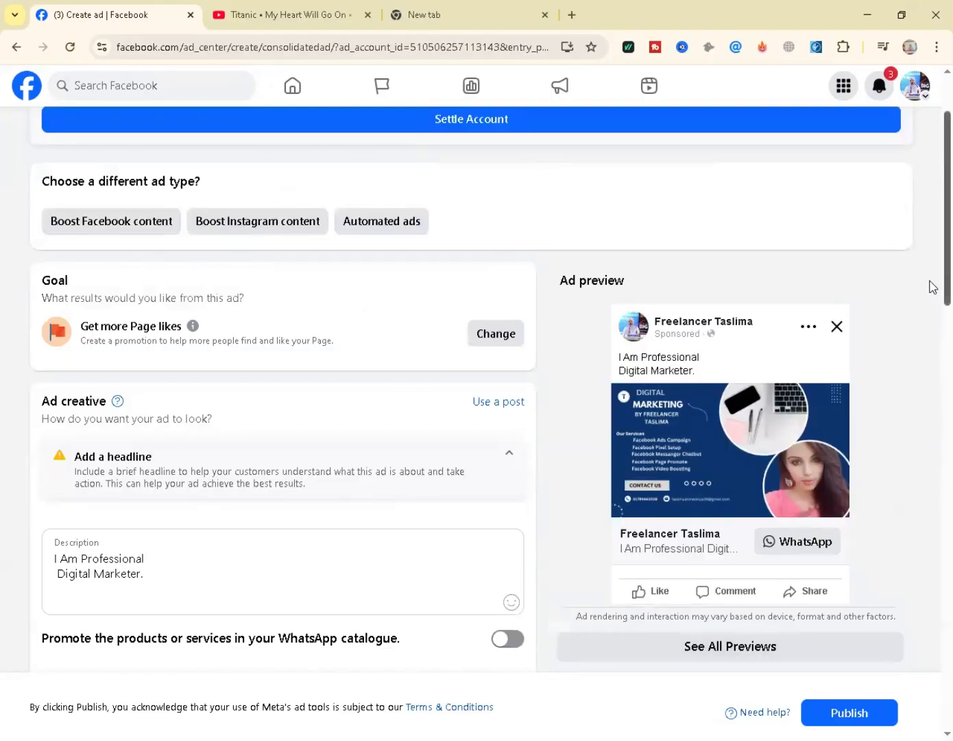
# Step: Examine the Page likes ad's creative, audience, duration, daily budget, placements and payment method sections
pyautogui.scroll(-5, 931, 299)
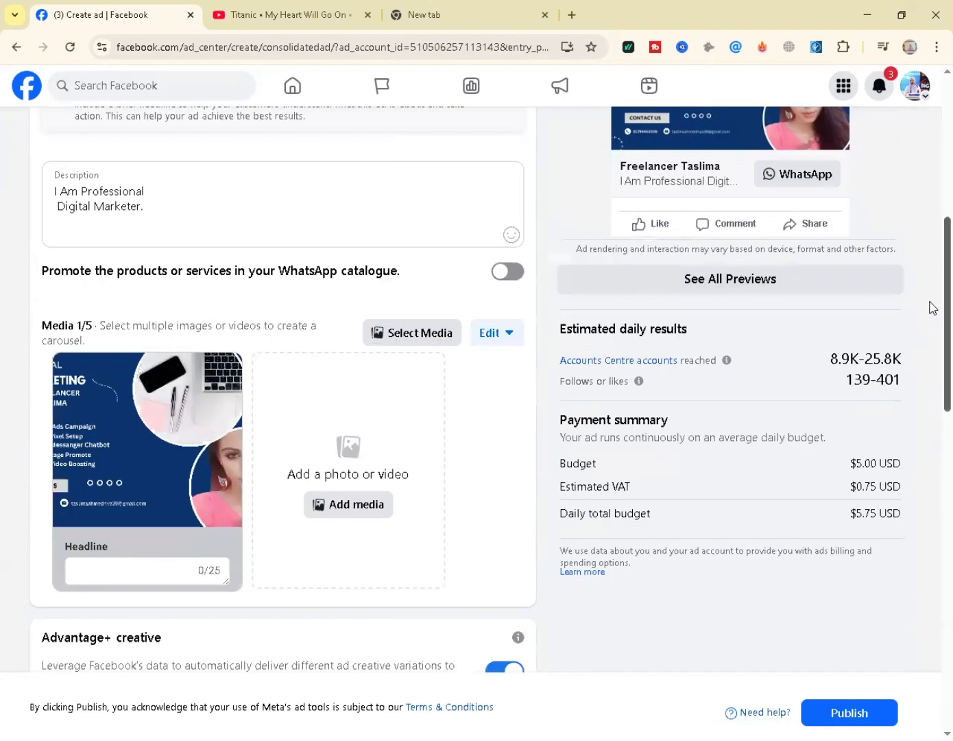
pyautogui.scroll(4, 703, 503)
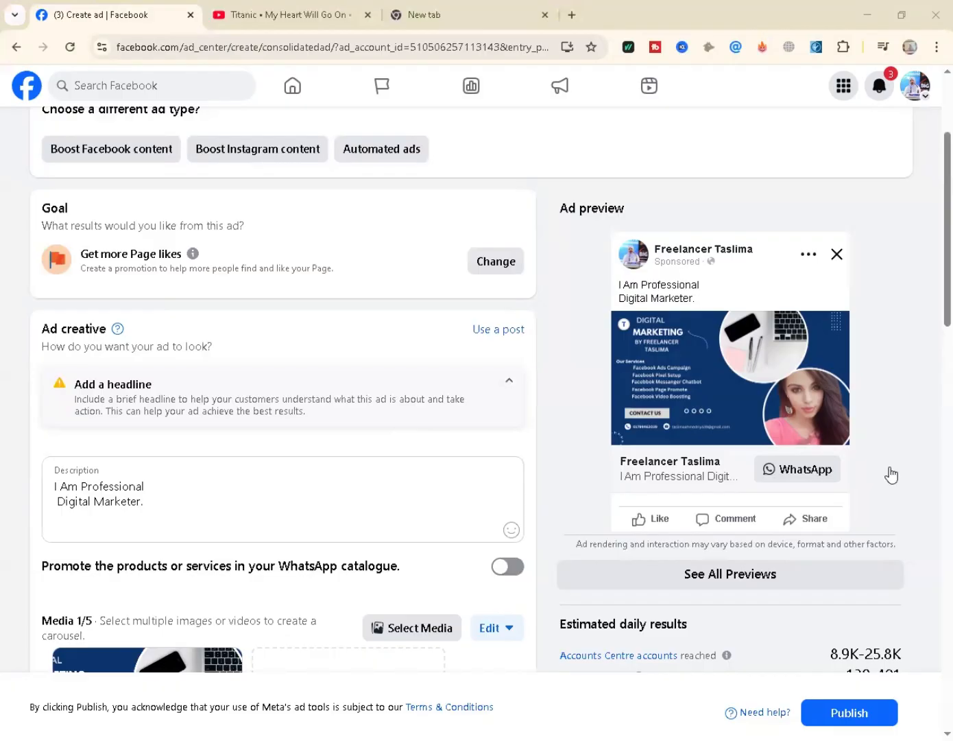
pyautogui.scroll(-4, 931, 312)
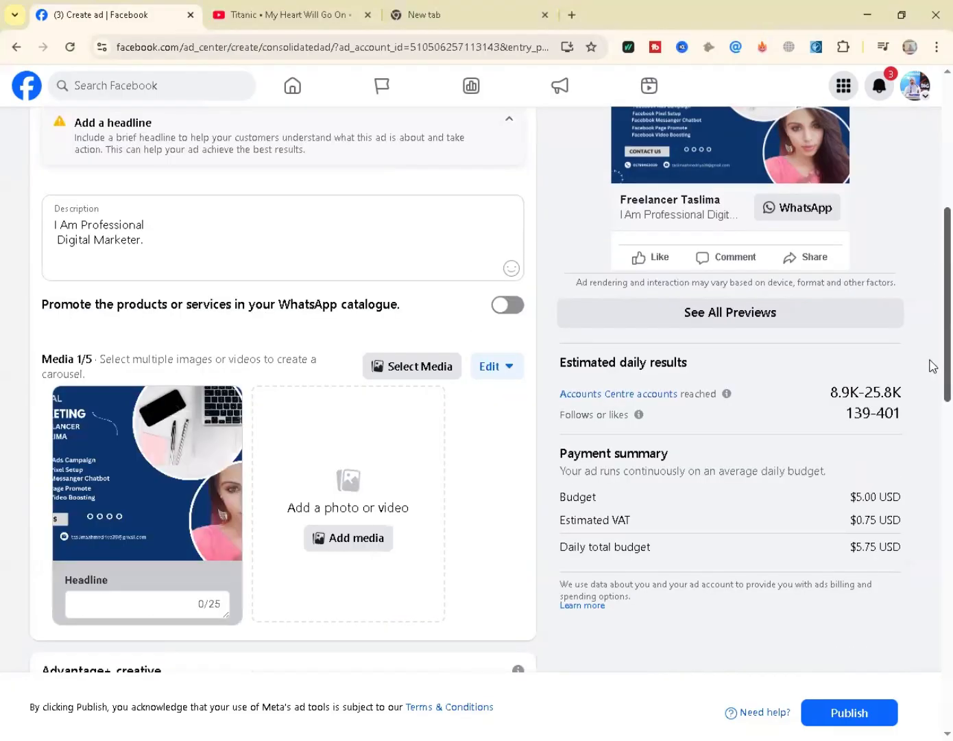
pyautogui.scroll(-3, 932, 343)
pyautogui.scroll(-2, 931, 384)
pyautogui.scroll(-3, 931, 458)
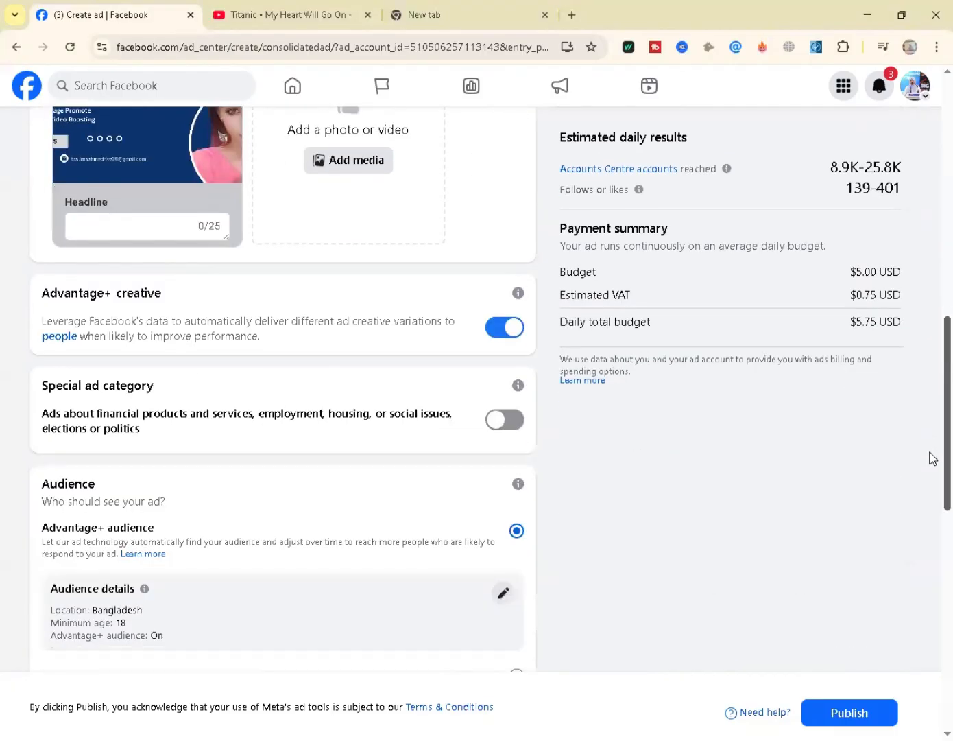
pyautogui.scroll(-1, 933, 493)
pyautogui.scroll(-2, 931, 511)
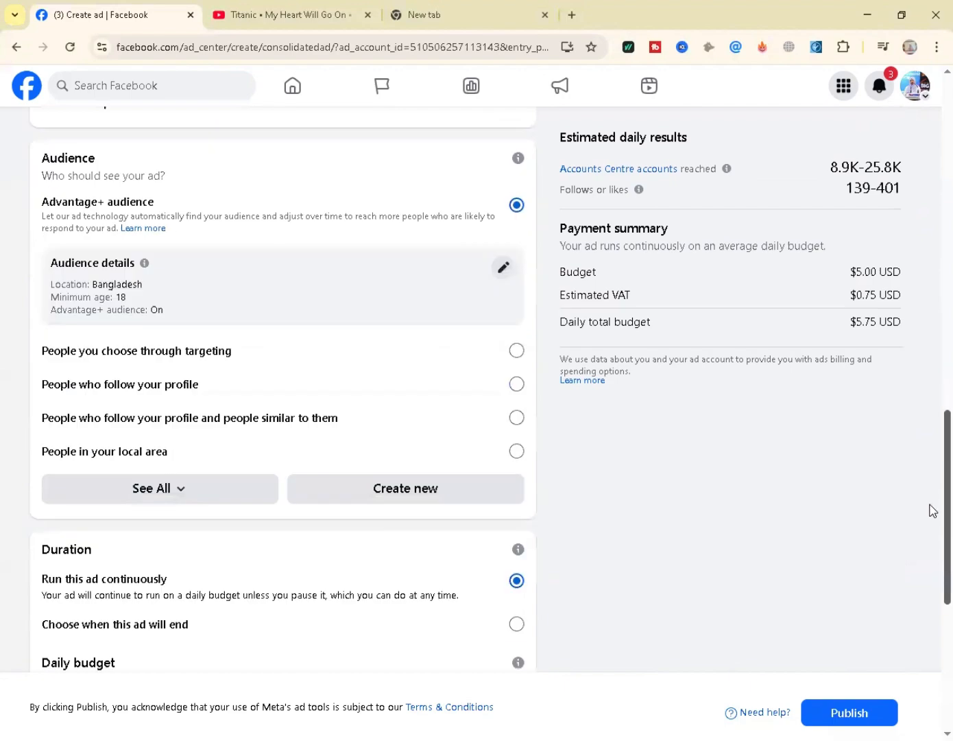
pyautogui.scroll(-3, 932, 559)
pyautogui.scroll(-3, 933, 561)
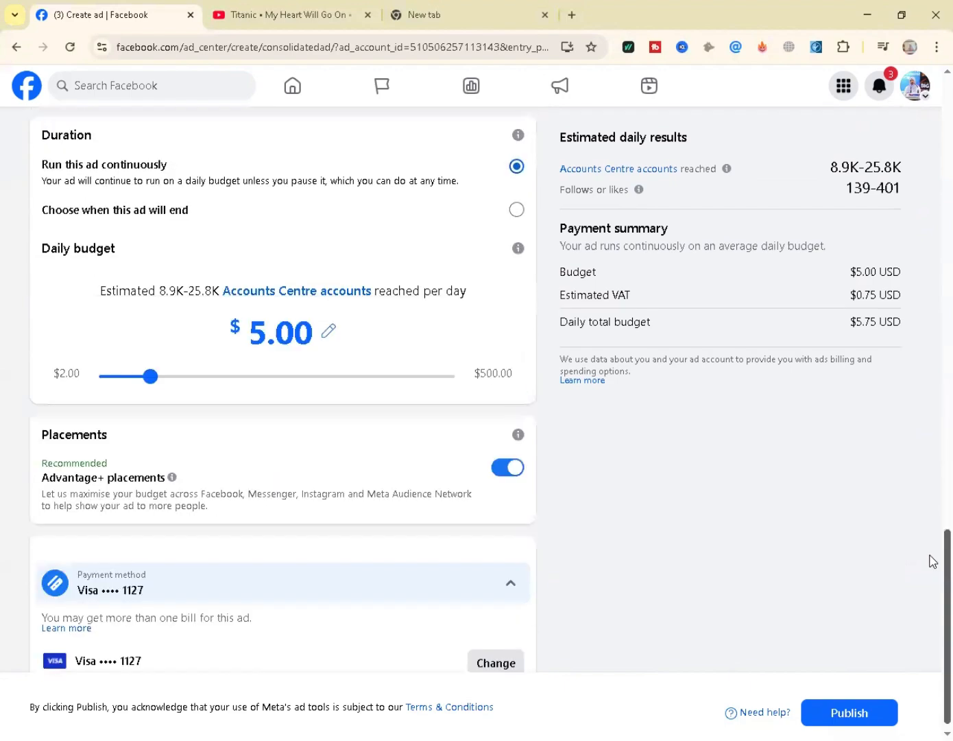
# Step: Review the ad settings in reverse, from the daily budget and audience back to the creative and goal
pyautogui.scroll(1, 932, 561)
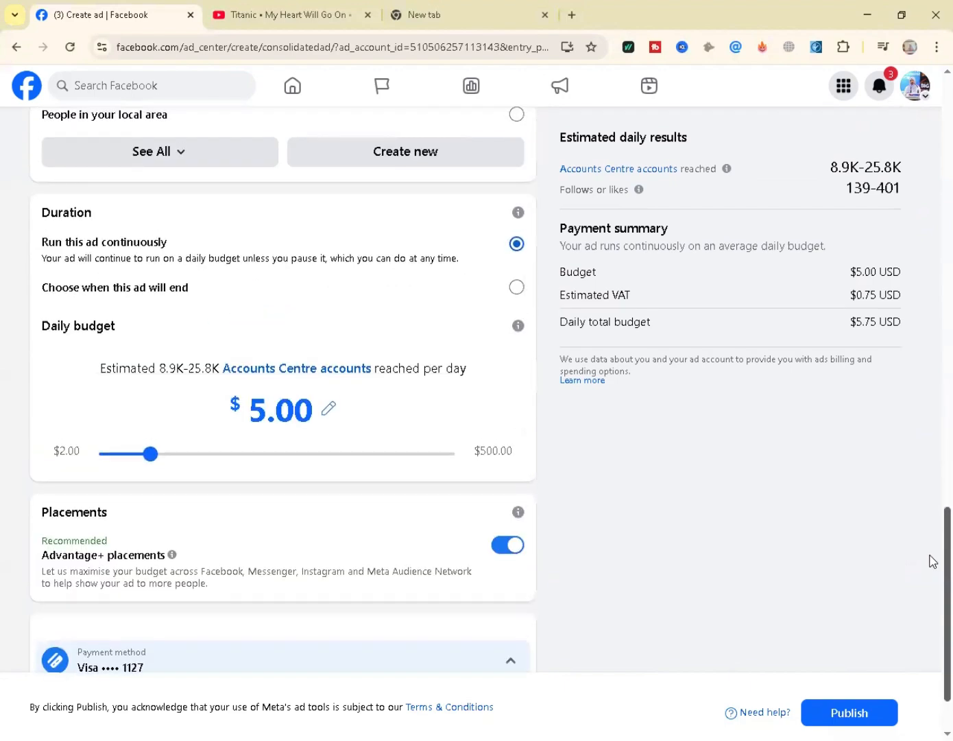
pyautogui.scroll(1, 933, 561)
pyautogui.scroll(1, 930, 494)
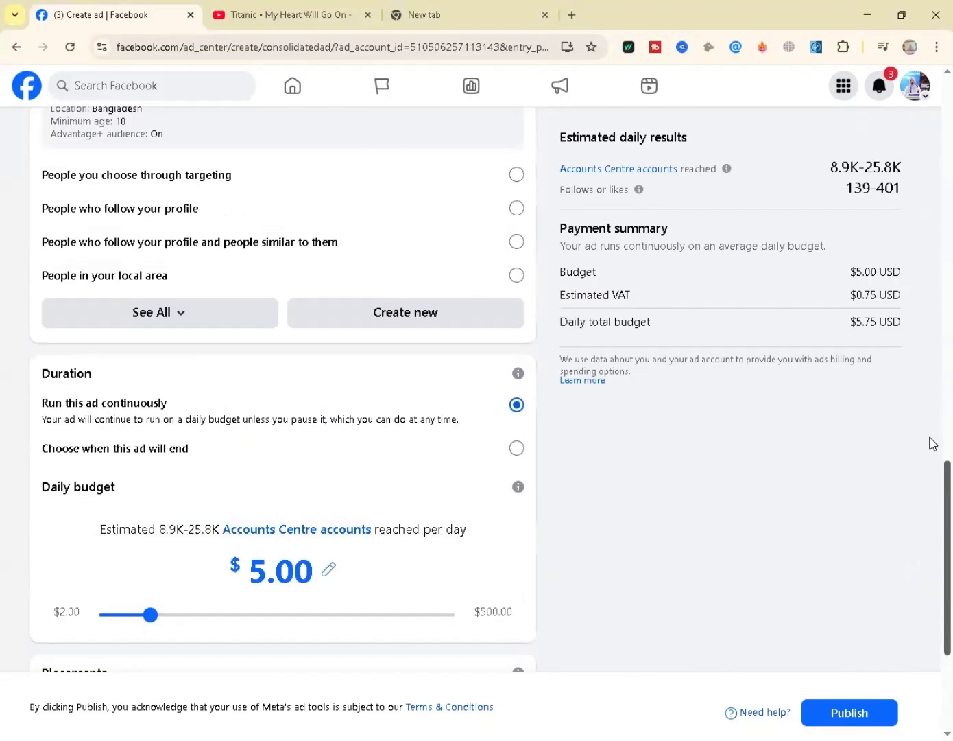
pyautogui.scroll(2, 930, 426)
pyautogui.scroll(2, 932, 370)
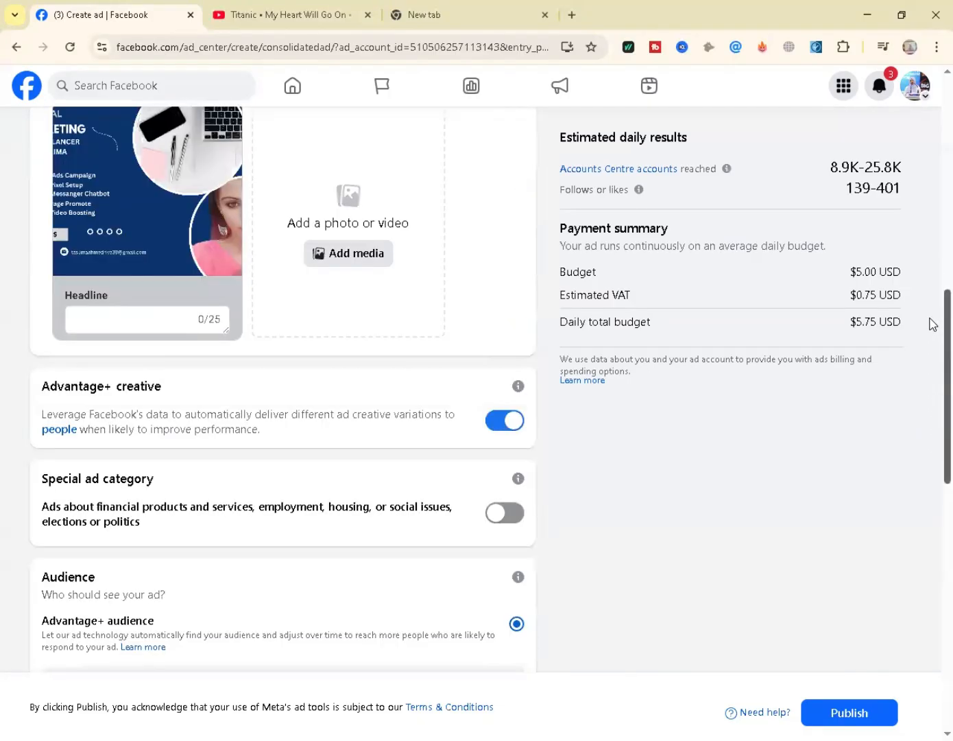
pyautogui.scroll(4, 930, 323)
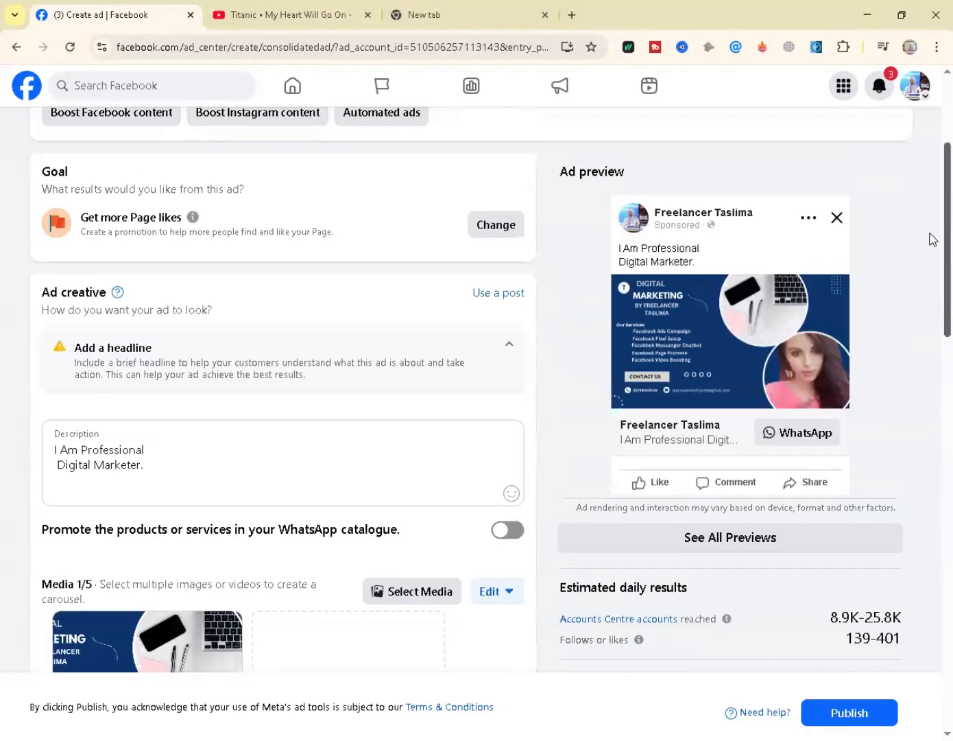
pyautogui.scroll(1, 931, 234)
pyautogui.scroll(1, 483, 396)
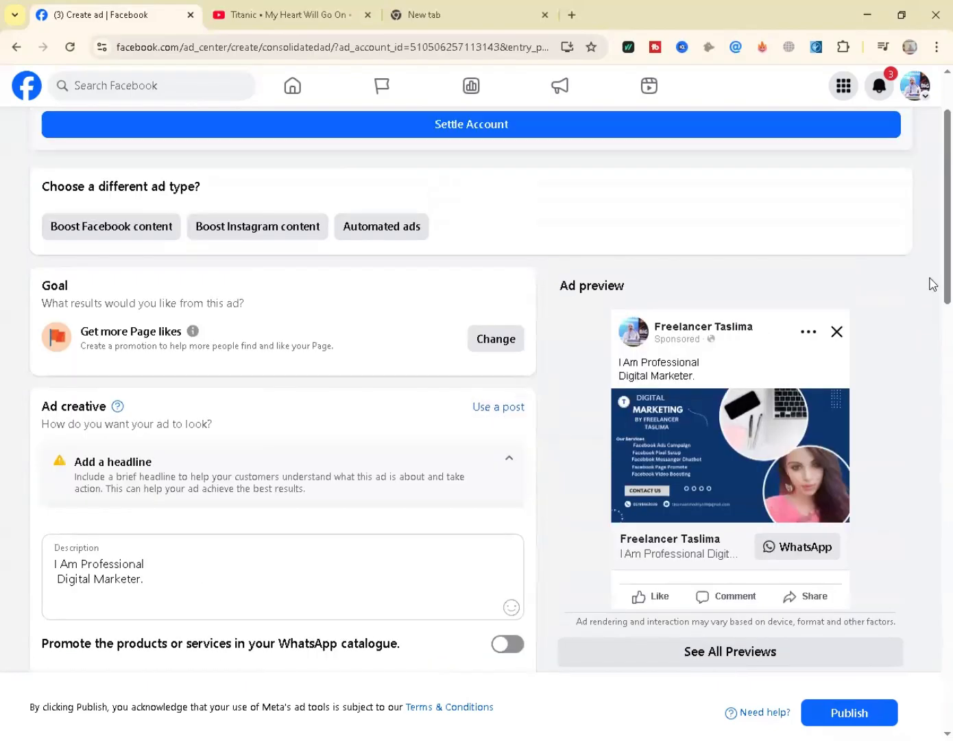
# Step: Switch to the Shite kapor page profile and start creating a new ad for that page
pyautogui.moveTo(930, 274); pyautogui.dragTo(929, 275)
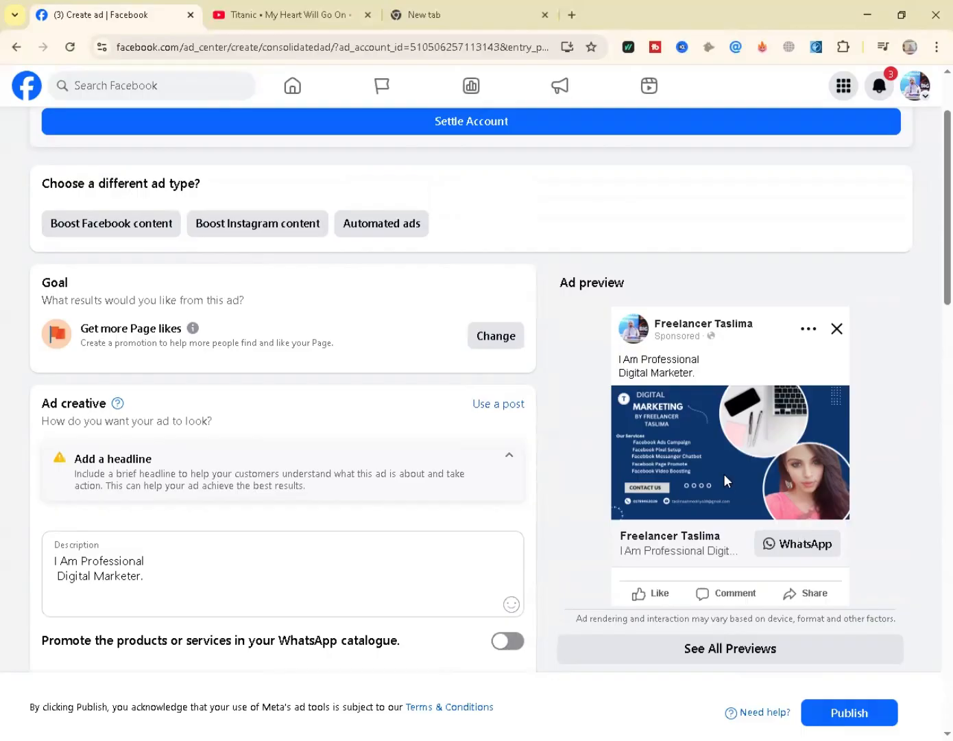
pyautogui.click(916, 86)
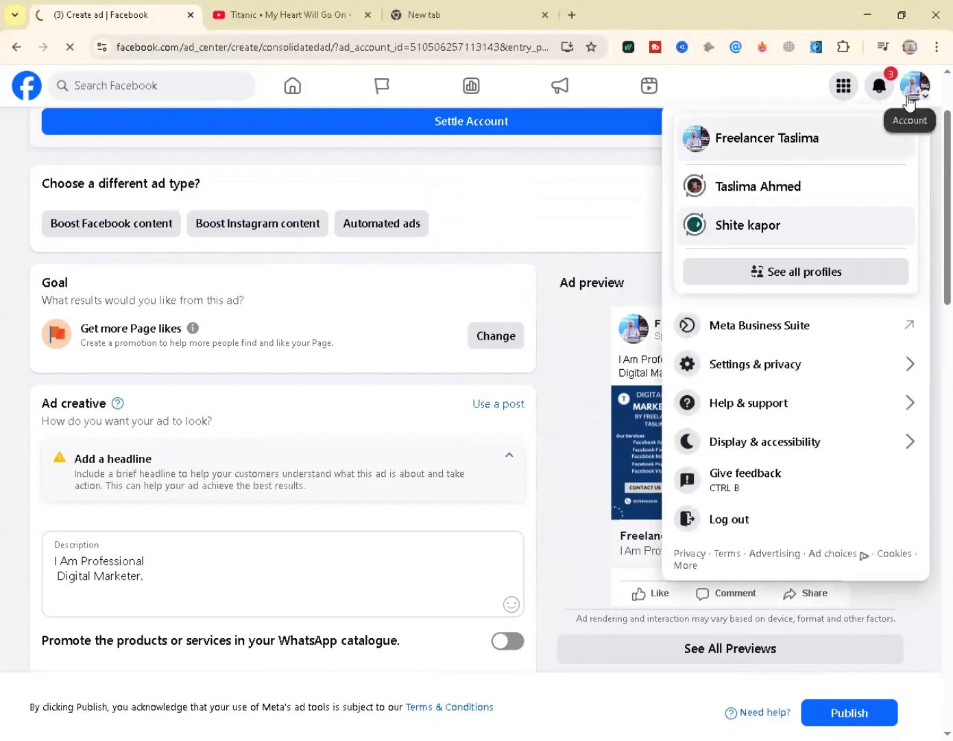
pyautogui.click(692, 226)
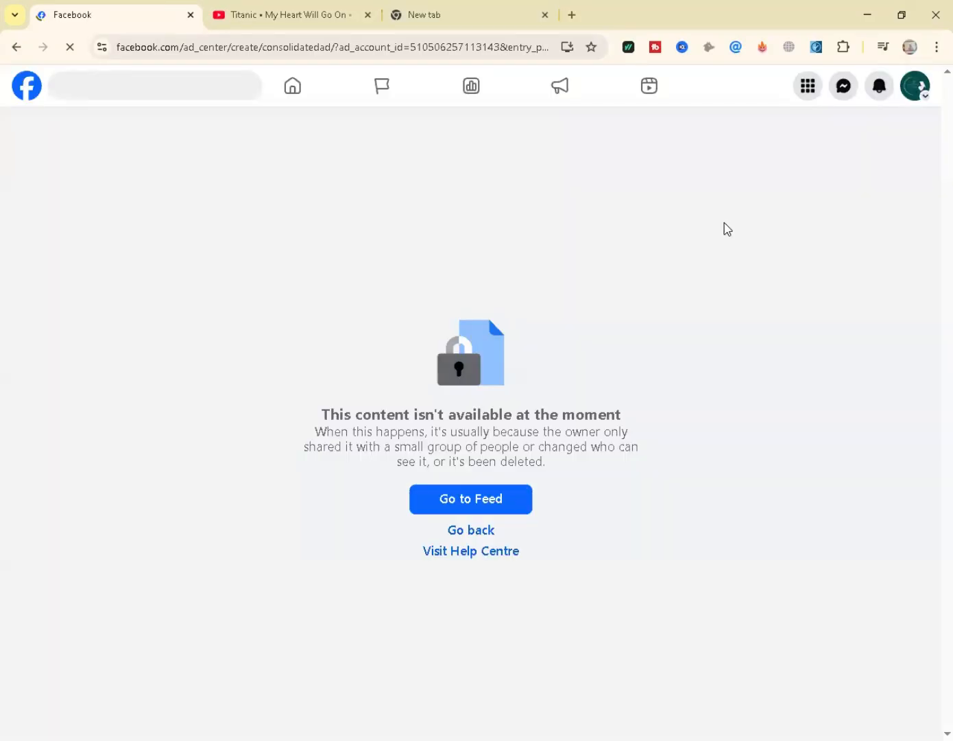
pyautogui.click(916, 87)
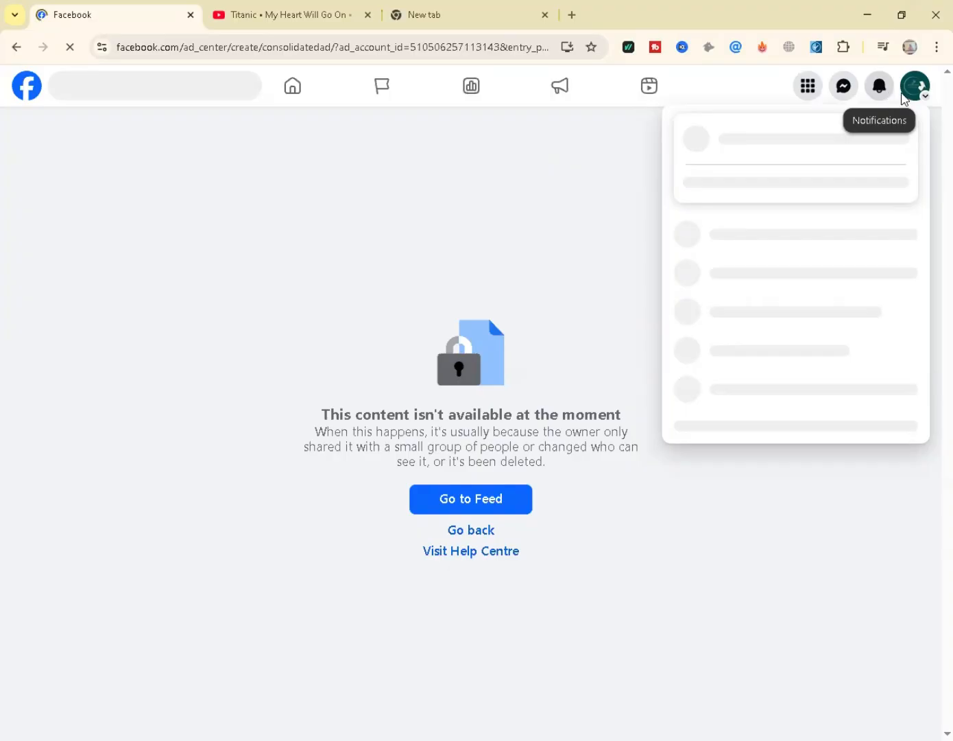
pyautogui.click(909, 94)
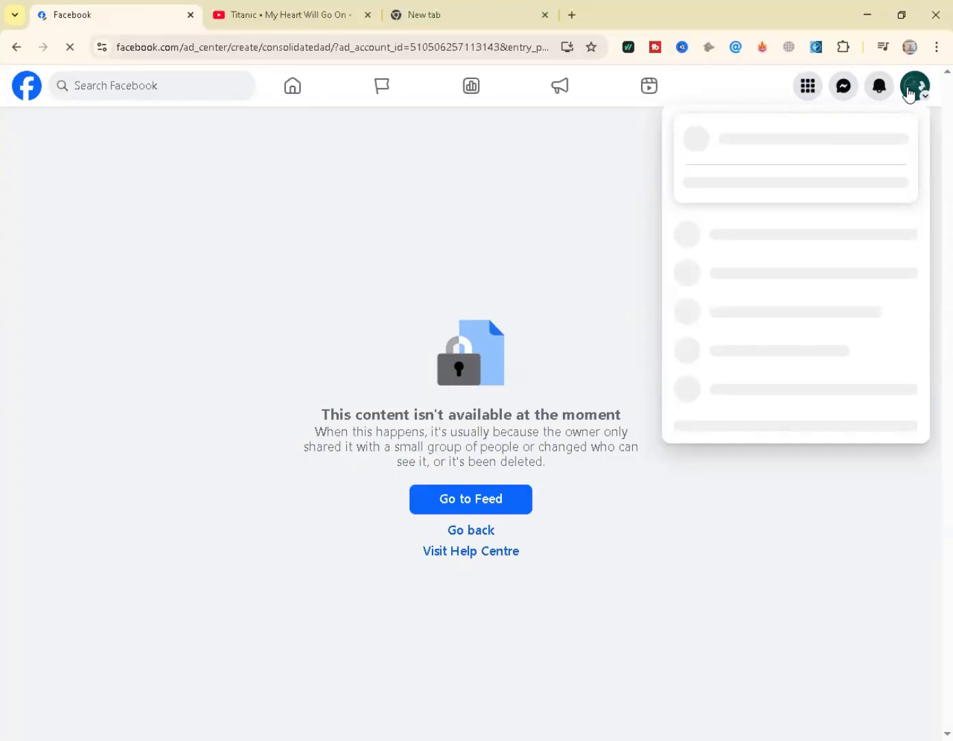
pyautogui.click(910, 95)
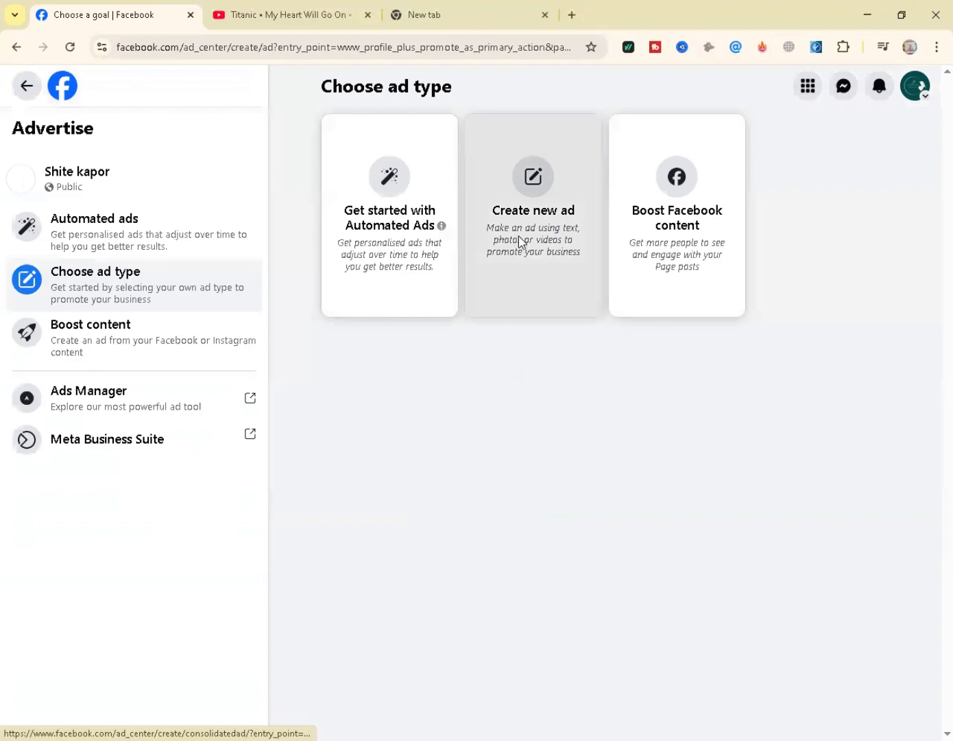
pyautogui.click(519, 236)
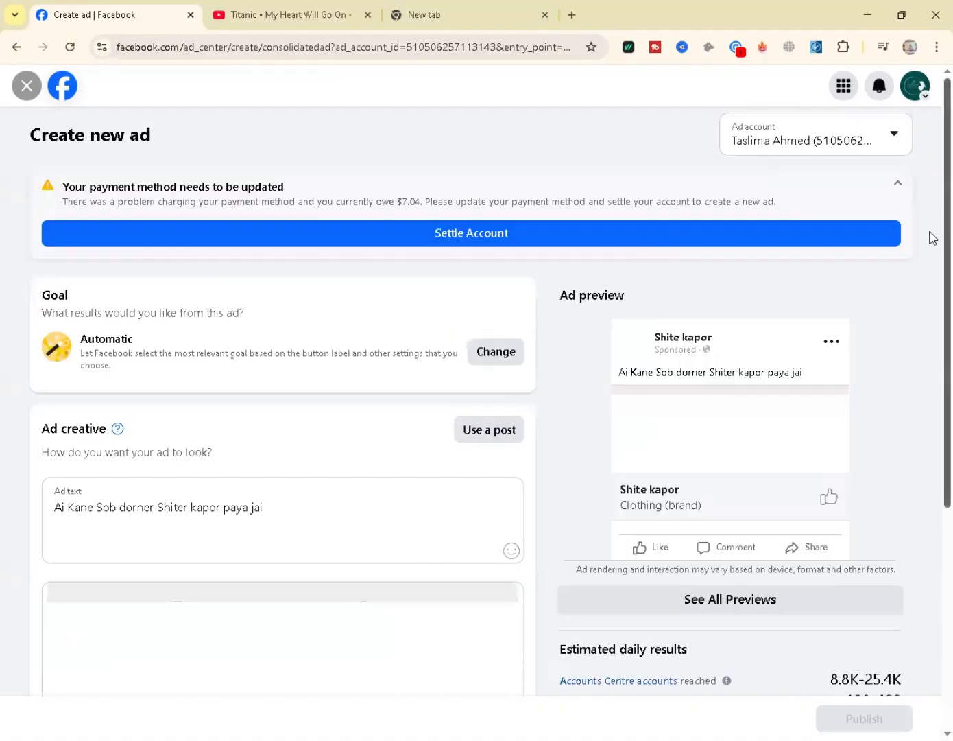
# Step: Dismiss the ad creative enhancement tip and examine the new ad's goal, text, image and preview
pyautogui.moveTo(947, 236); pyautogui.dragTo(947, 342)
pyautogui.scroll(-1, 933, 348)
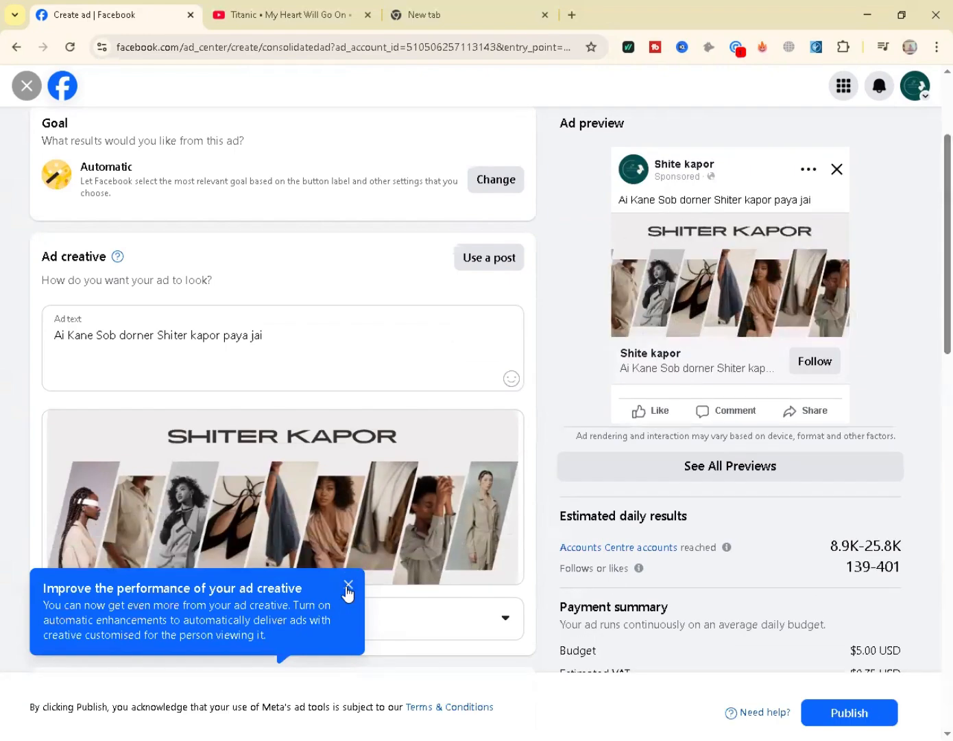
pyautogui.click(348, 586)
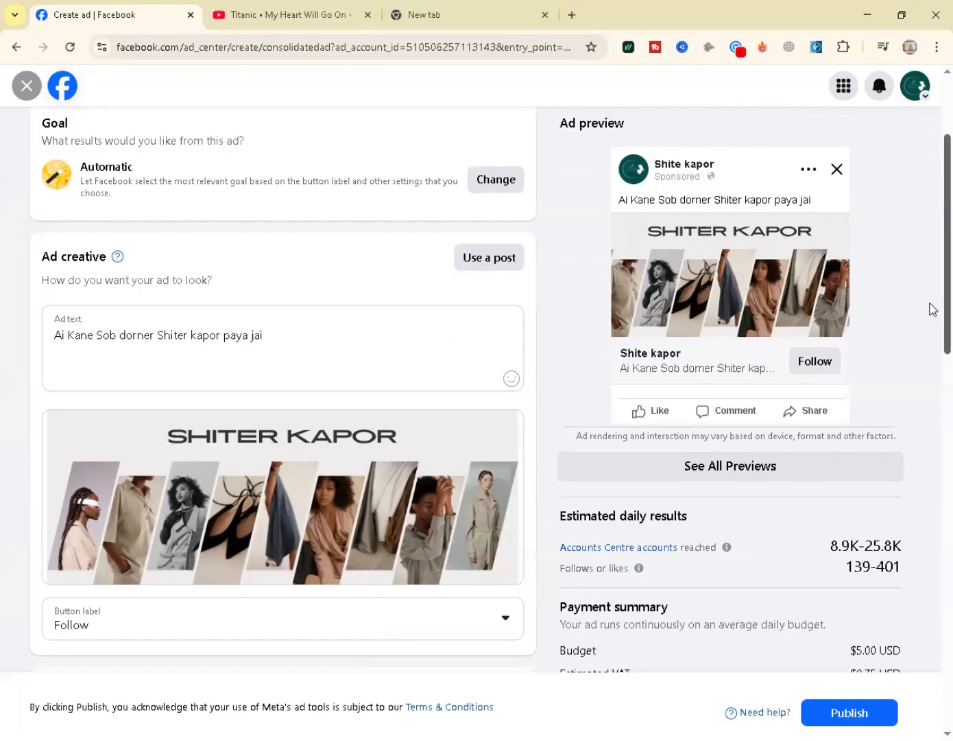
pyautogui.scroll(1, 933, 308)
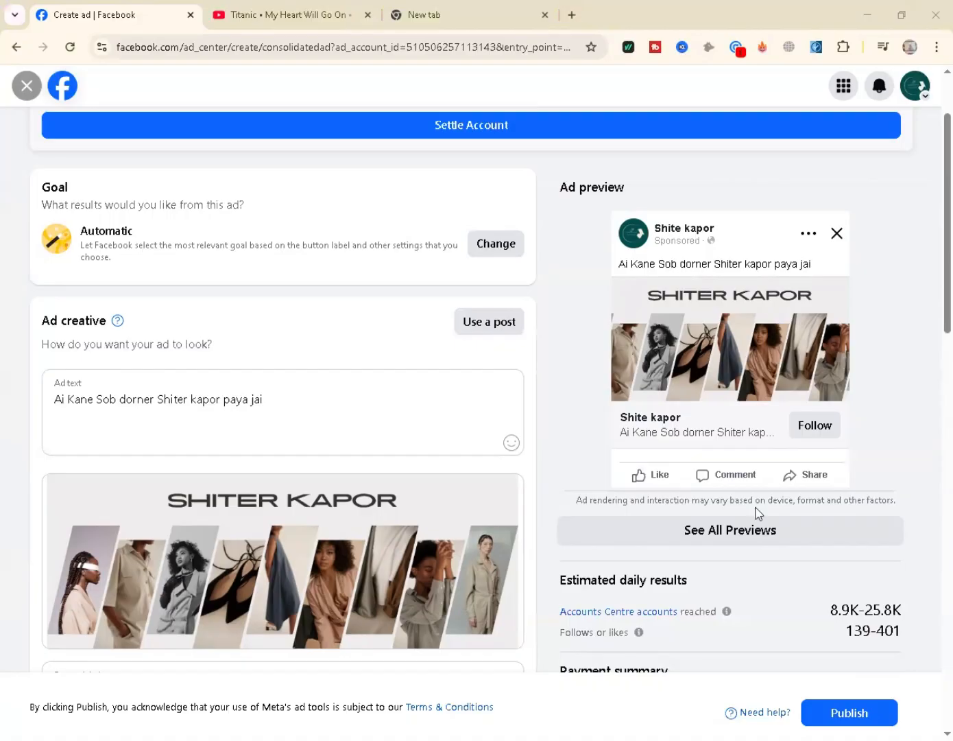
pyautogui.click(210, 402)
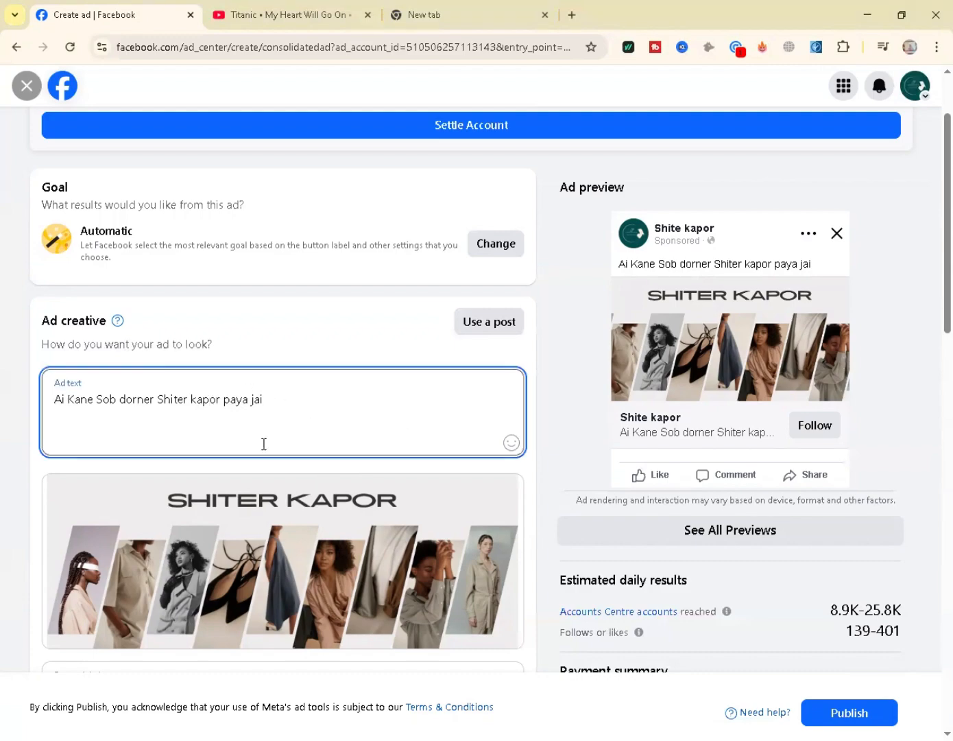
# Step: Change the Shite kapor ad's goal from Automatic to Get more Page likes and save it
pyautogui.click(491, 243)
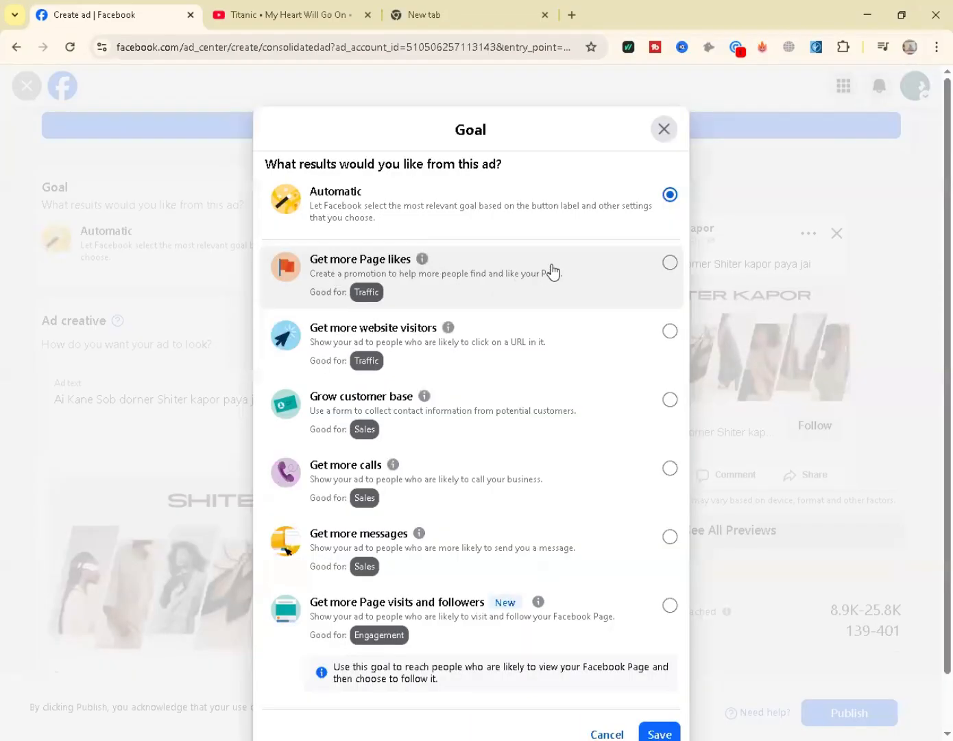
pyautogui.click(553, 272)
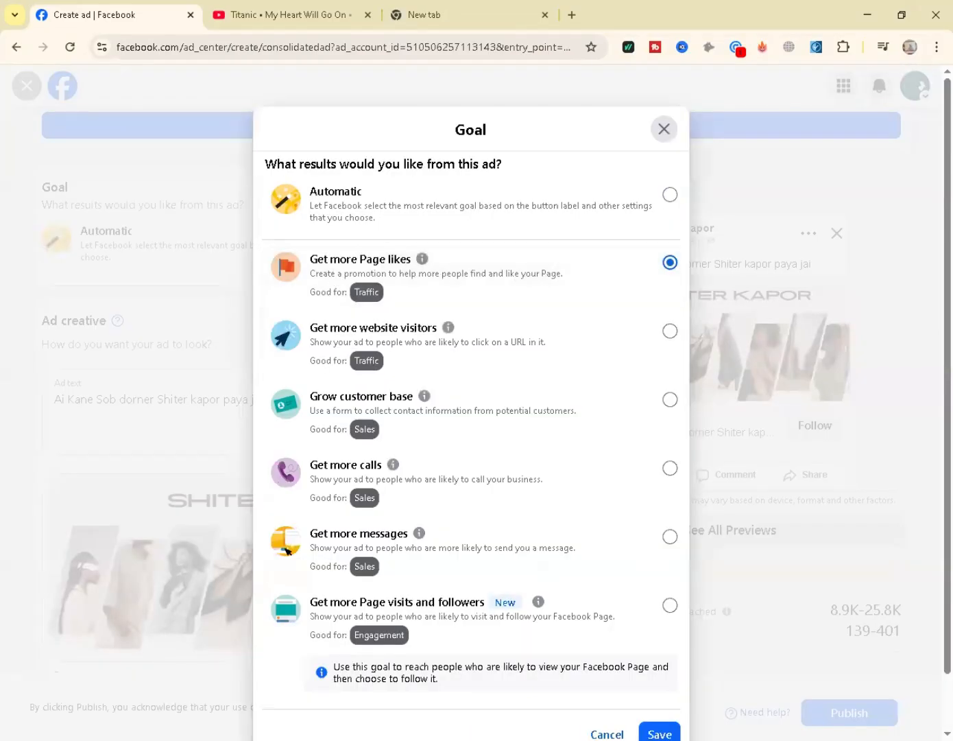
pyautogui.click(660, 733)
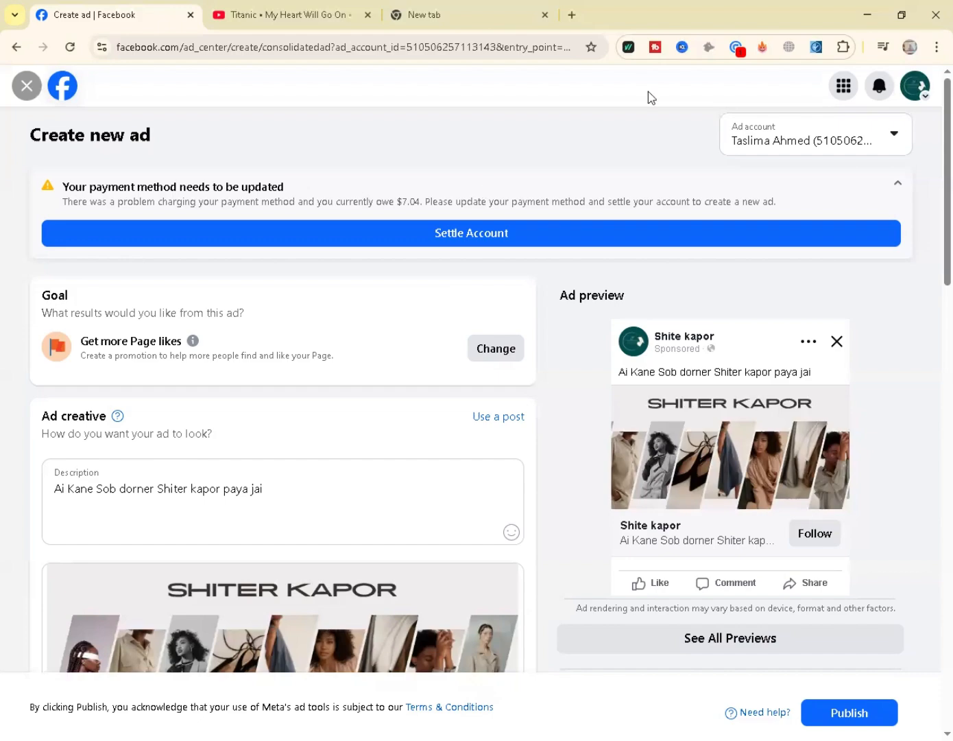
# Step: Switch to Google Sheets in the spare browser tab and create a blank spreadsheet
pyautogui.click(481, 24)
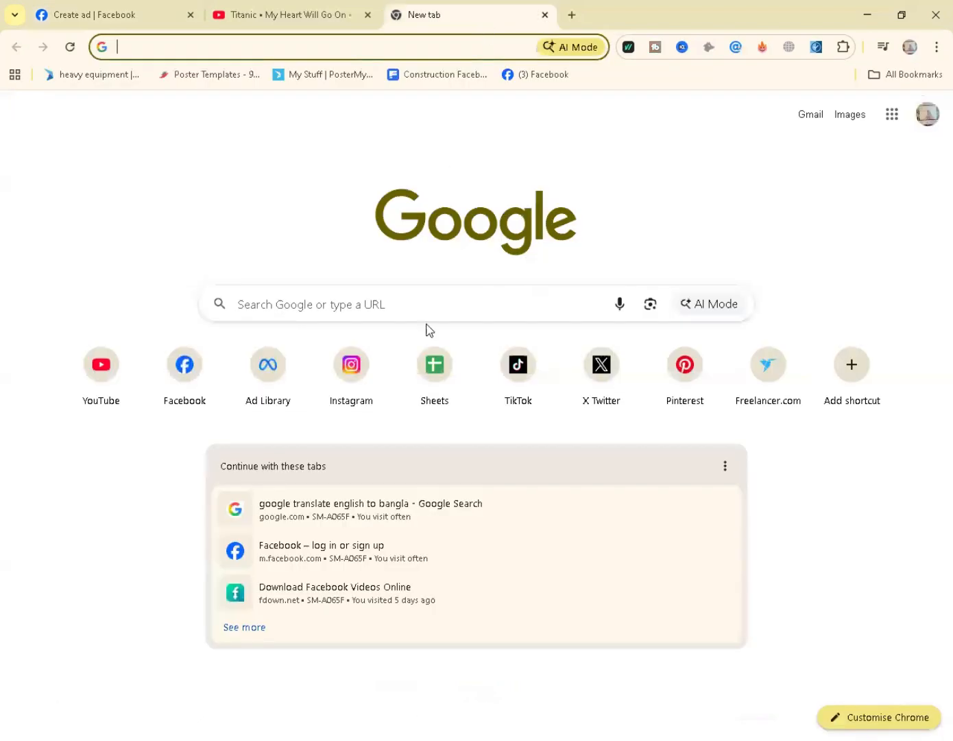
pyautogui.click(439, 383)
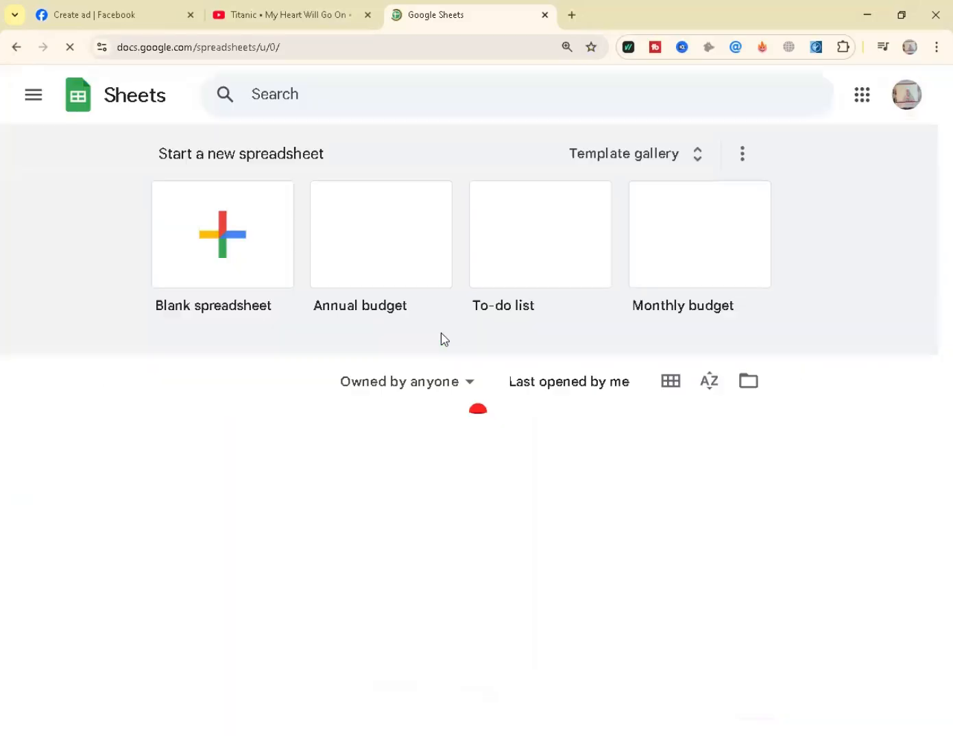
pyautogui.click(240, 229)
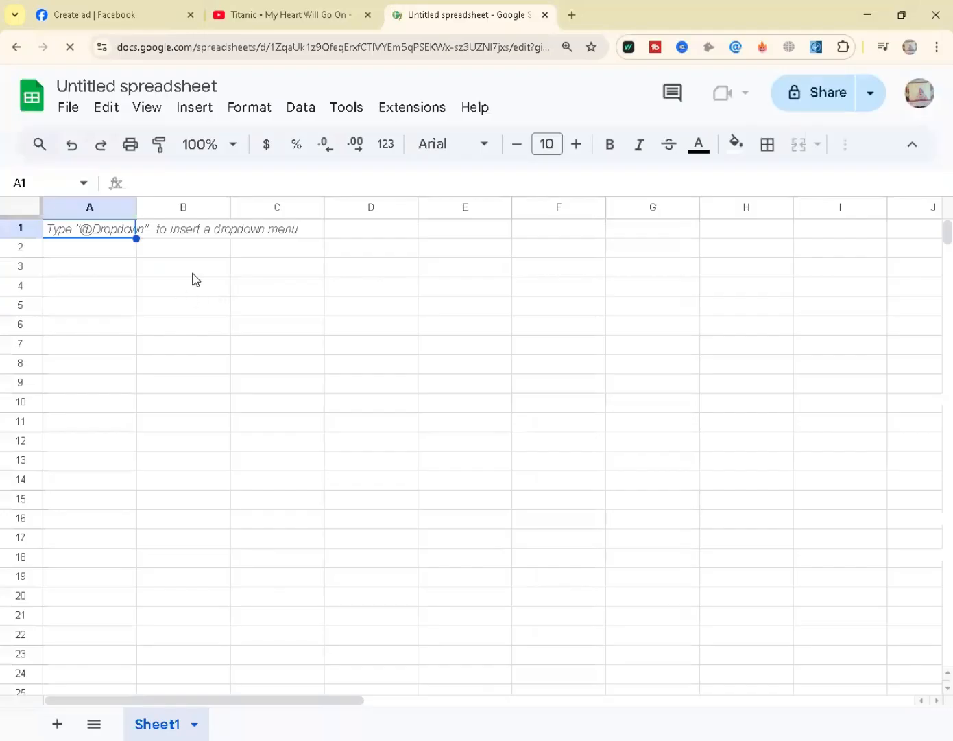
# Step: Widen column A of the blank sheet to about three times its default width
pyautogui.click(283, 247)
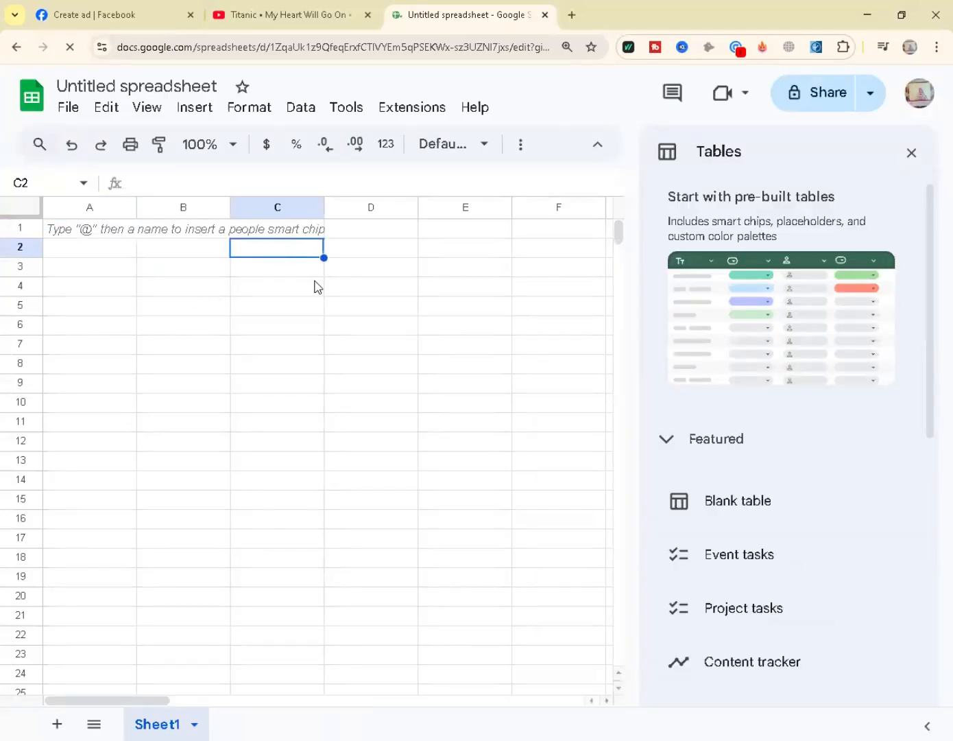
pyautogui.doubleClick(172, 253)
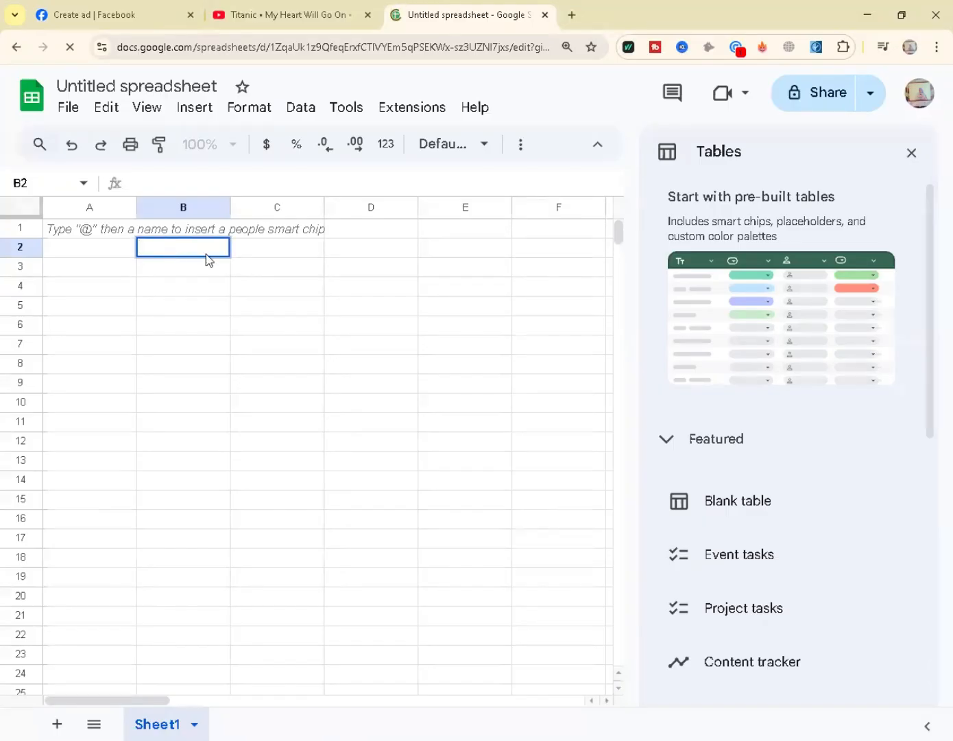
pyautogui.moveTo(137, 202); pyautogui.dragTo(332, 199)
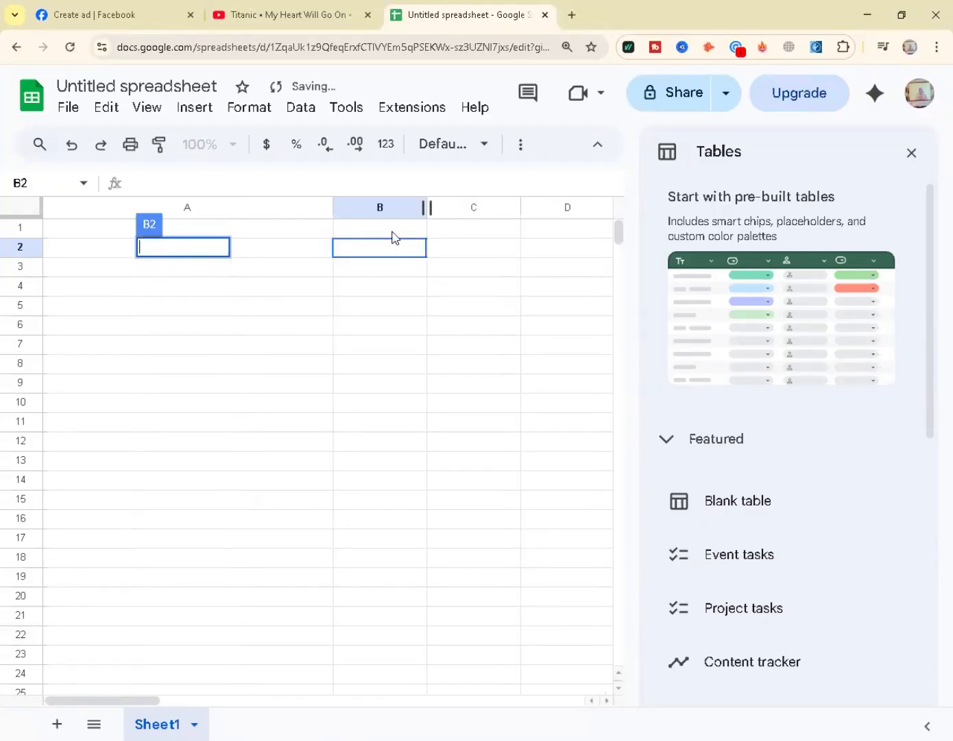
pyautogui.click(266, 254)
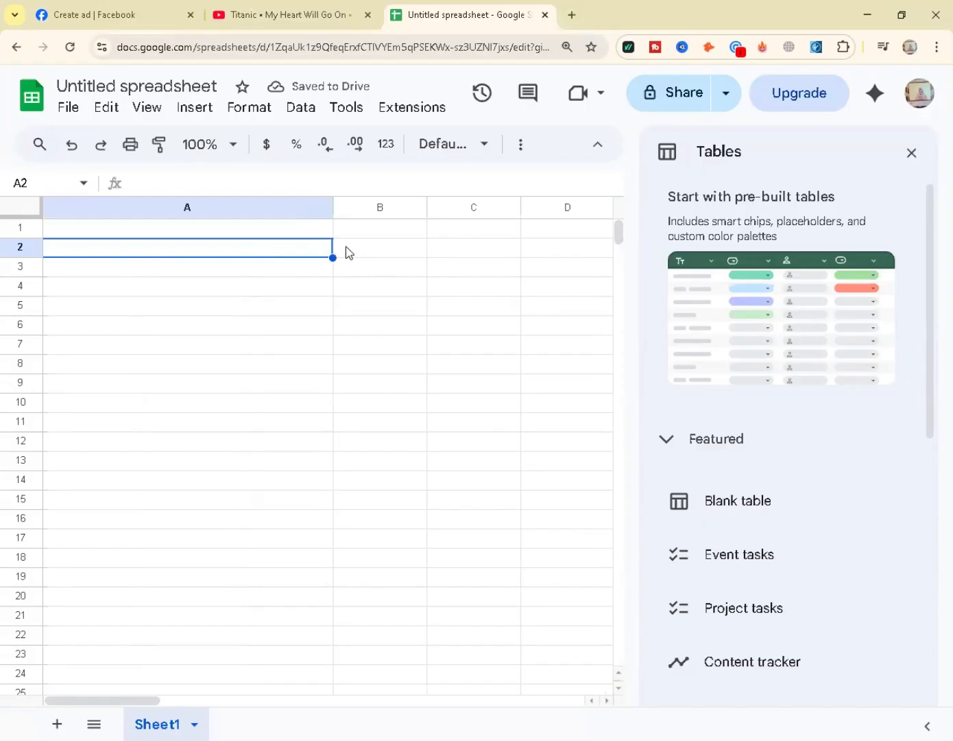
# Step: Enter "Facebook page access" in cell A1 as the first requirement of the list
pyautogui.doubleClick(278, 227)
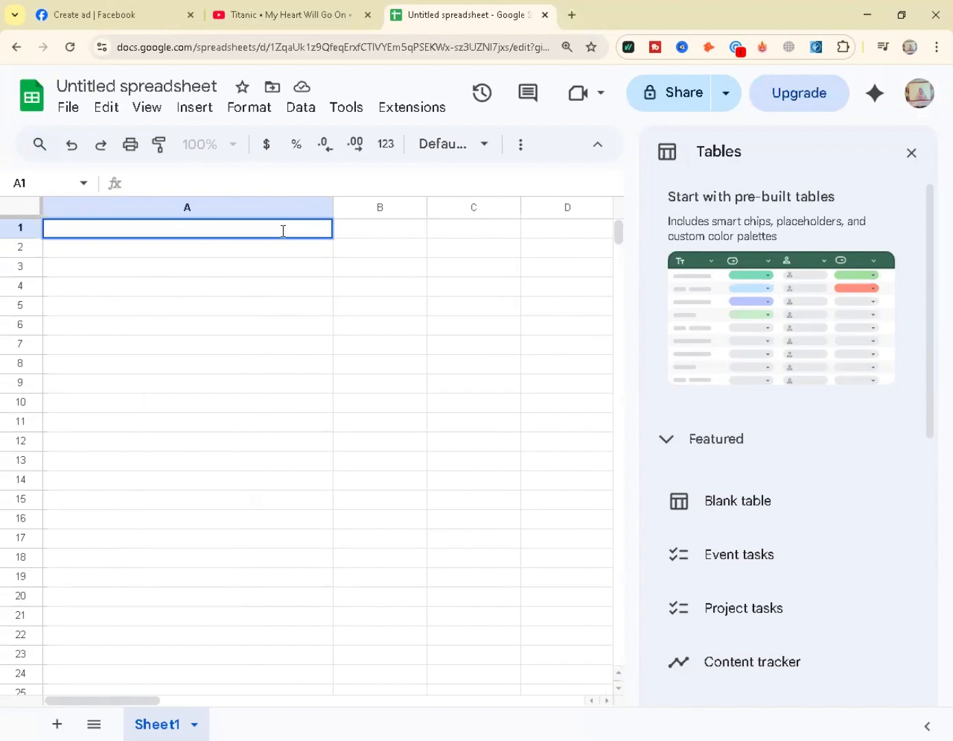
pyautogui.click(281, 229)
pyautogui.write('Facebook')
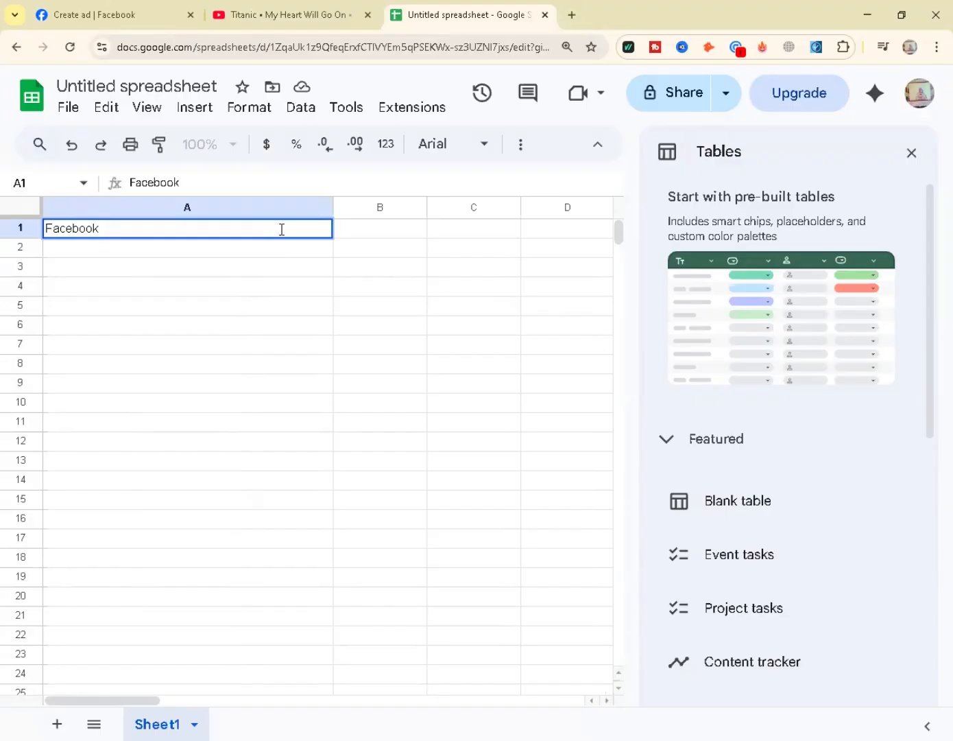
pyautogui.write('page acces')
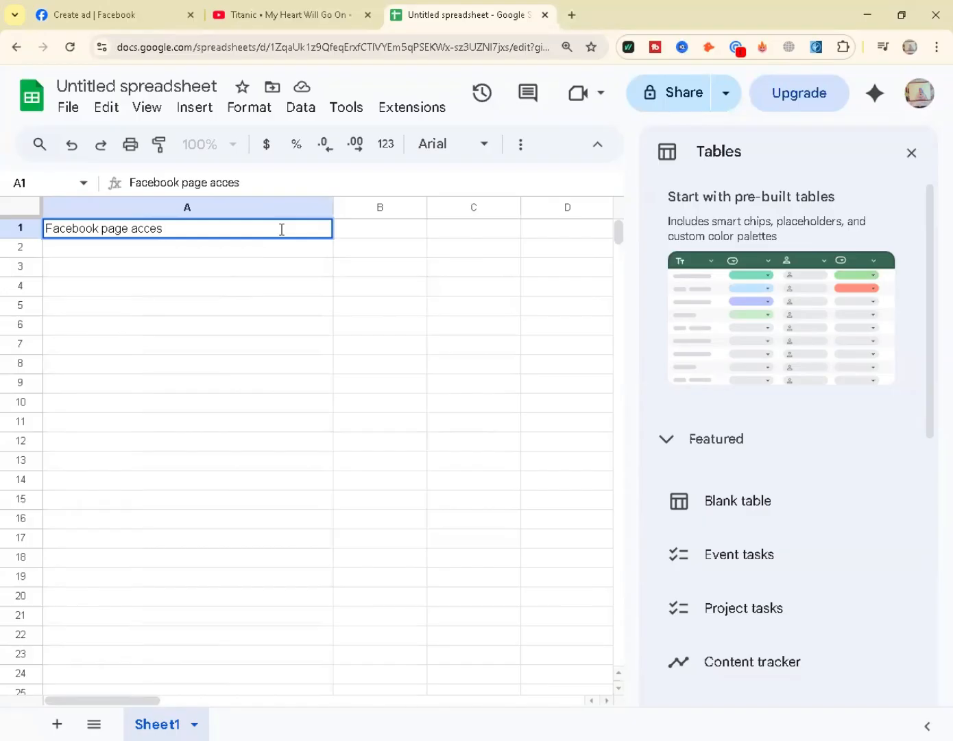
pyautogui.write('s')
pyautogui.press('Return')
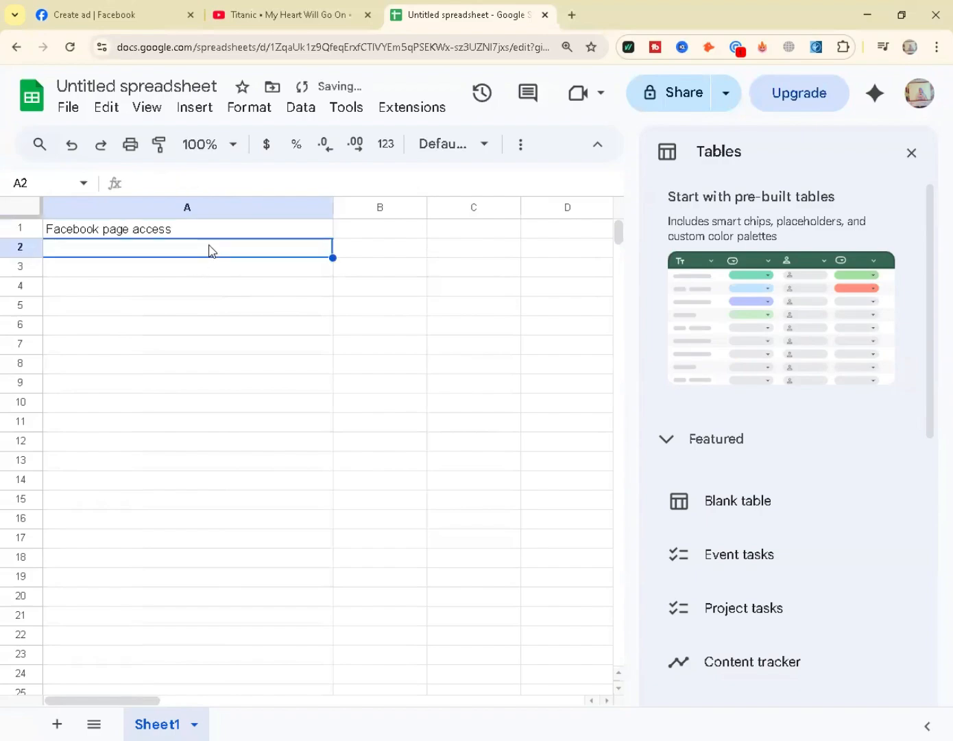
# Step: Add "age" in cell A2 and "gender" in cell A3 below the page access entry
pyautogui.doubleClick(210, 247)
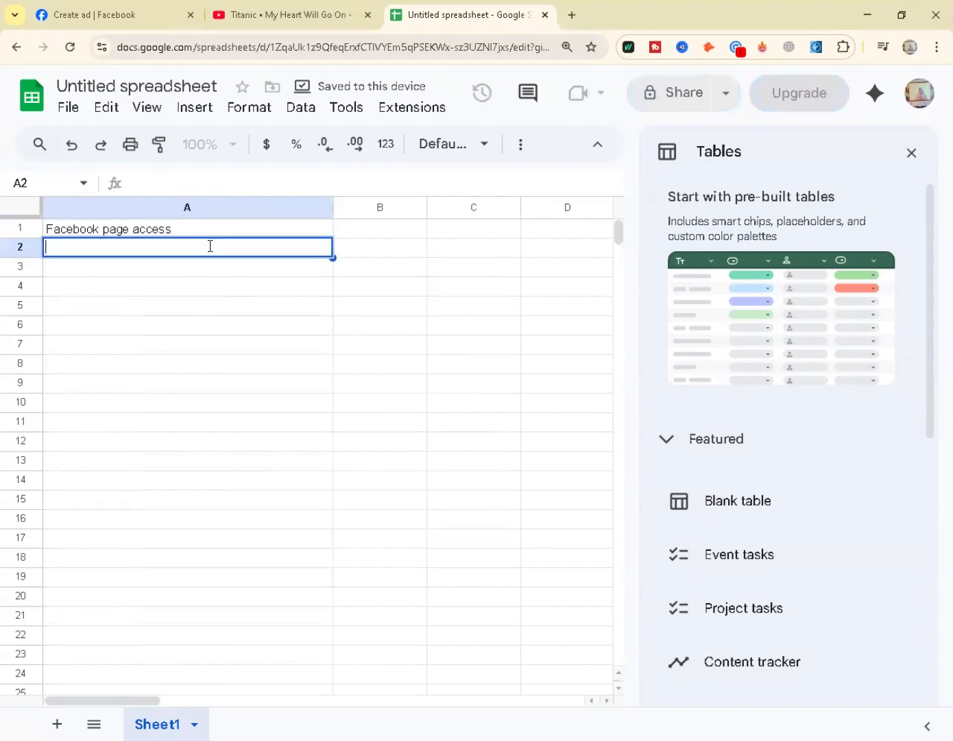
pyautogui.write('age')
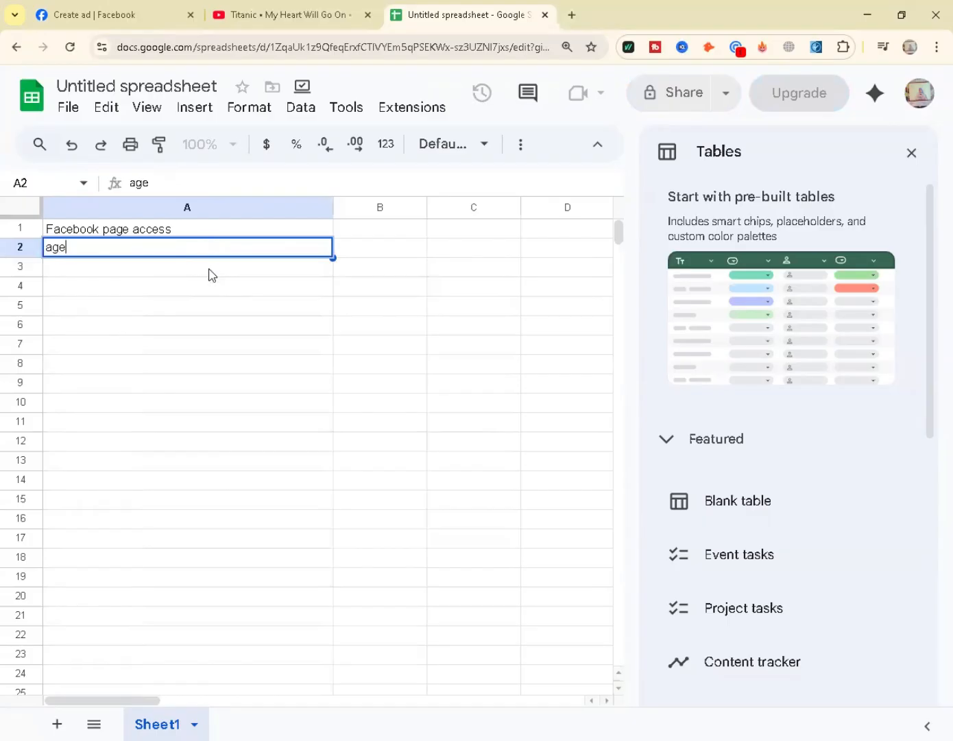
pyautogui.press('Return')
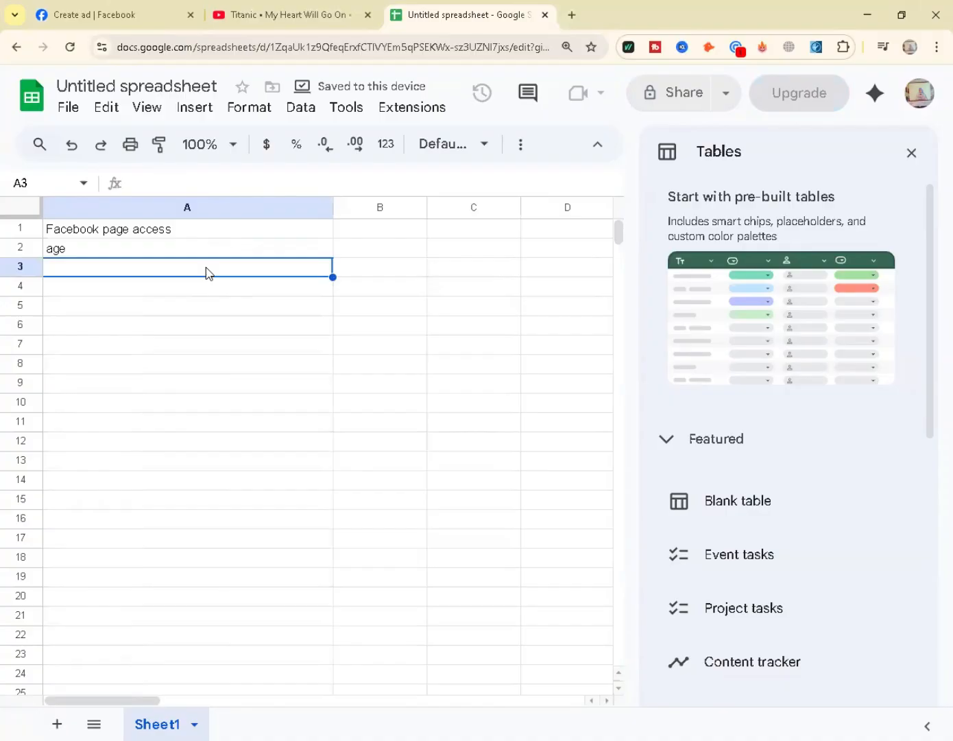
pyautogui.doubleClick(209, 273)
pyautogui.write('ge')
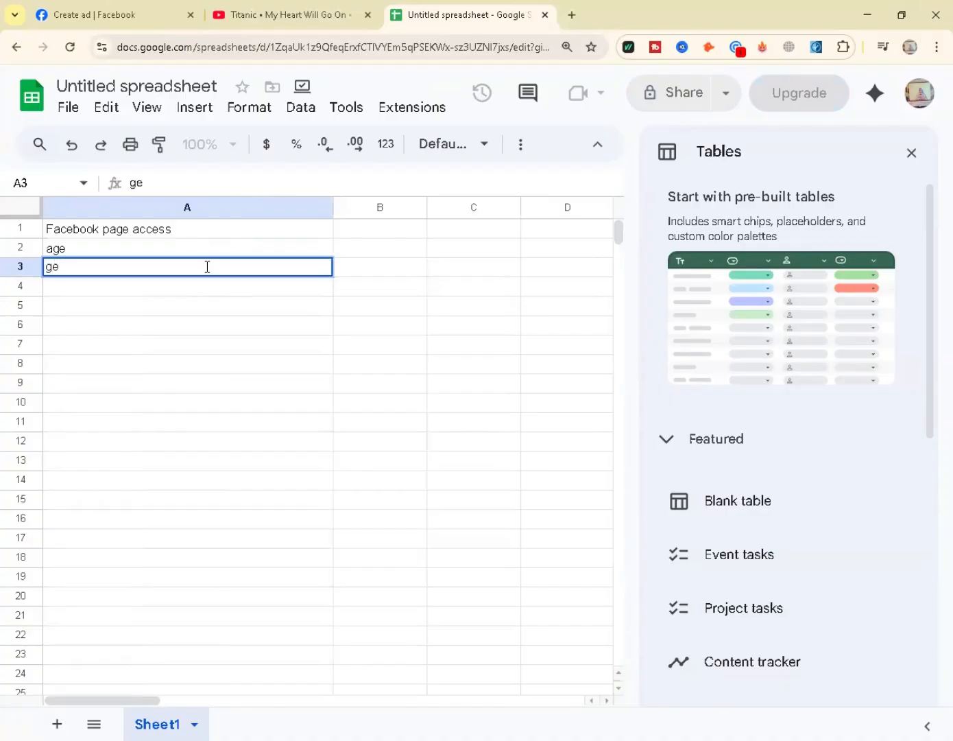
pyautogui.write('nder')
pyautogui.press('Return')
# Step: Enter "targeted location" in cell A4 below the gender entry
pyautogui.doubleClick(186, 286)
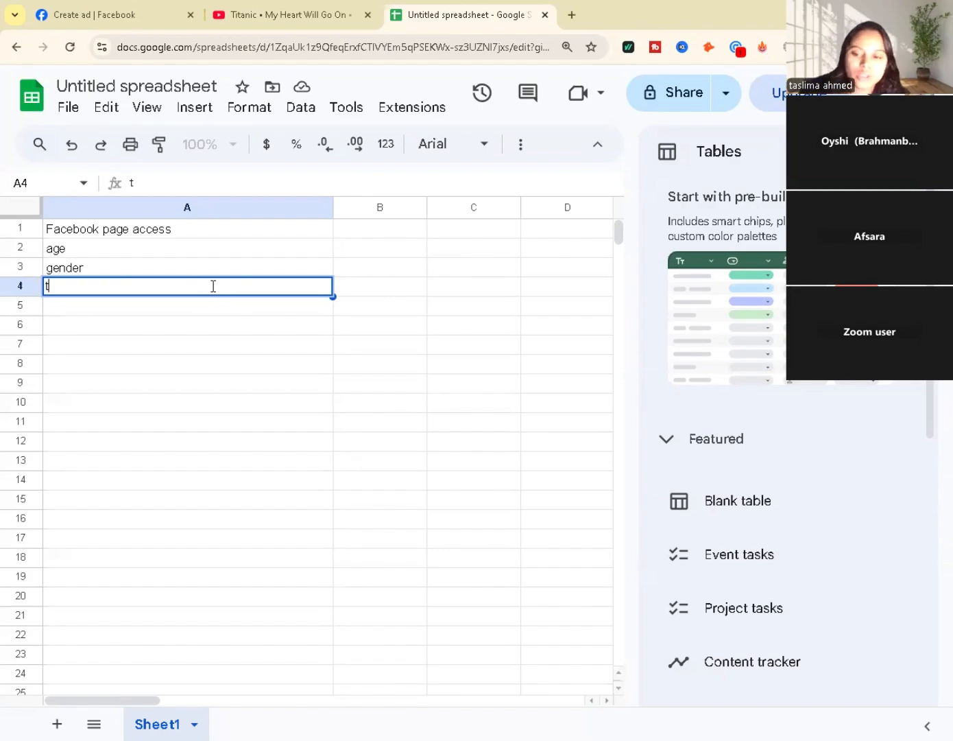
pyautogui.click(857, 487)
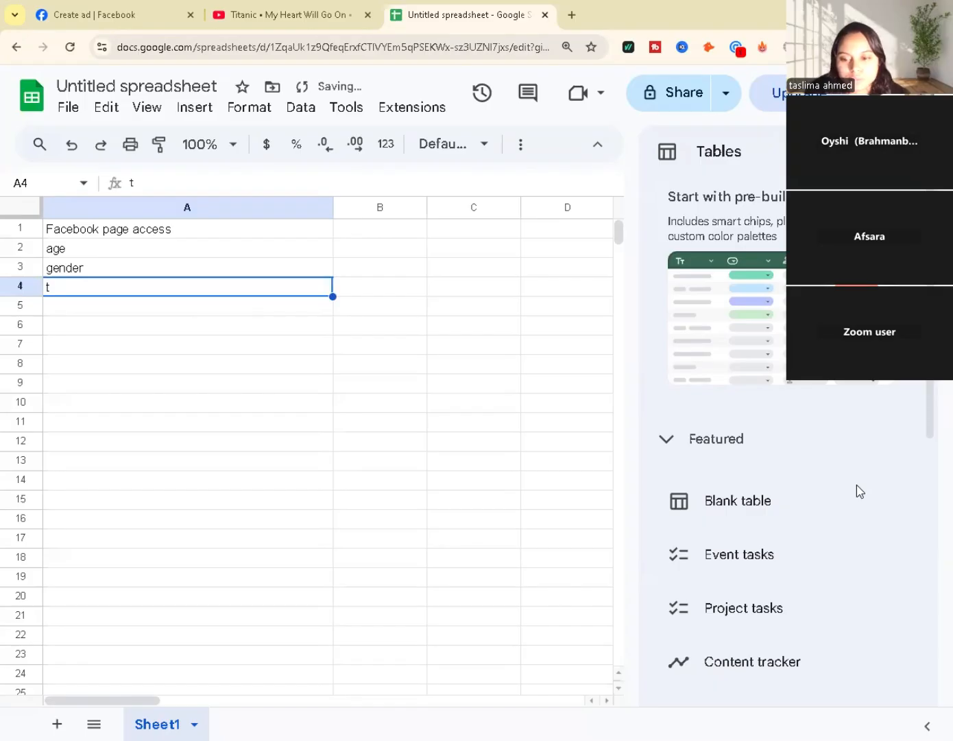
pyautogui.click(120, 266)
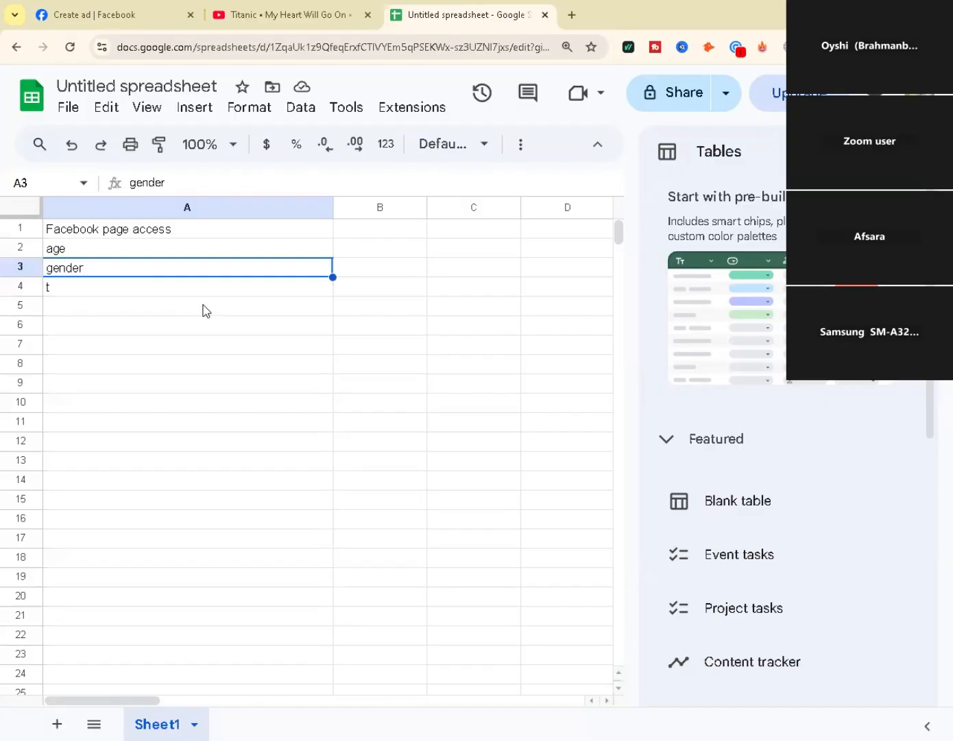
pyautogui.click(183, 235)
pyautogui.click(168, 251)
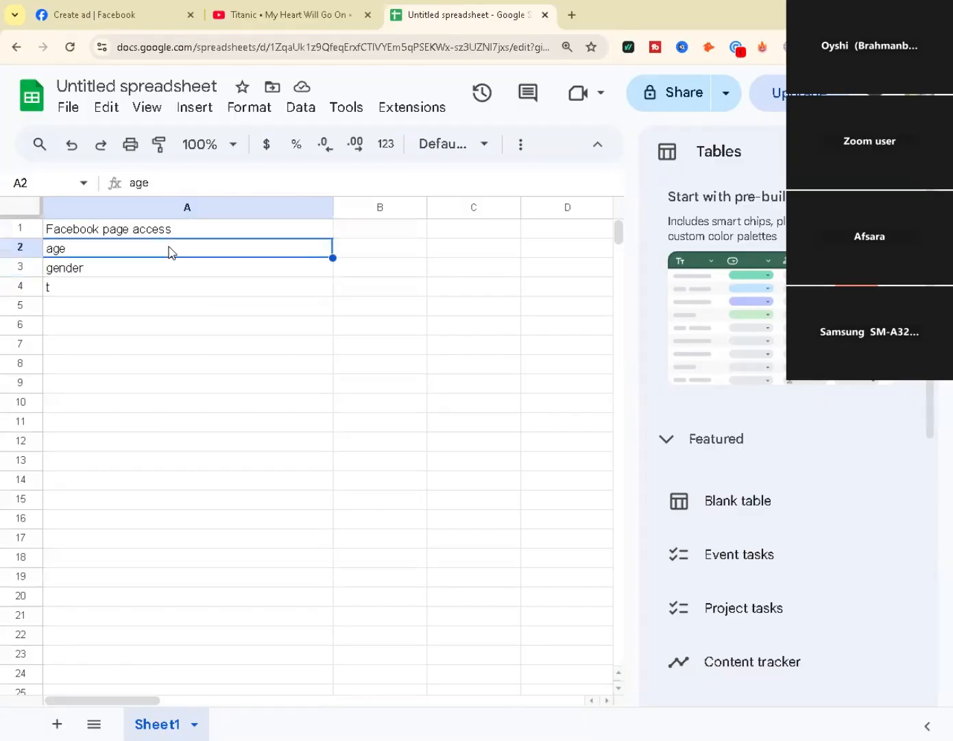
pyautogui.click(156, 271)
pyautogui.click(133, 294)
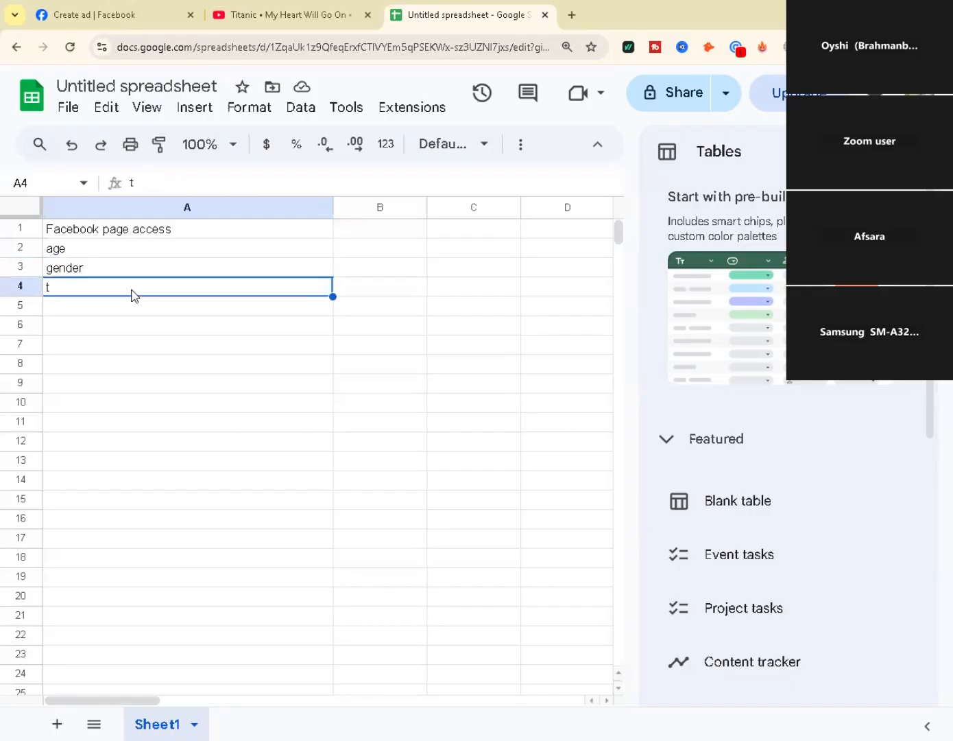
pyautogui.doubleClick(76, 286)
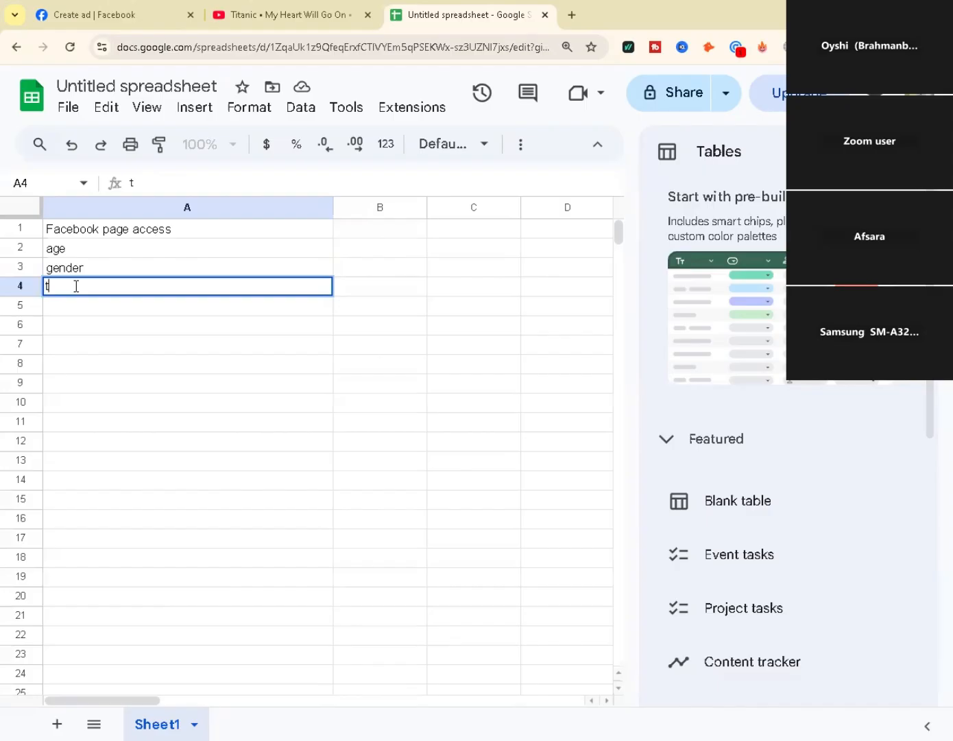
pyautogui.write('argeted loca')
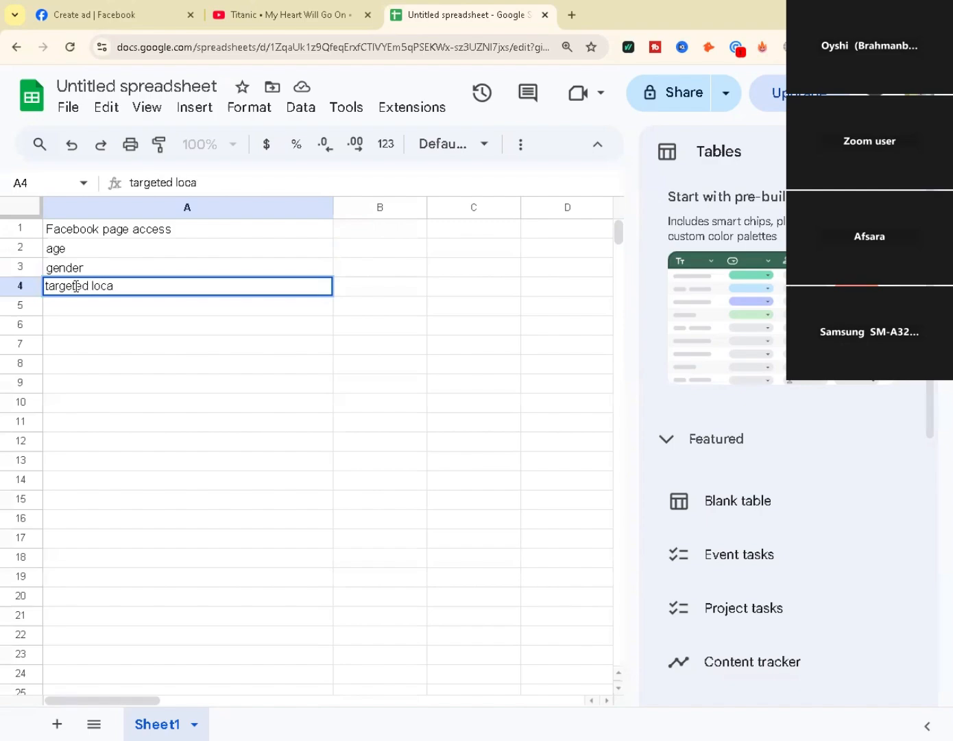
pyautogui.write('tion')
pyautogui.click(77, 305)
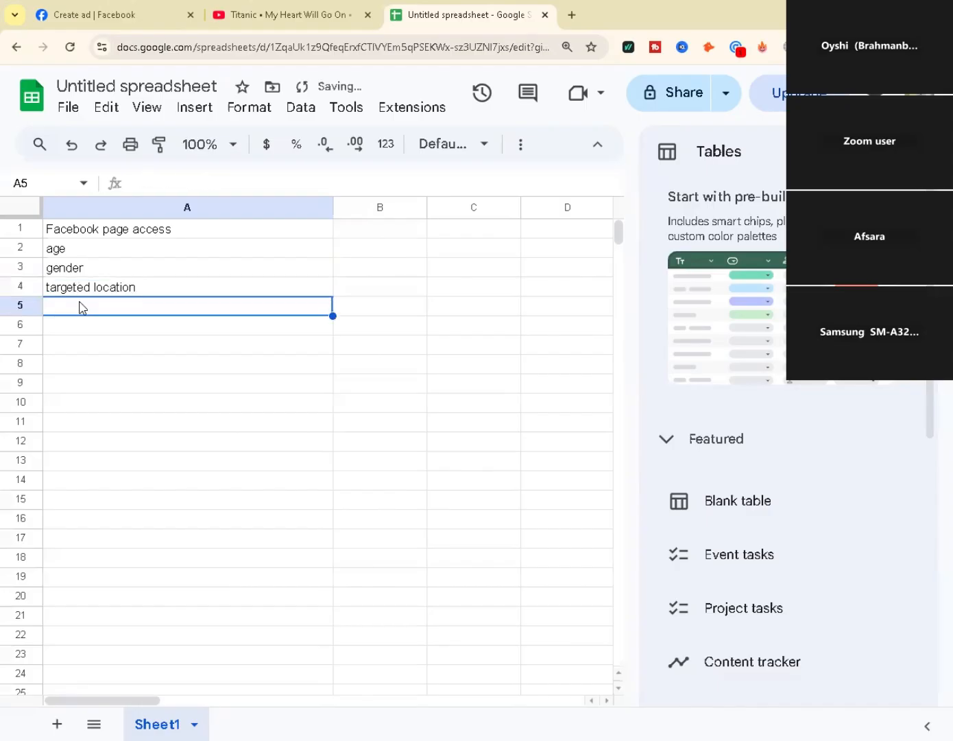
# Step: Add "Budget ( daily+ total)" in cell A5 and "Duration" in cell A6 of the requirements list
pyautogui.doubleClick(84, 307)
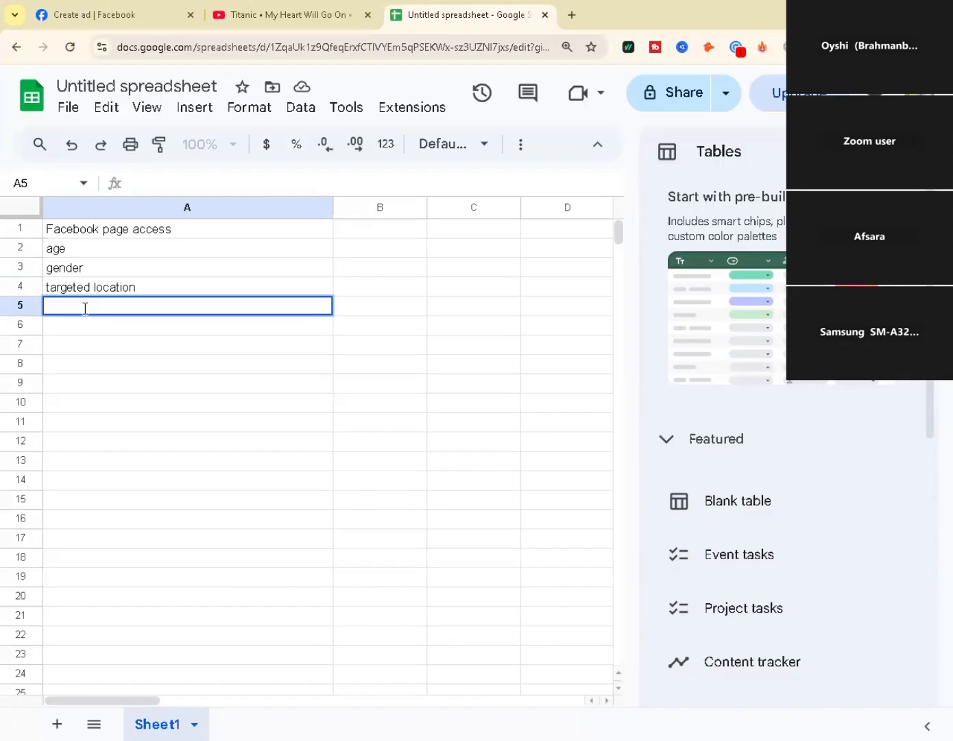
pyautogui.write('Budget ( daily')
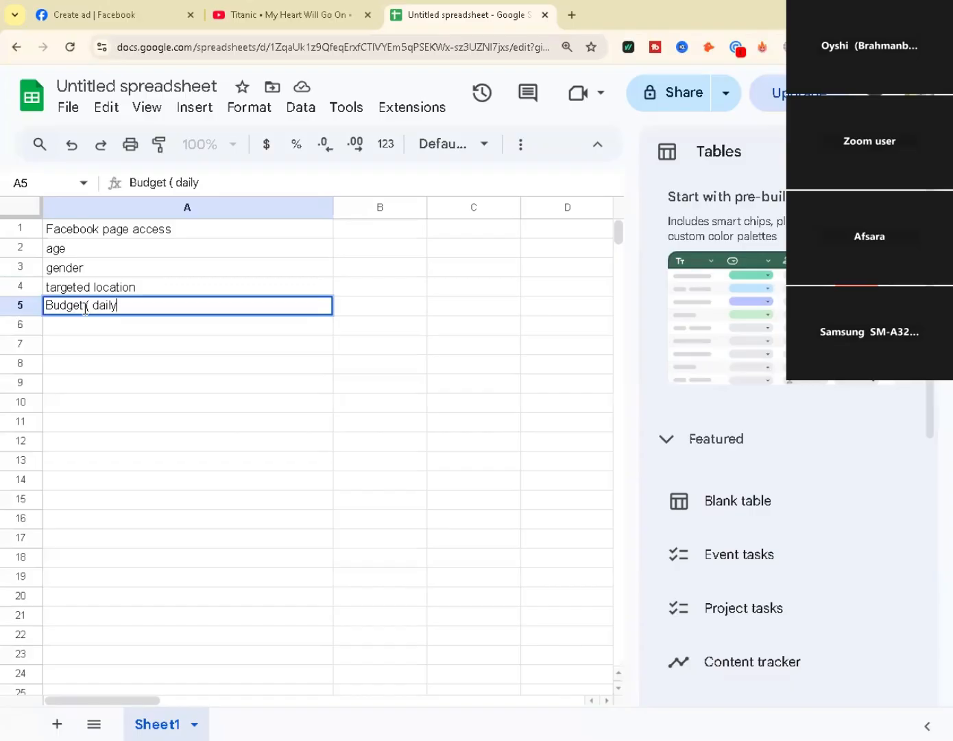
pyautogui.write('+ total)')
pyautogui.click(103, 329)
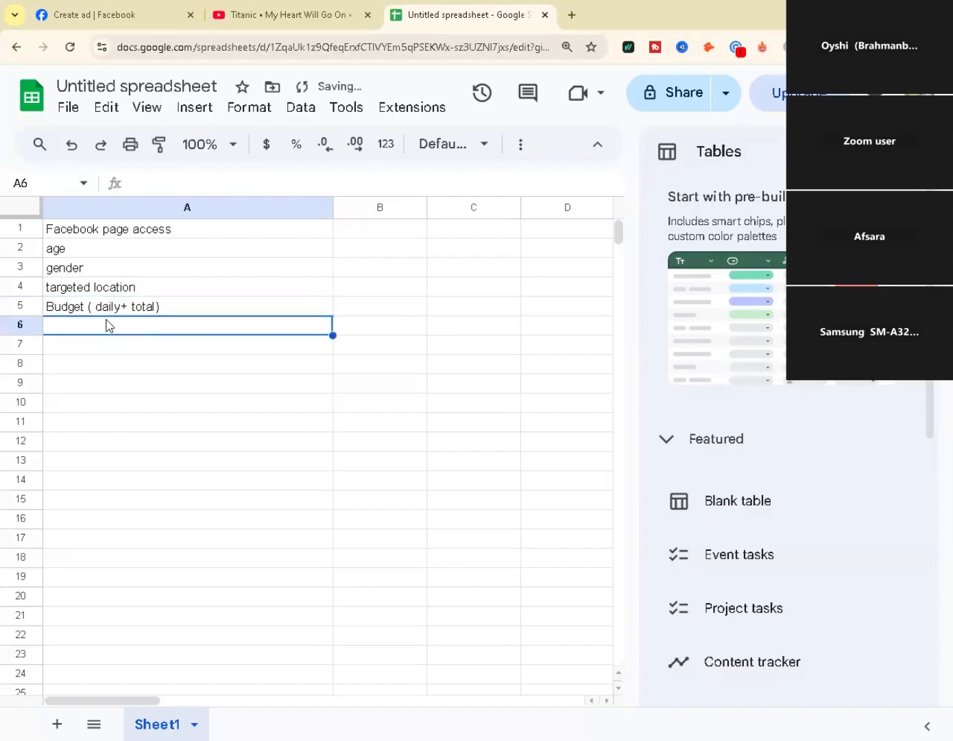
pyautogui.doubleClick(108, 325)
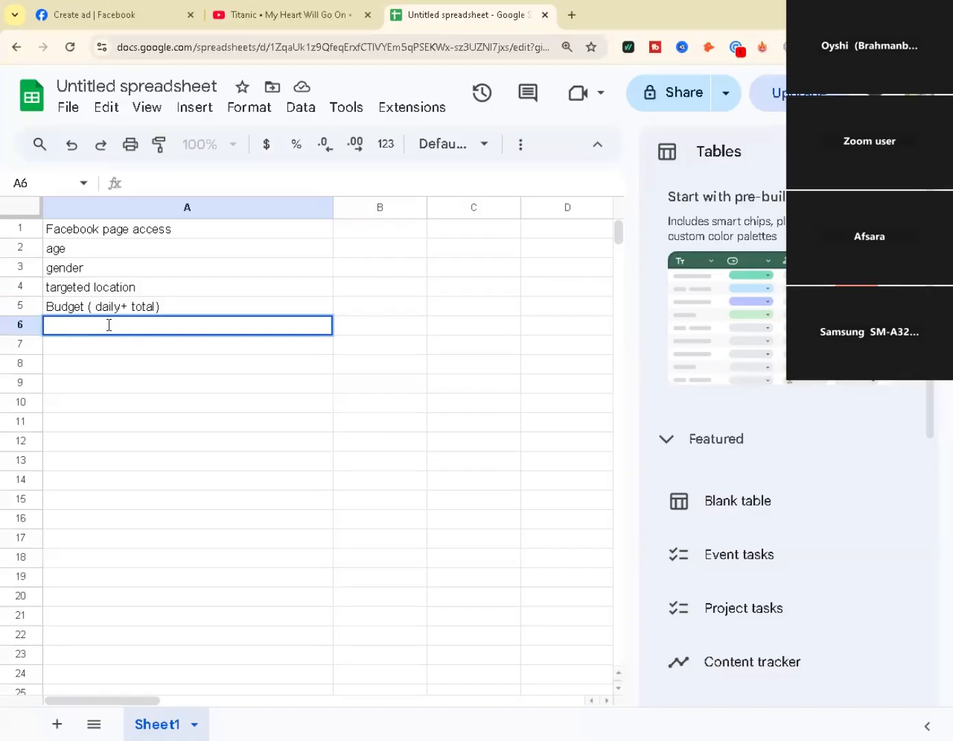
pyautogui.write('Duration')
pyautogui.click(176, 408)
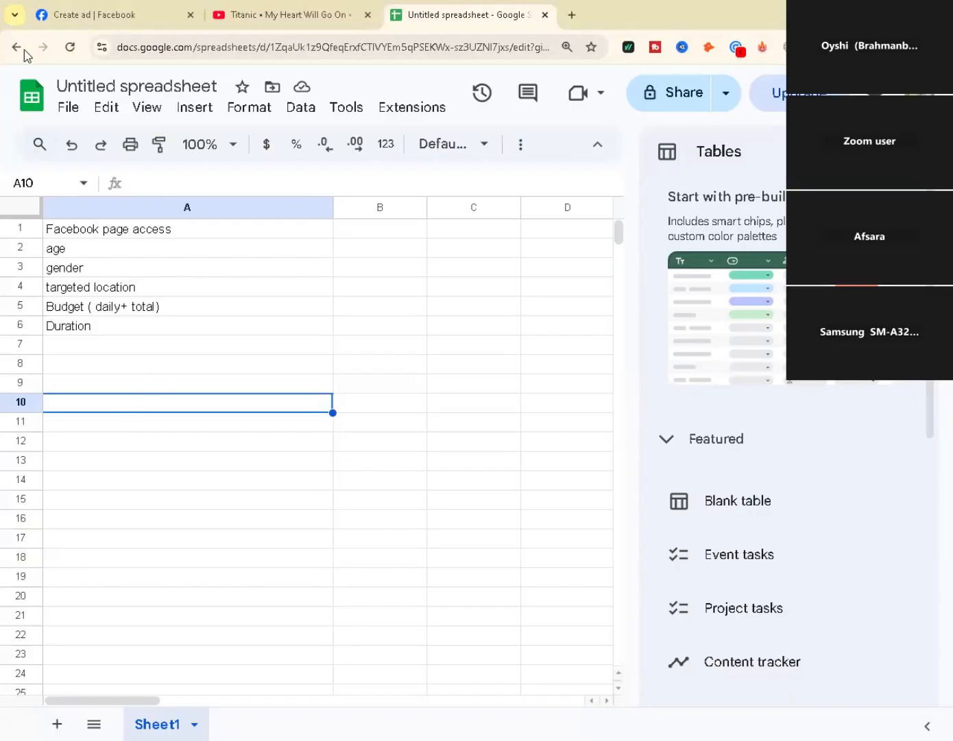
# Step: Return to the Facebook Create ad tab and review the Page likes ad's goal, description and image
pyautogui.click(96, 14)
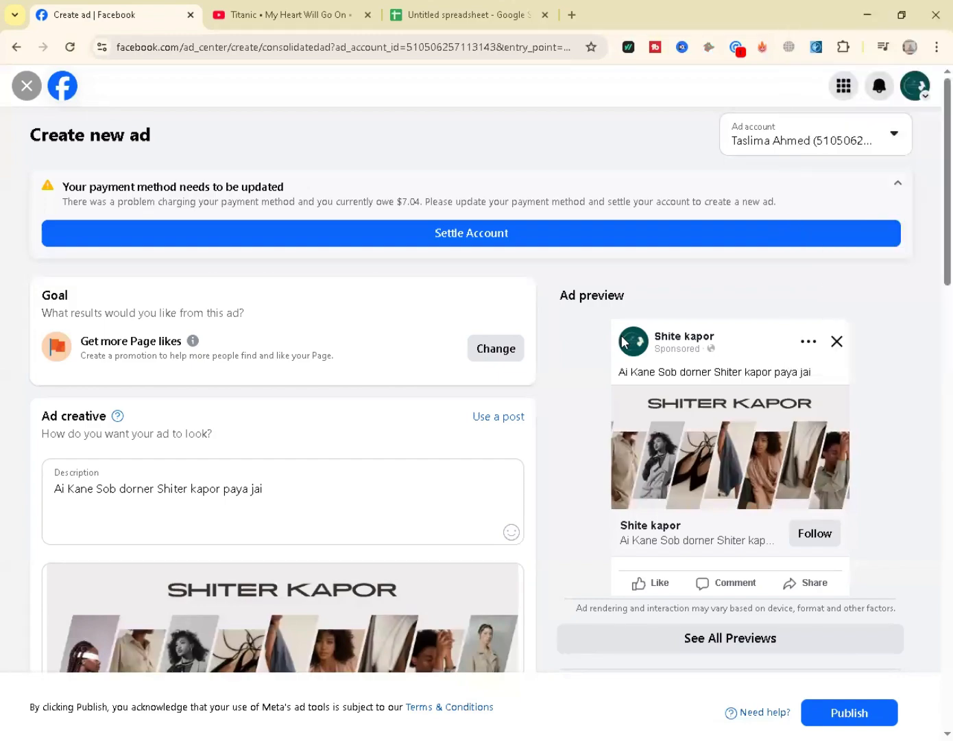
pyautogui.scroll(-2, 933, 196)
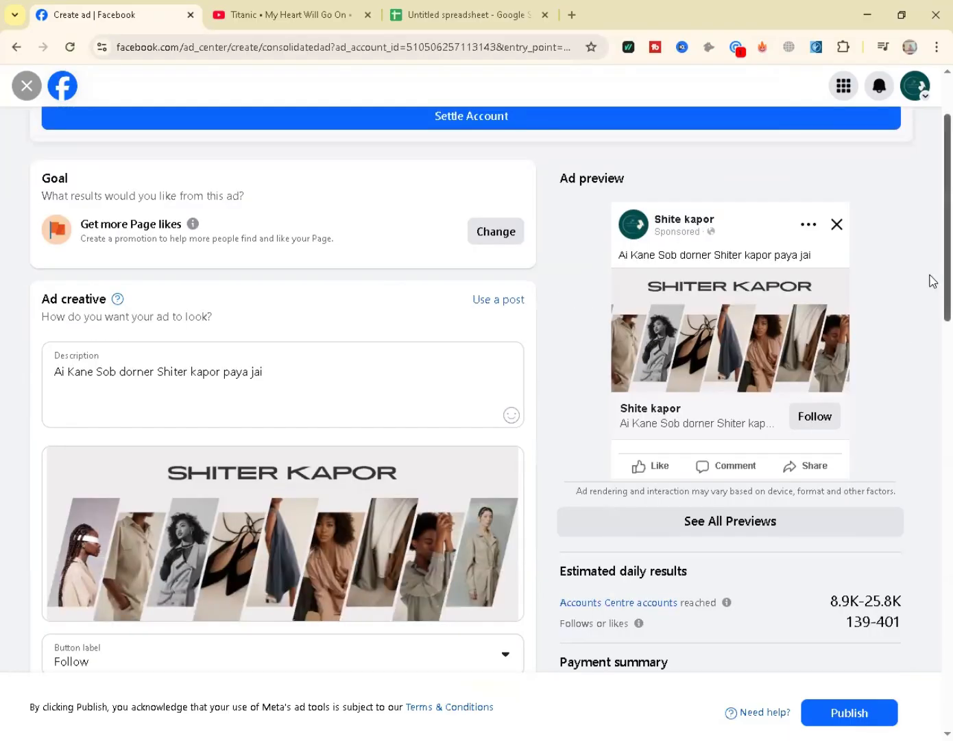
pyautogui.scroll(-1, 413, 419)
pyautogui.click(262, 334)
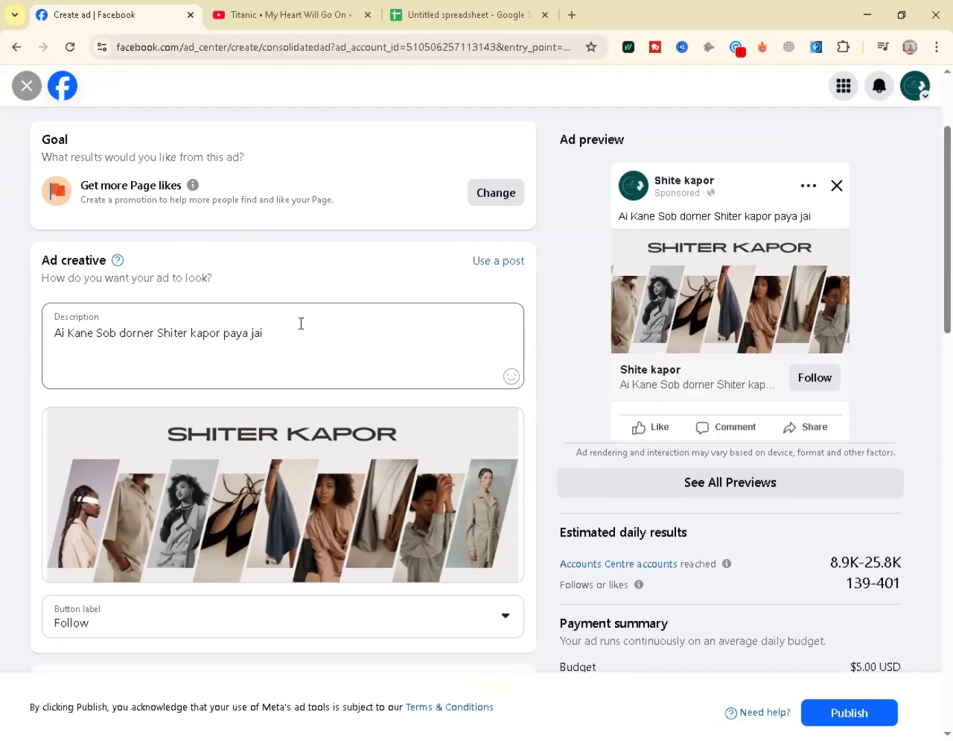
pyautogui.click(280, 332)
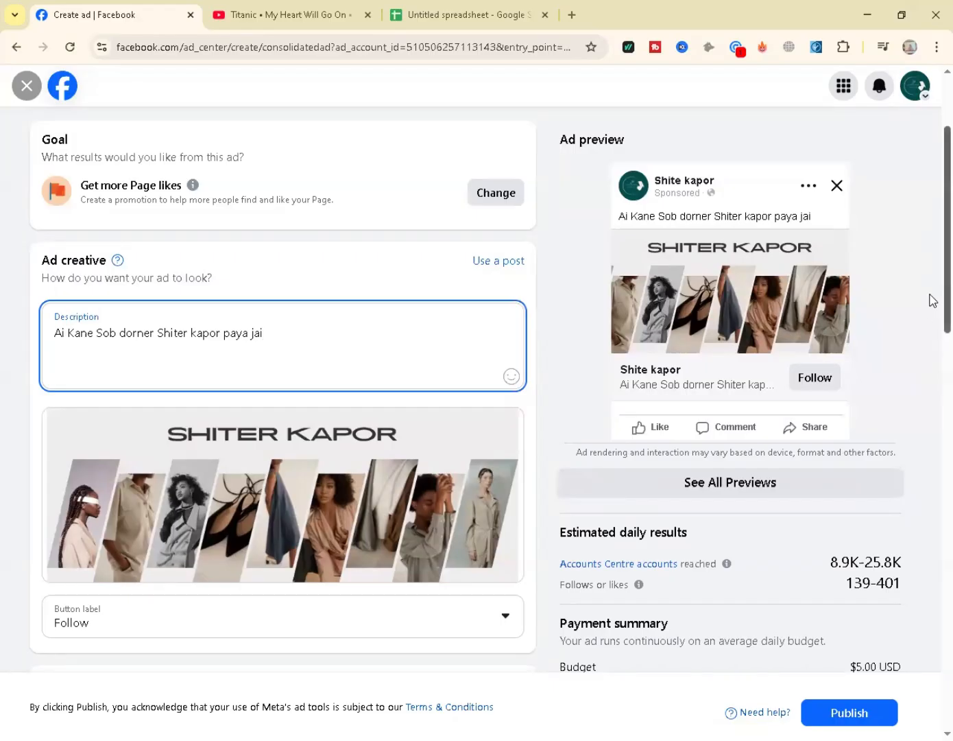
pyautogui.scroll(-2, 932, 343)
pyautogui.scroll(-5, 933, 357)
pyautogui.scroll(5, 930, 334)
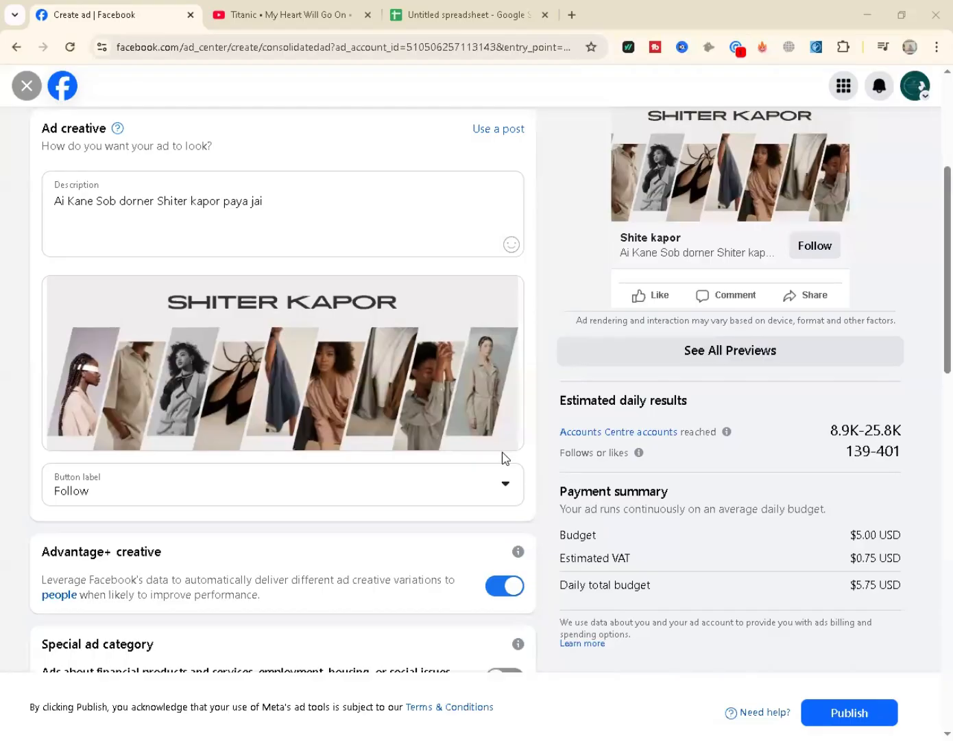
# Step: Check the button label options of the ad creative, keeping Follow
pyautogui.click(506, 486)
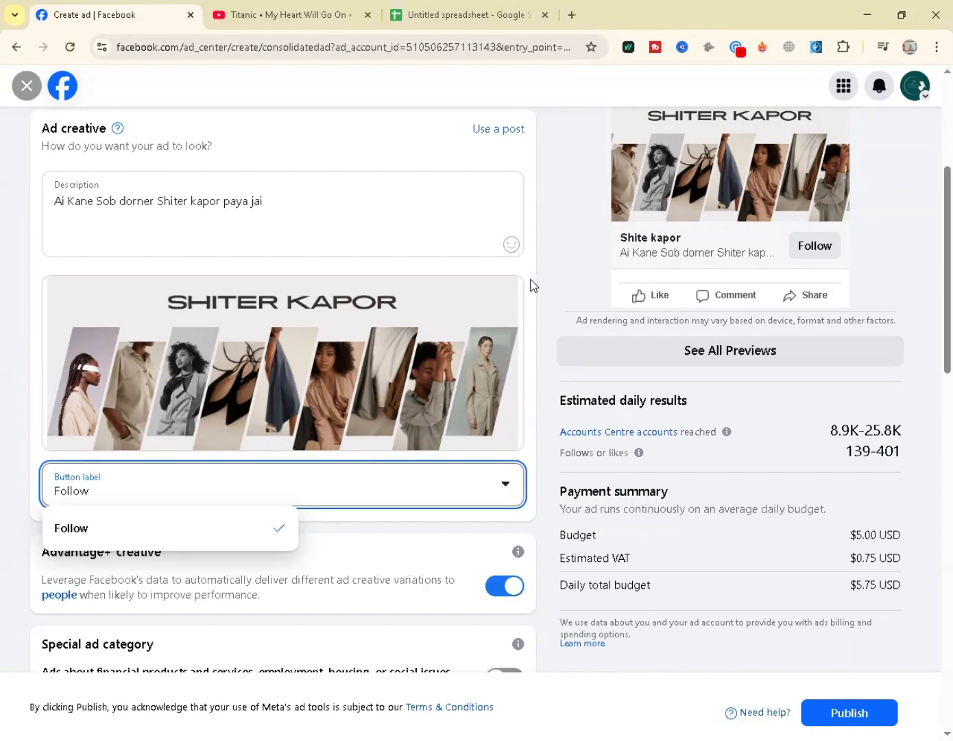
pyautogui.click(536, 272)
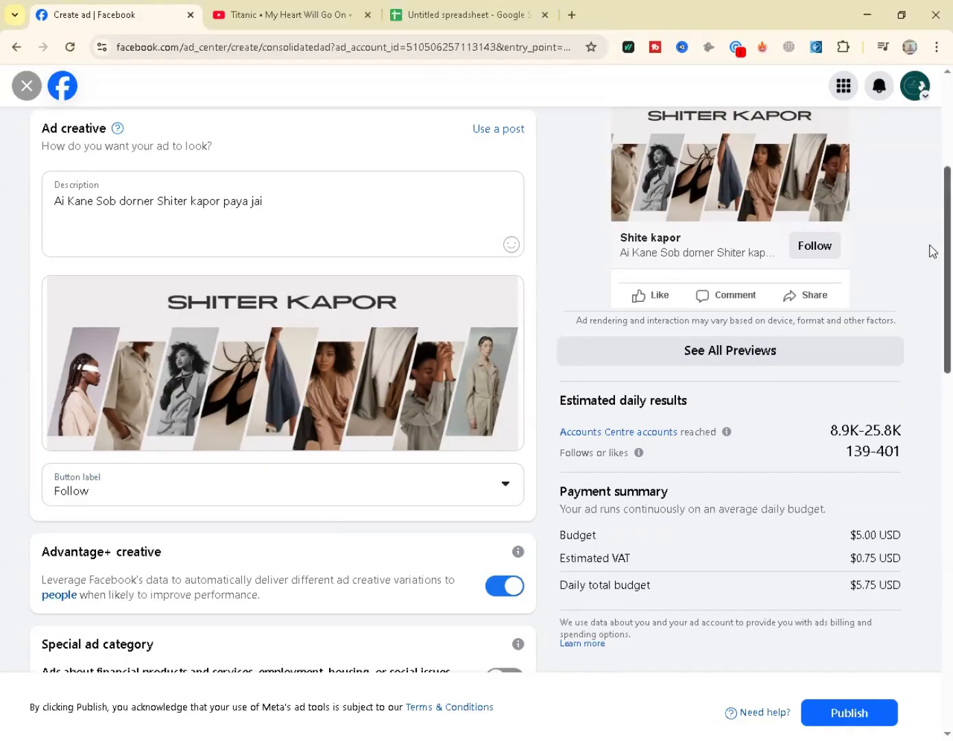
pyautogui.scroll(-1, 931, 248)
pyautogui.scroll(2, 931, 206)
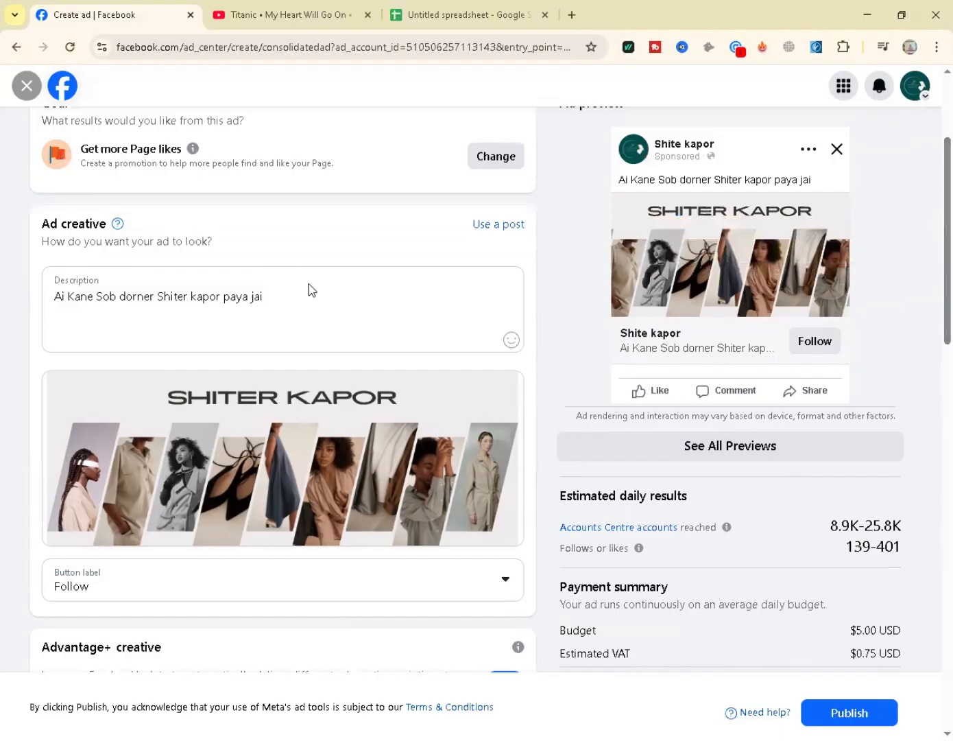
# Step: Start a second line in the ad description with the text "valo jama"
pyautogui.click(326, 317)
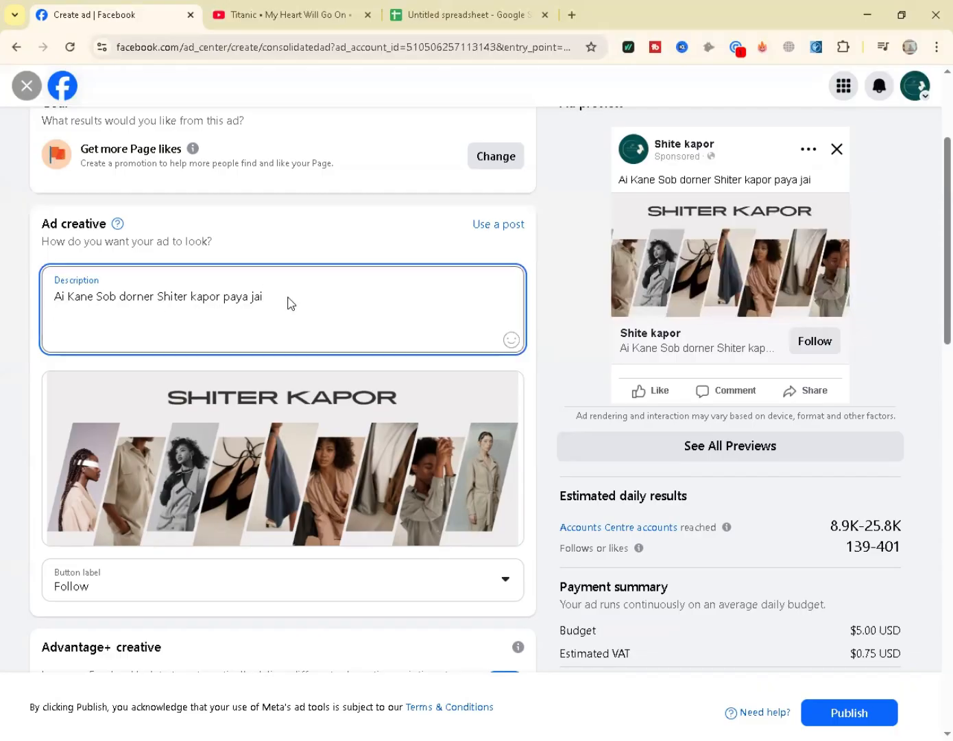
pyautogui.press('Return')
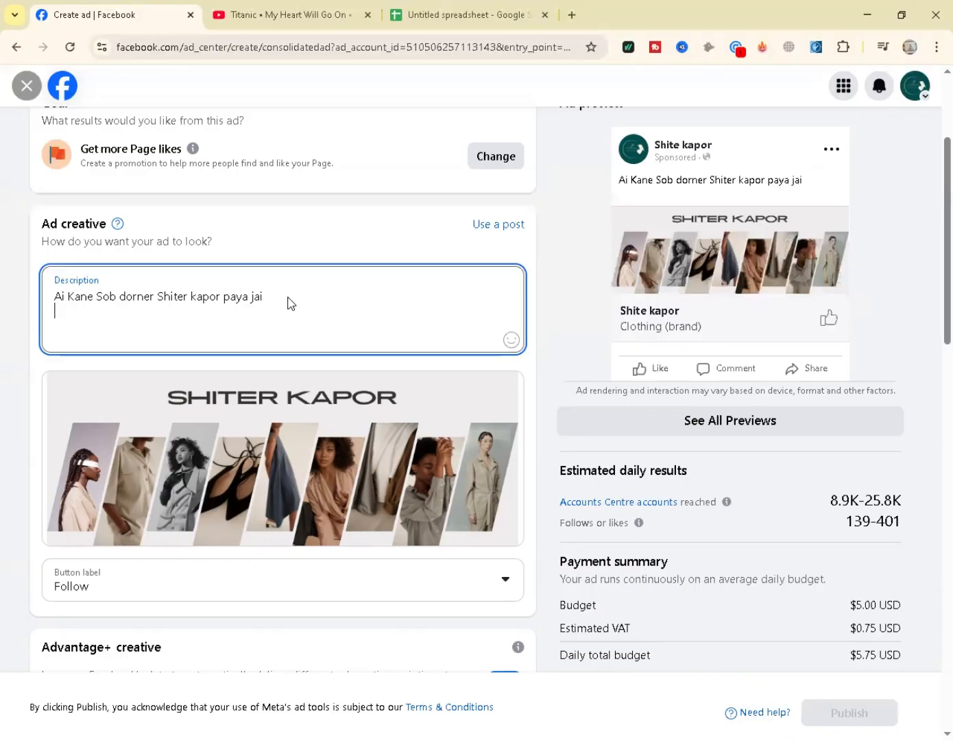
pyautogui.write('k')
pyautogui.press('BackSpace')
pyautogui.write('val')
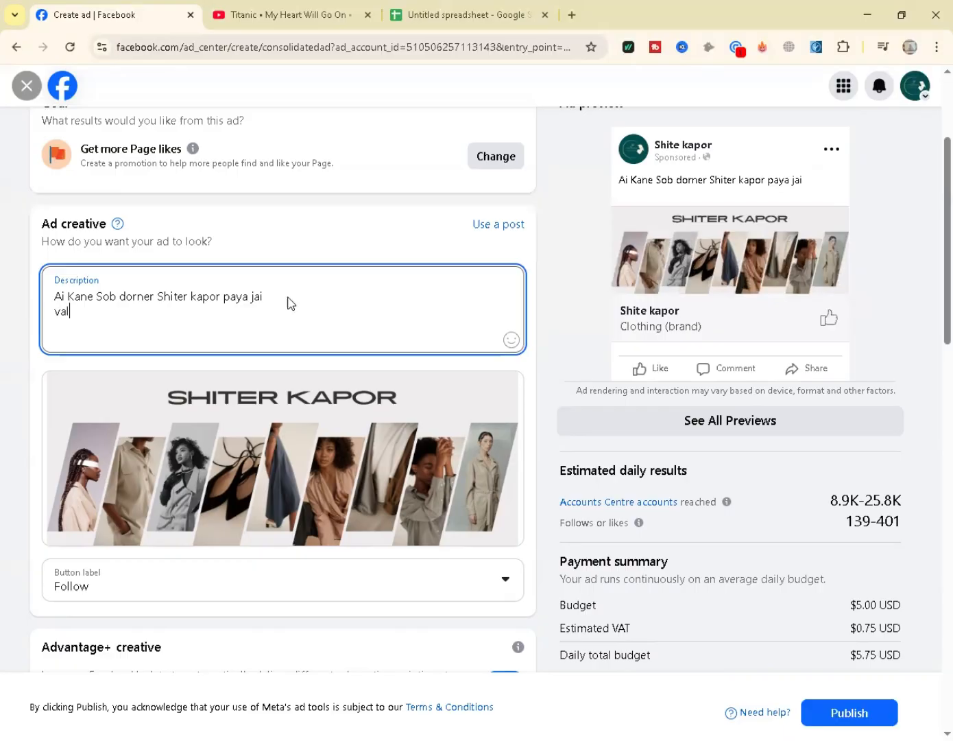
pyautogui.write('o')
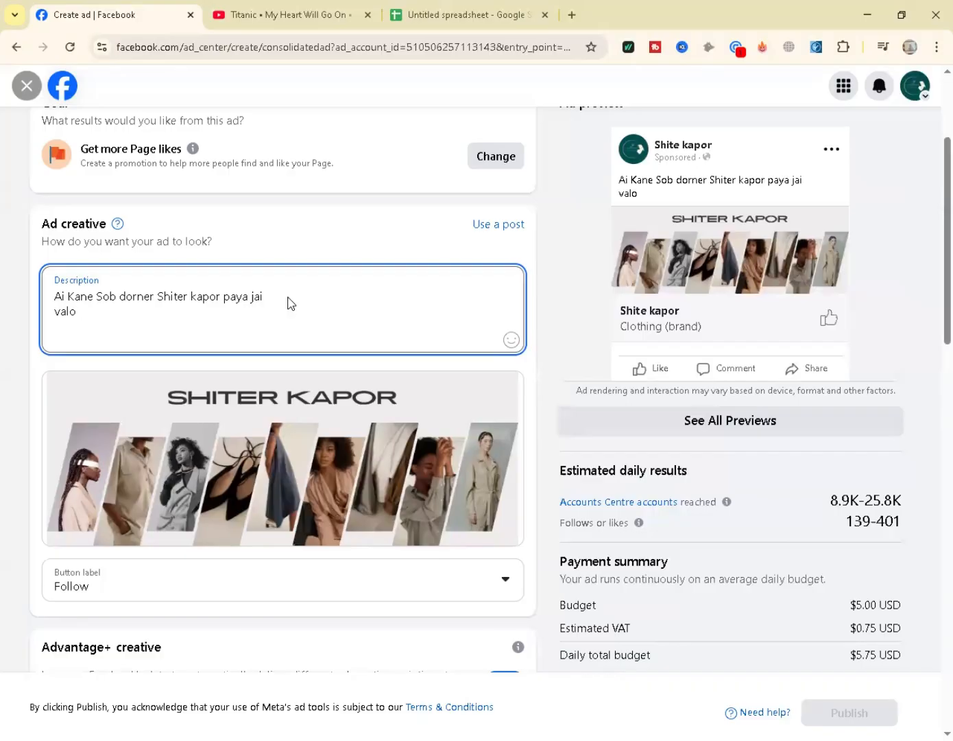
pyautogui.write(' jama')
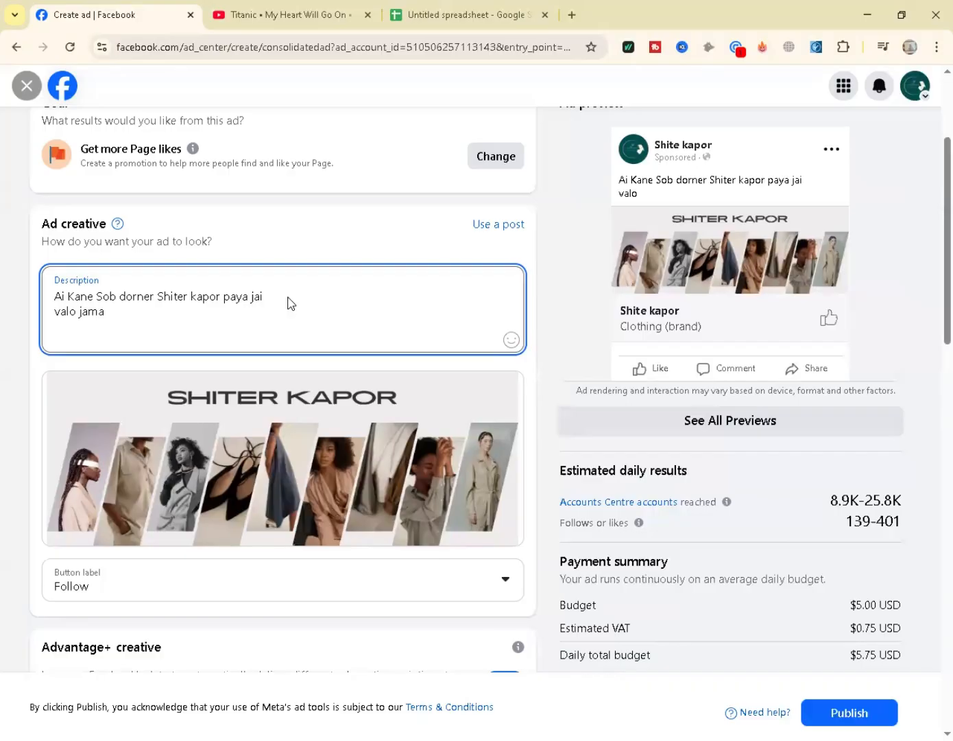
# Step: Replace "jama" in the description's second line with "kapor" and continue it with "pete hole"
pyautogui.press('BackSpace')
pyautogui.press('BackSpace')
pyautogui.press('BackSpace')
pyautogui.press('BackSpace')
pyautogui.write('kapor p')
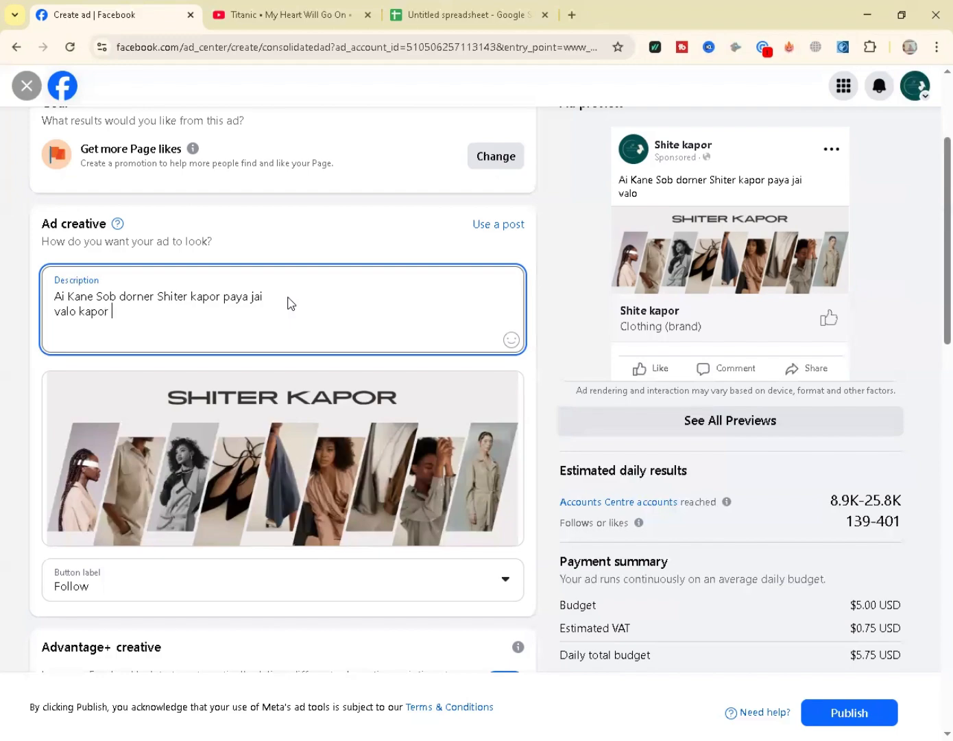
pyautogui.write('ete hole')
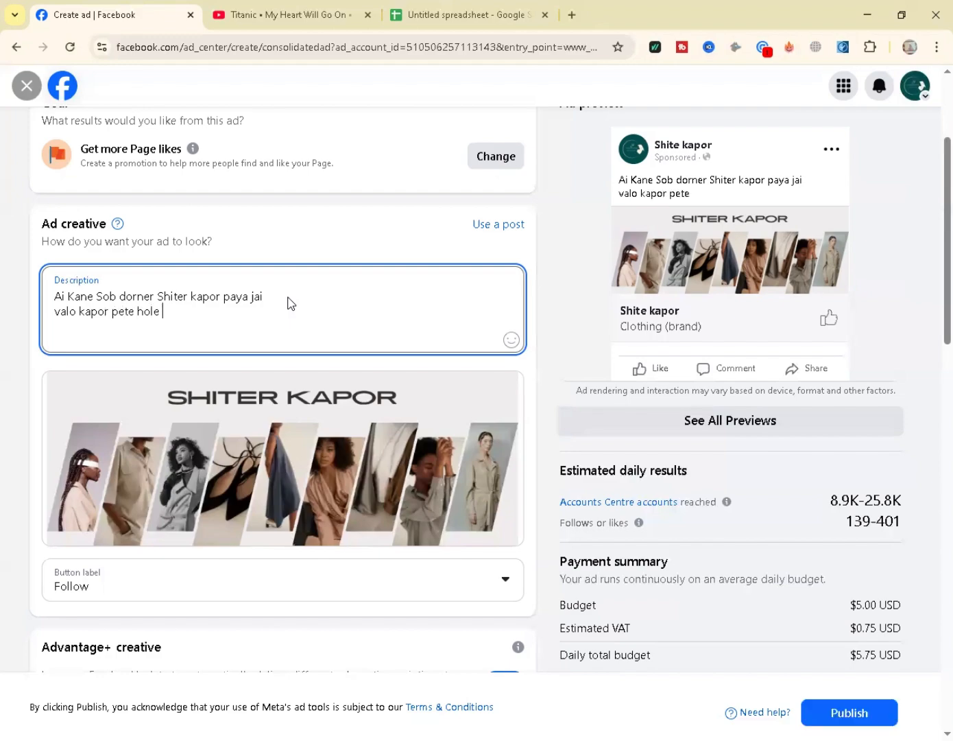
# Step: Continue the description's second line with "page ta follwe", fixing the misspelled last word along the way
pyautogui.write(' page ta fp')
pyautogui.press('BackSpace')
pyautogui.write('ll')
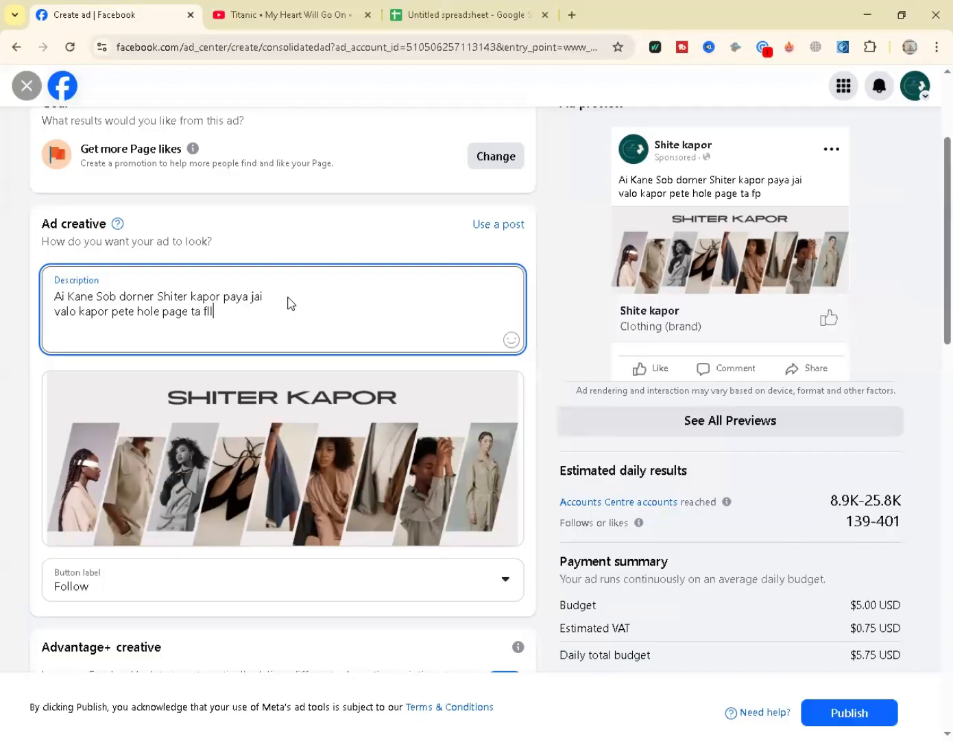
pyautogui.write('owe')
pyautogui.click(213, 314)
pyautogui.press('BackSpace')
pyautogui.press('BackSpace')
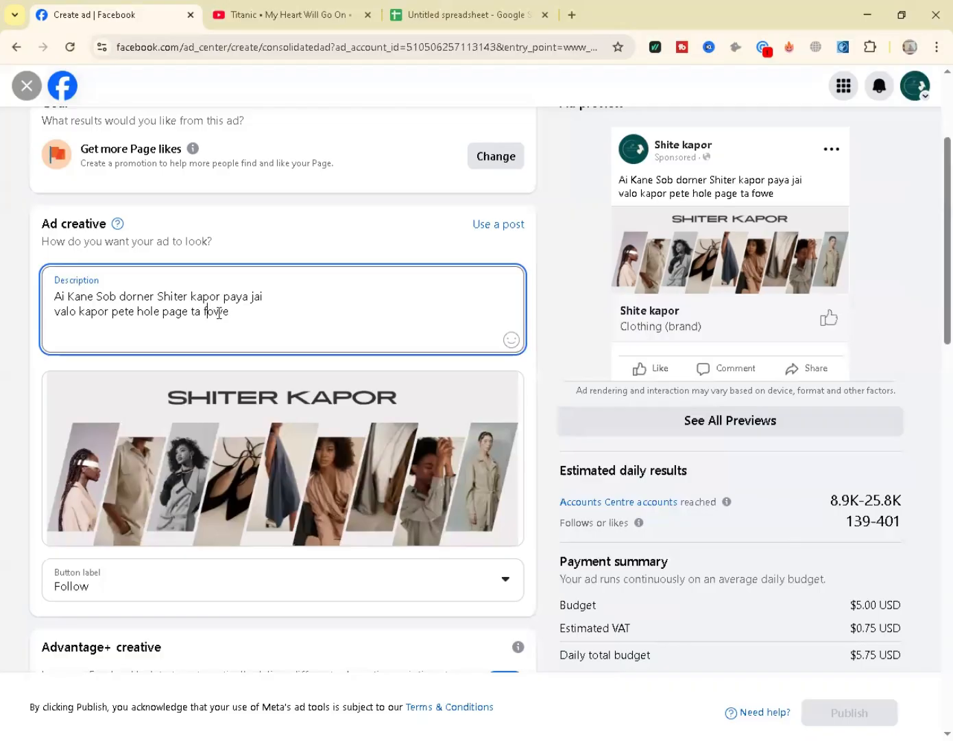
pyautogui.click(220, 313)
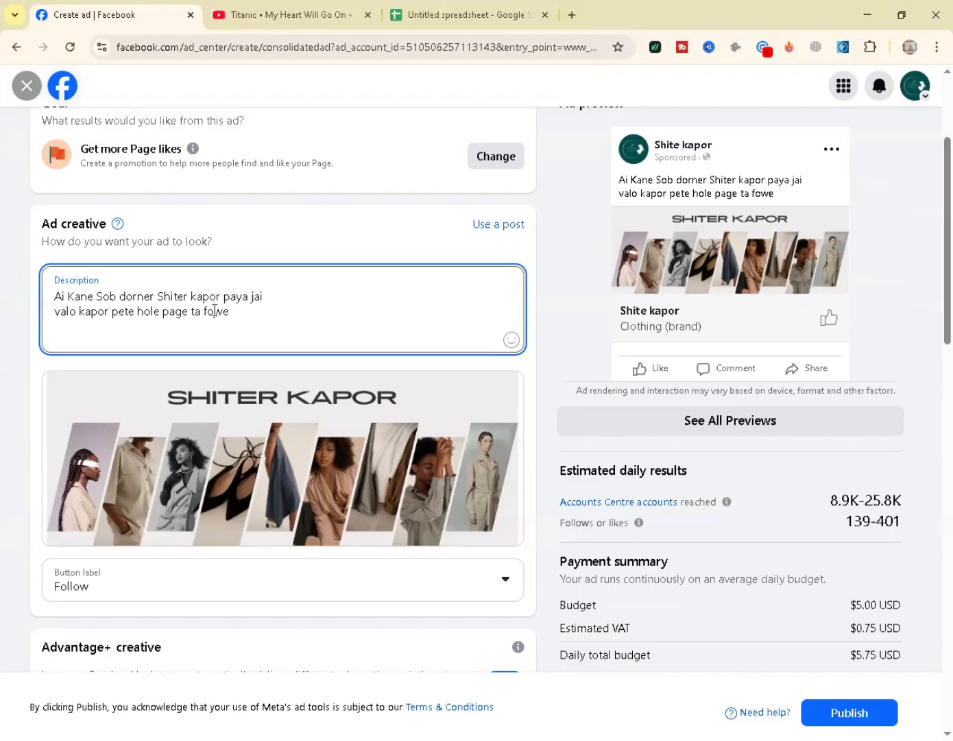
pyautogui.write('ll')
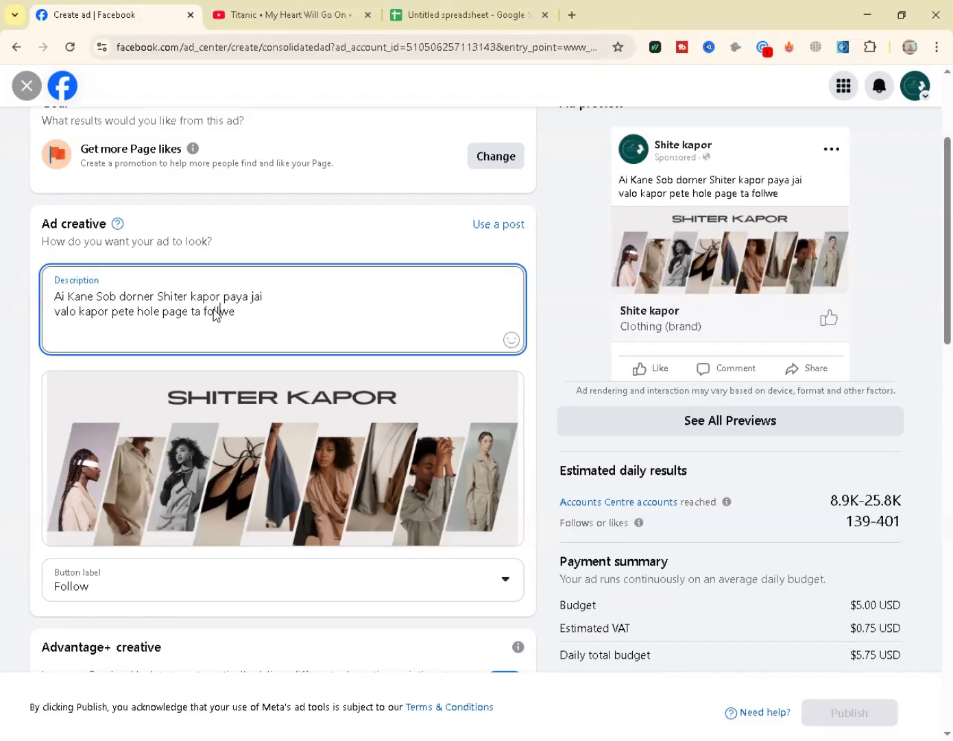
# Step: Retype the last word of the ad description's second line as "follw"
pyautogui.click(236, 313)
pyautogui.press('BackSpace')
pyautogui.press('BackSpace')
pyautogui.press('BackSpace')
pyautogui.press('BackSpace')
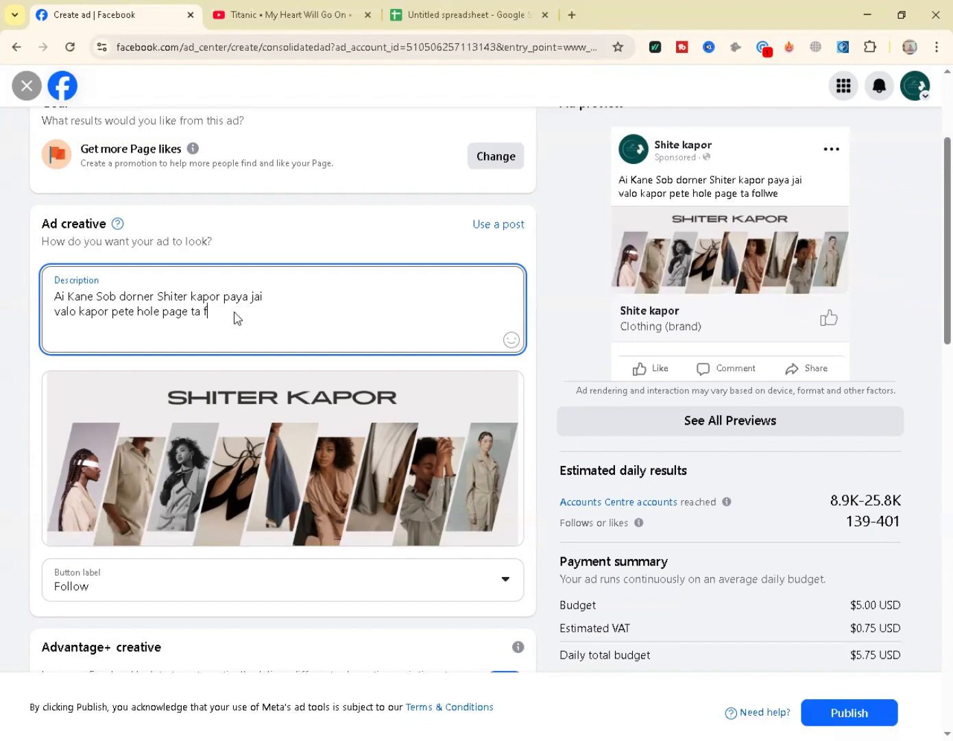
pyautogui.write('llow')
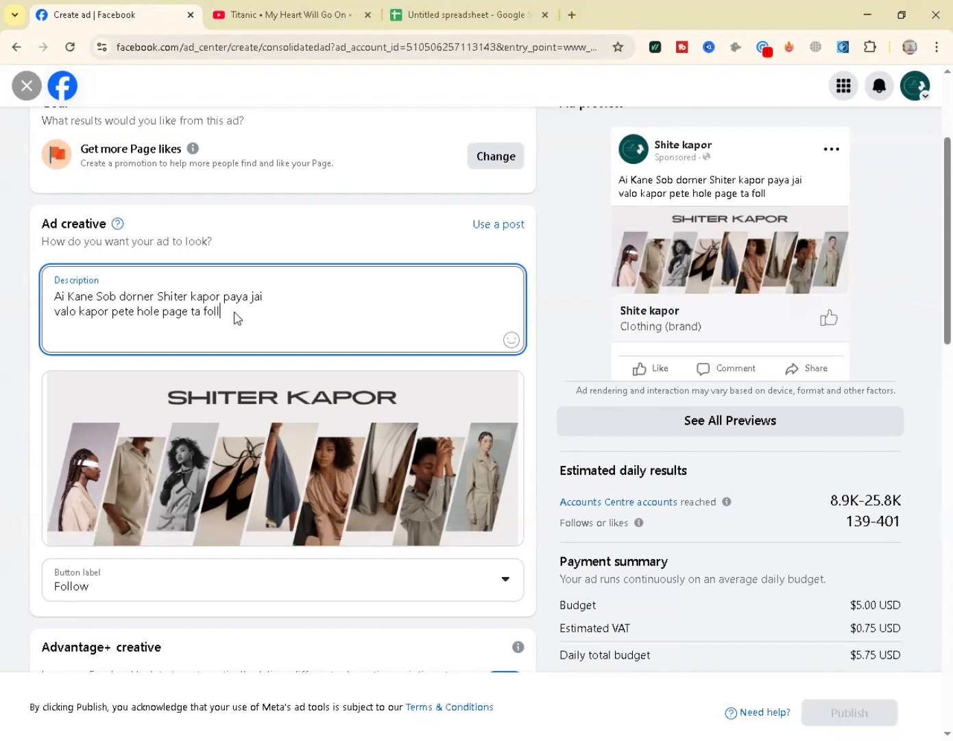
pyautogui.press('BackSpace')
pyautogui.press('BackSpace')
pyautogui.write('w ')
# Step: Finish the description's second line with the words "dia pase taken"
pyautogui.write('o')
pyautogui.write('ia pa')
pyautogui.write('se ')
pyautogui.write('tak')
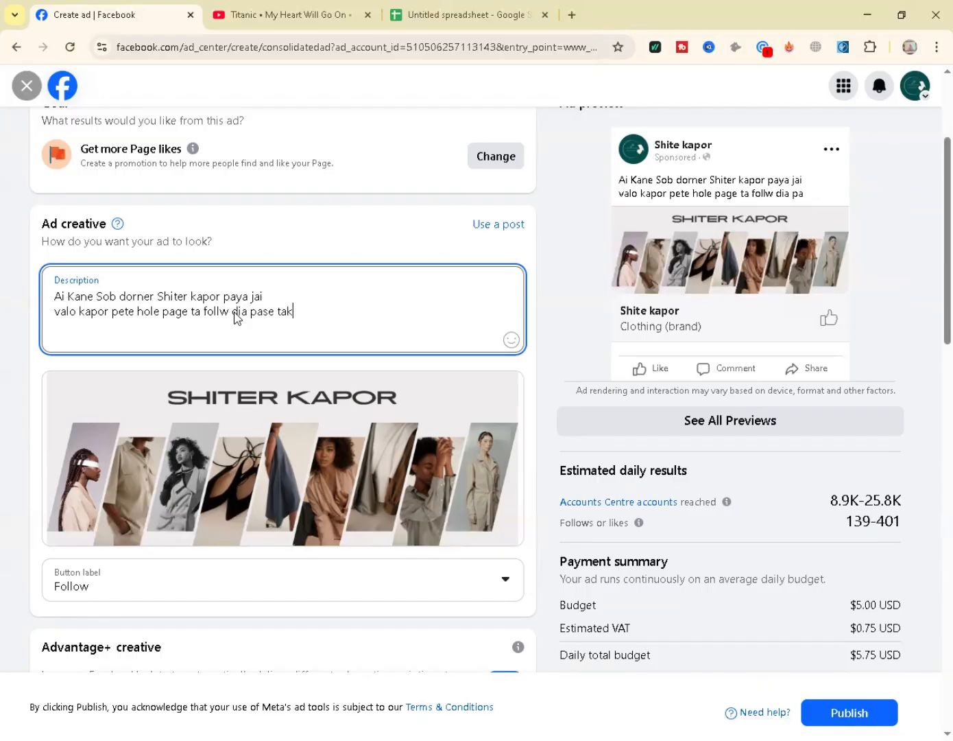
pyautogui.write('en')
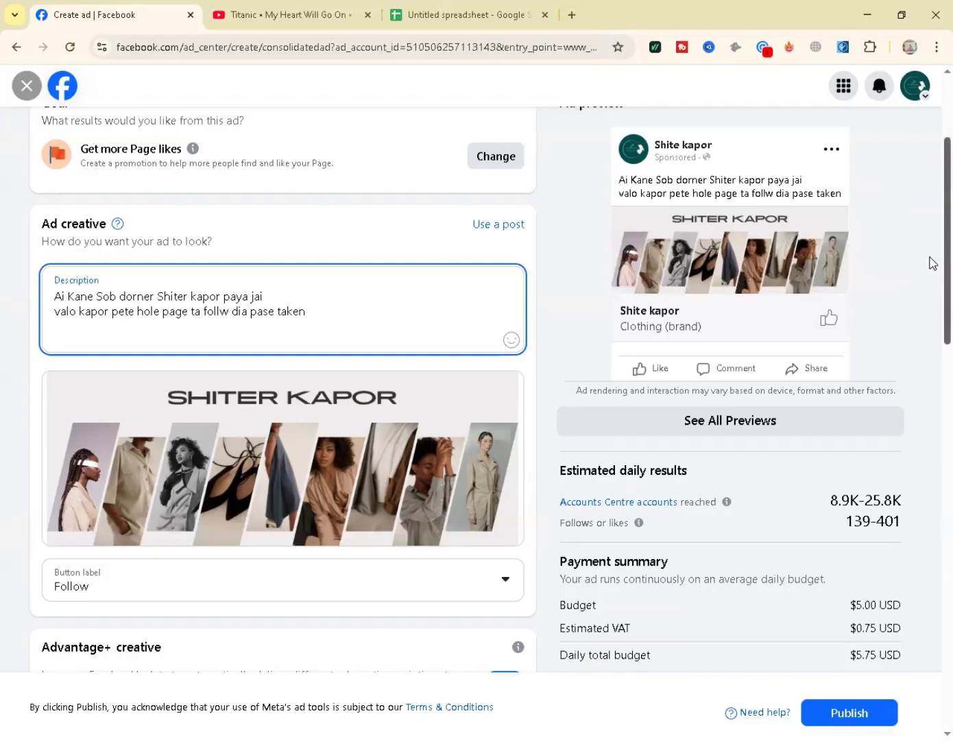
# Step: Correct "follw" to "follow" in the description's second line and check the ad preview with its Follow button
pyautogui.scroll(2, 930, 267)
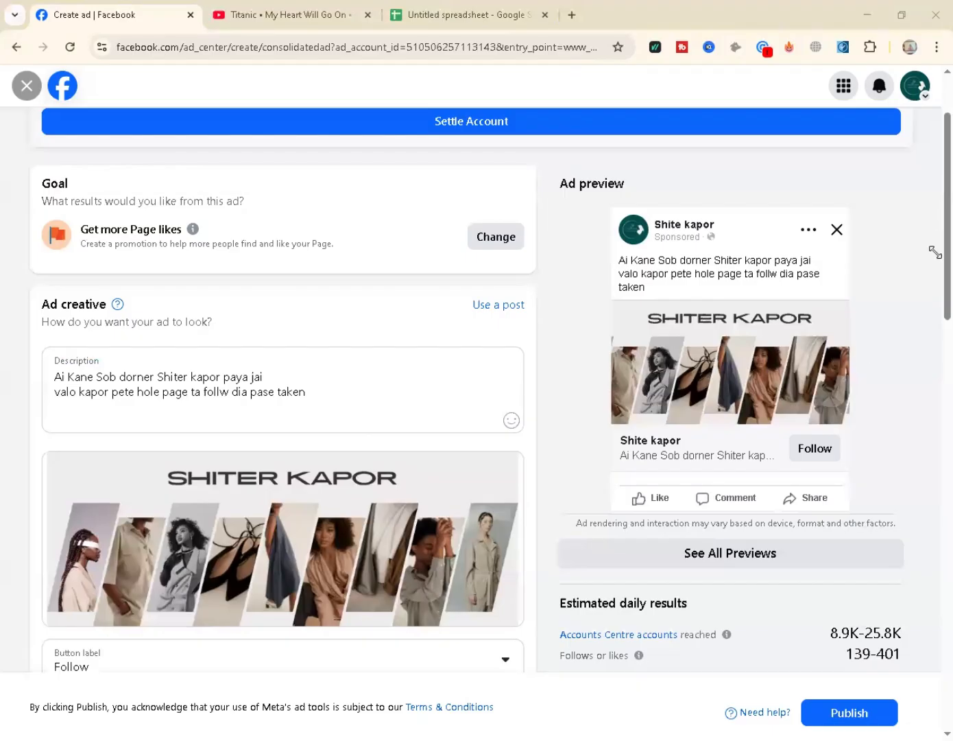
pyautogui.scroll(-2, 766, 262)
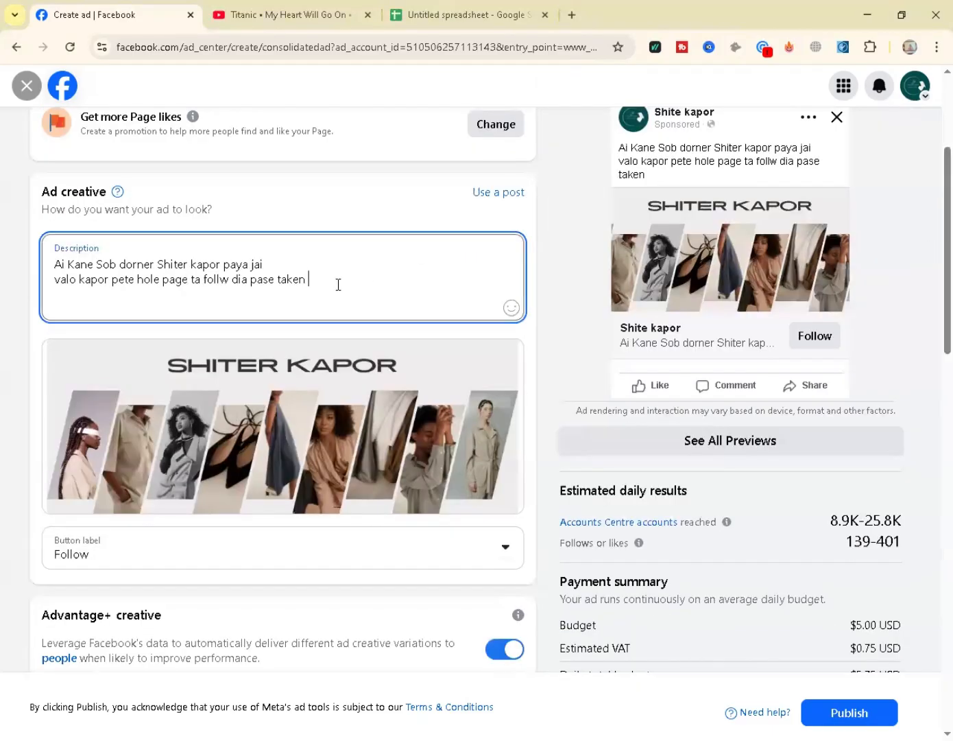
pyautogui.click(219, 279)
pyautogui.write('o')
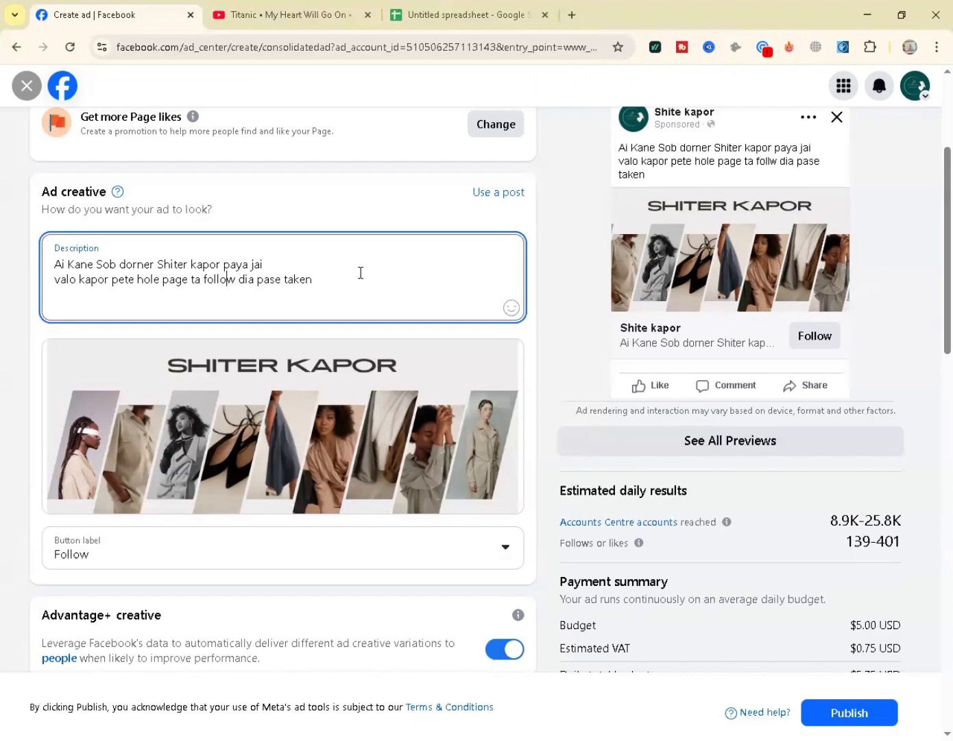
pyautogui.click(375, 278)
pyautogui.scroll(2, 932, 227)
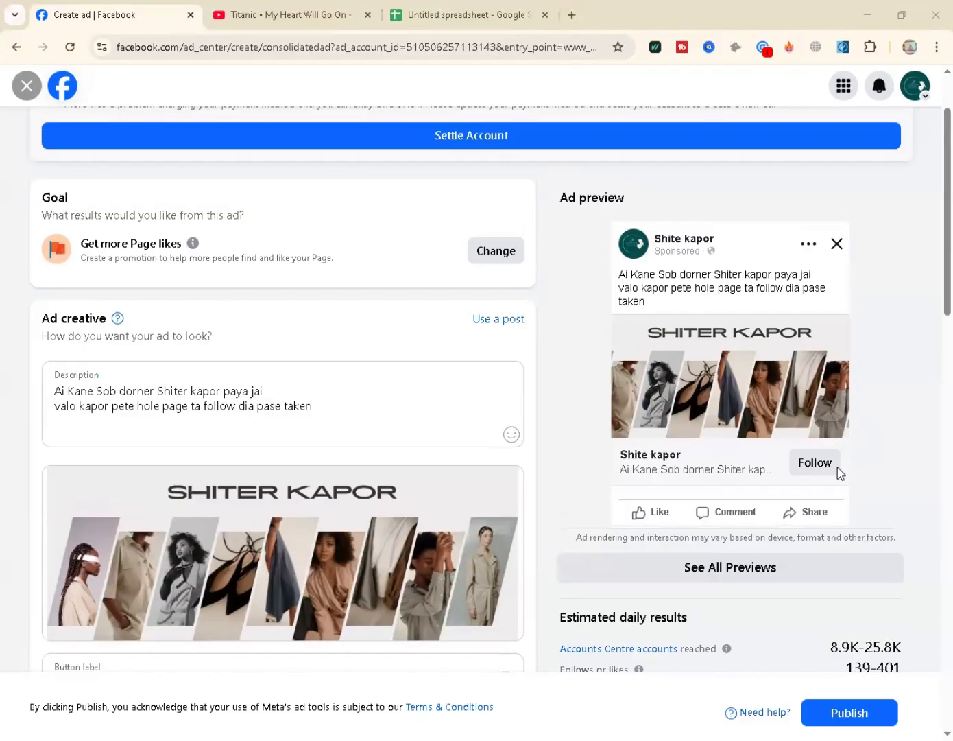
pyautogui.click(807, 470)
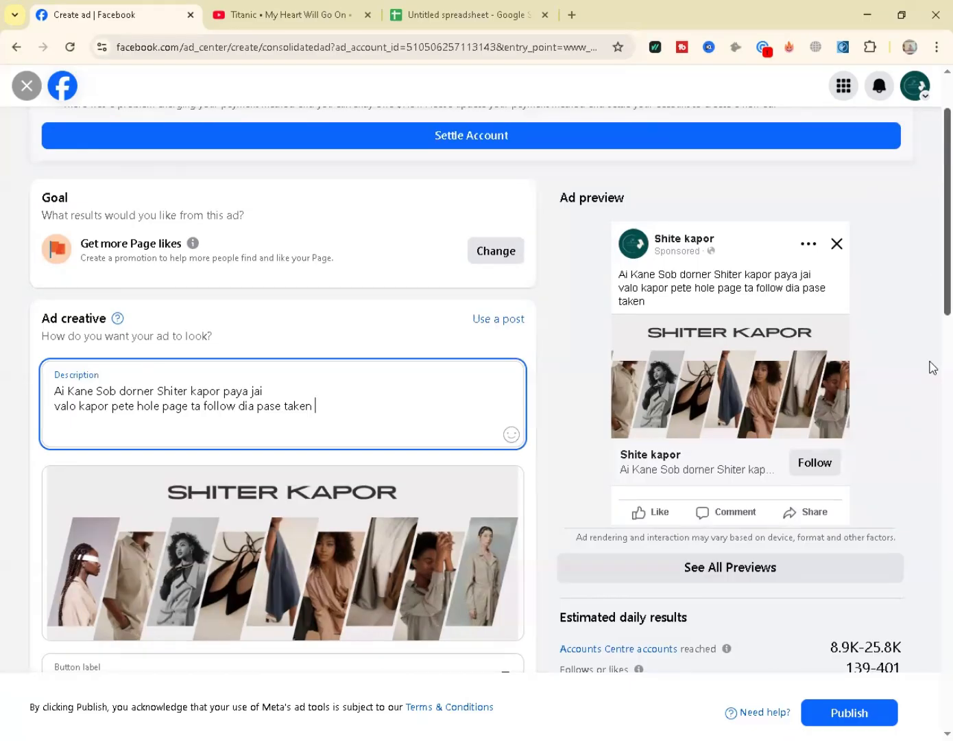
# Step: Switch off Advantage+ creative for the ad
pyautogui.scroll(-2, 407, 355)
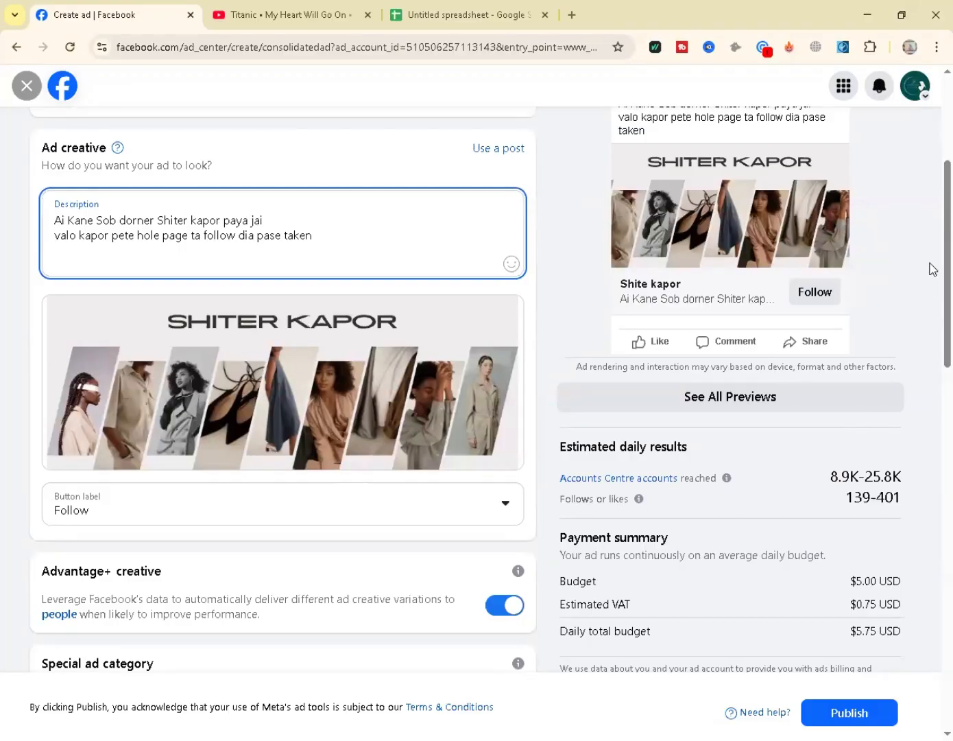
pyautogui.scroll(-3, 932, 301)
pyautogui.scroll(2, 932, 282)
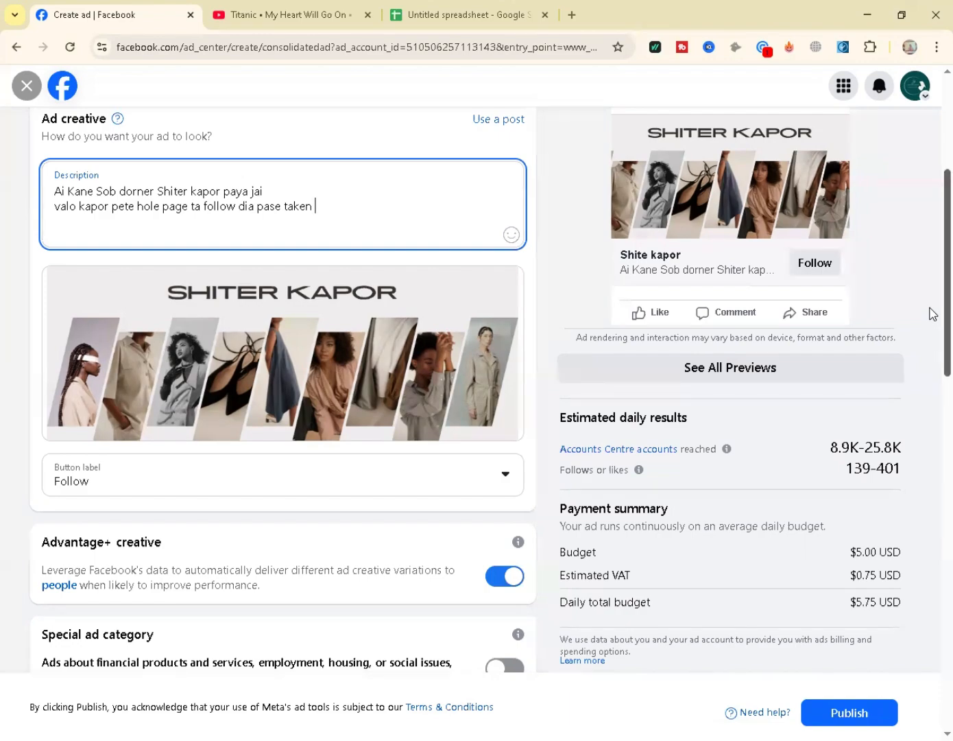
pyautogui.scroll(1, 510, 158)
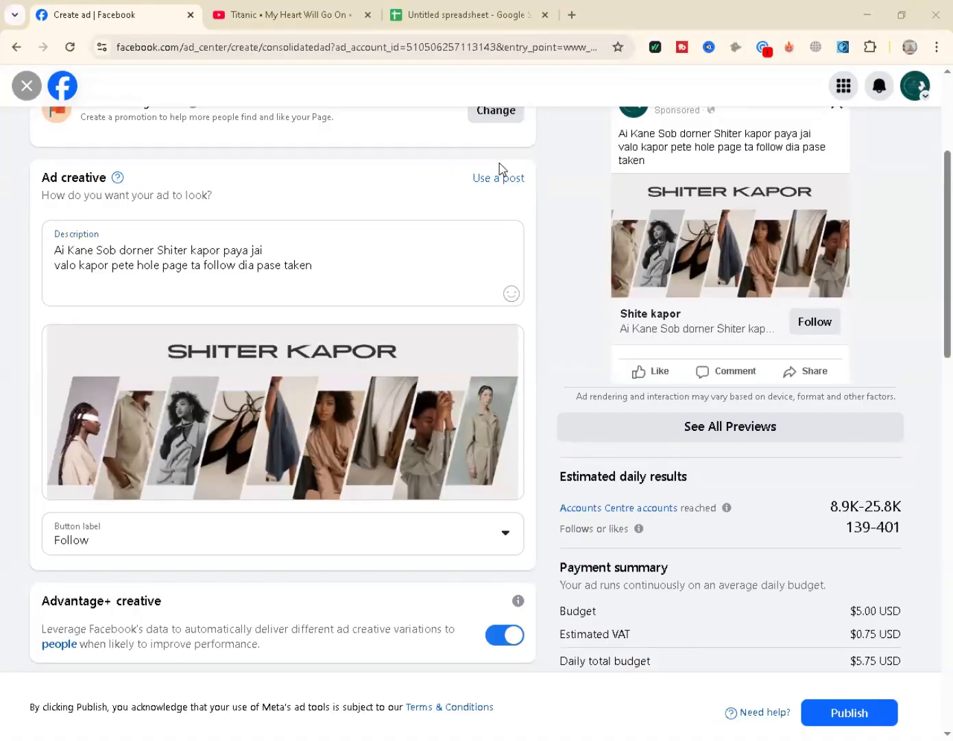
pyautogui.click(934, 282)
pyautogui.scroll(-2, 934, 313)
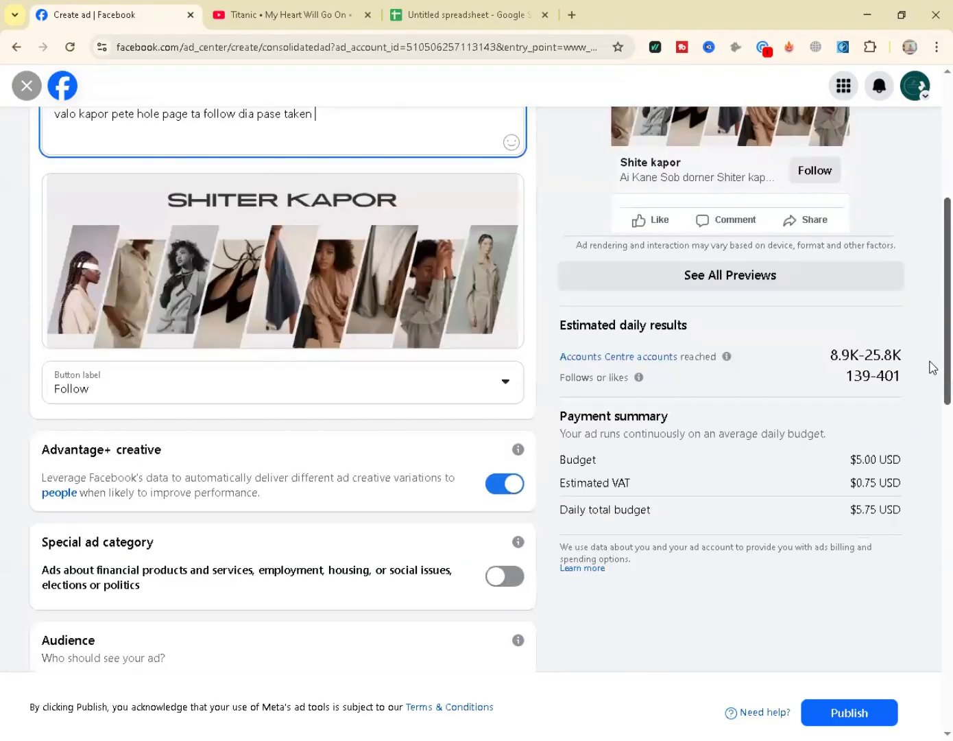
pyautogui.scroll(-3, 933, 364)
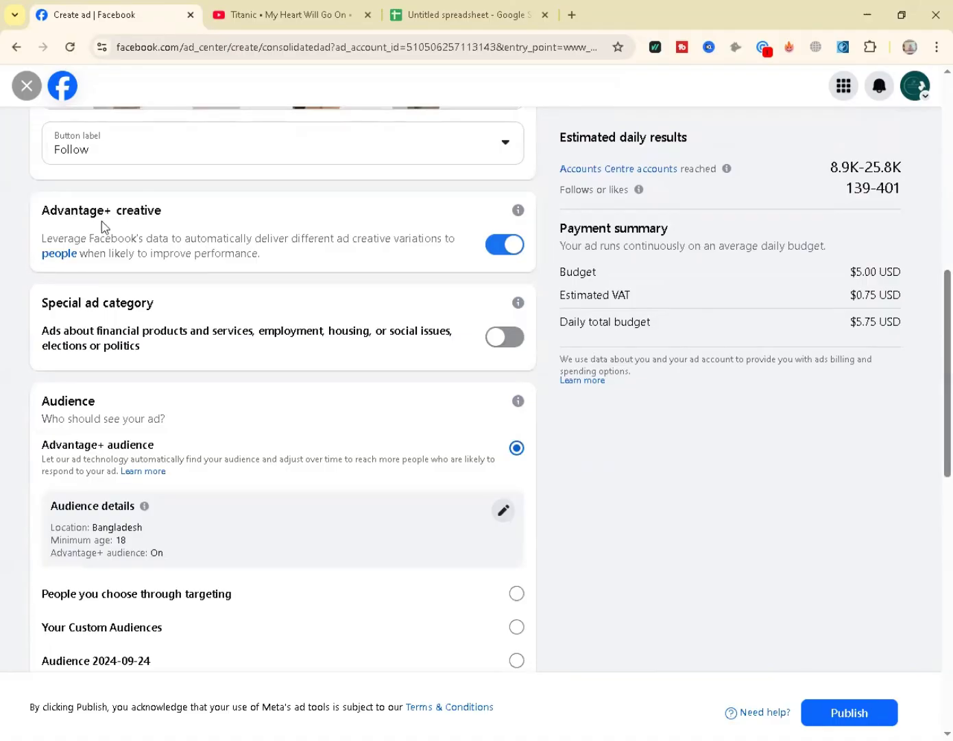
pyautogui.click(515, 258)
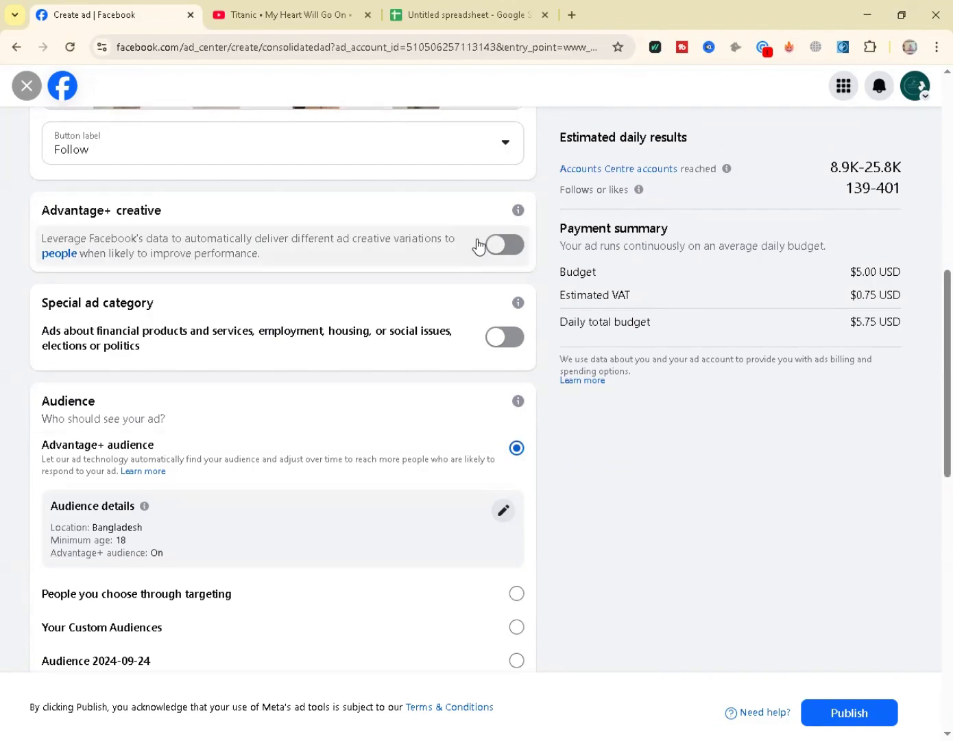
pyautogui.click(496, 248)
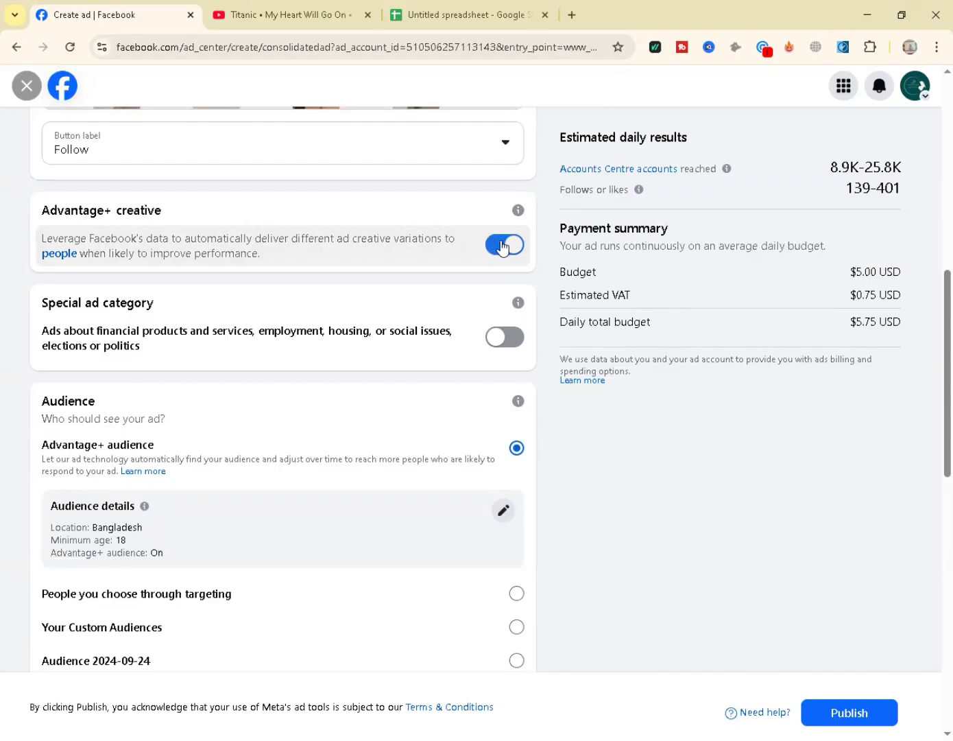
pyautogui.click(502, 247)
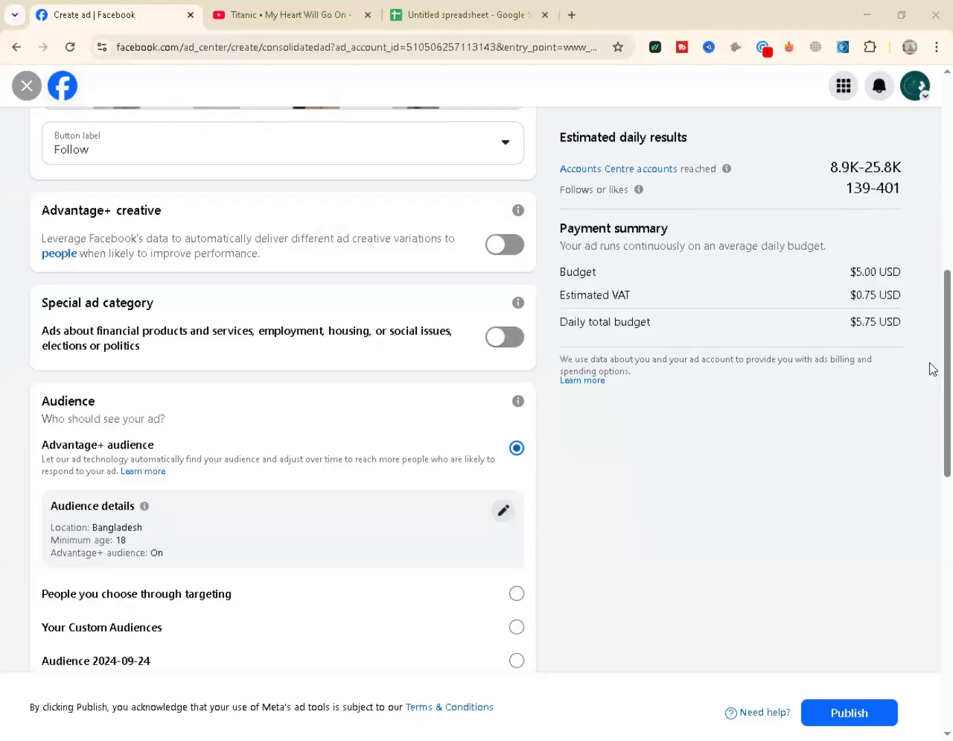
# Step: Switch on the special ad category and select Social issues, elections or politics together with Housing
pyautogui.click(508, 338)
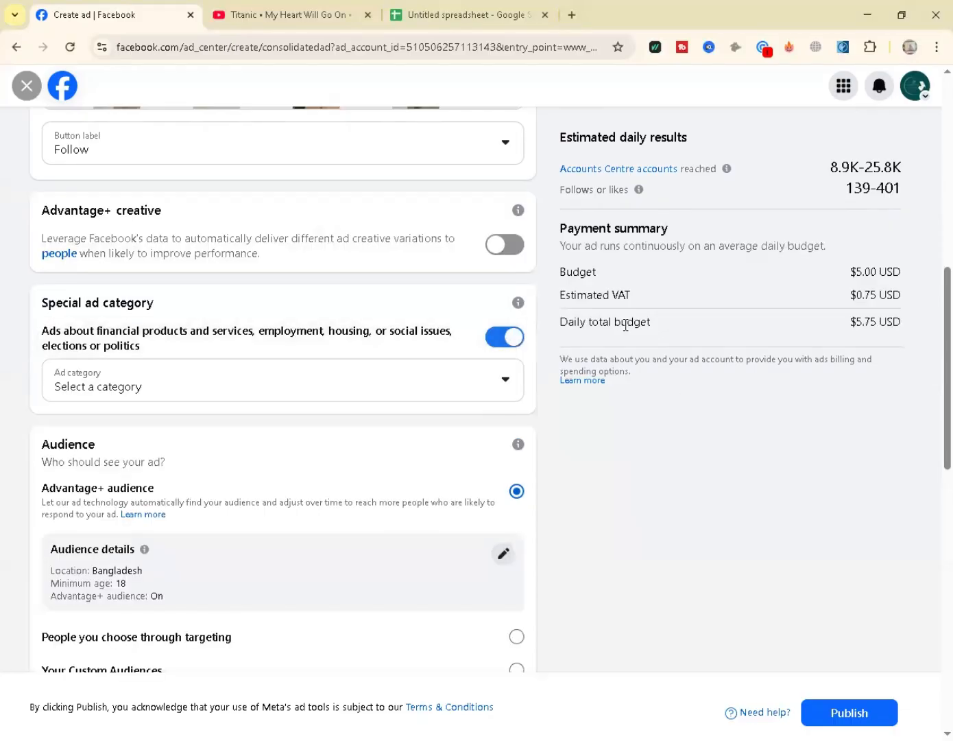
pyautogui.scroll(-4, 930, 372)
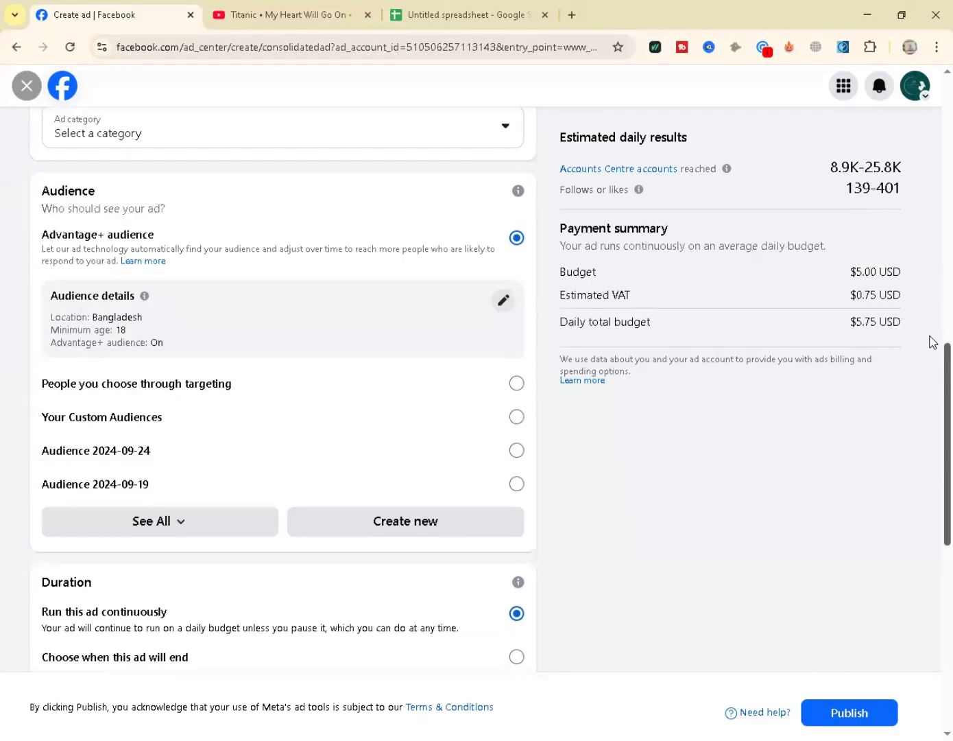
pyautogui.scroll(2, 933, 343)
pyautogui.click(507, 227)
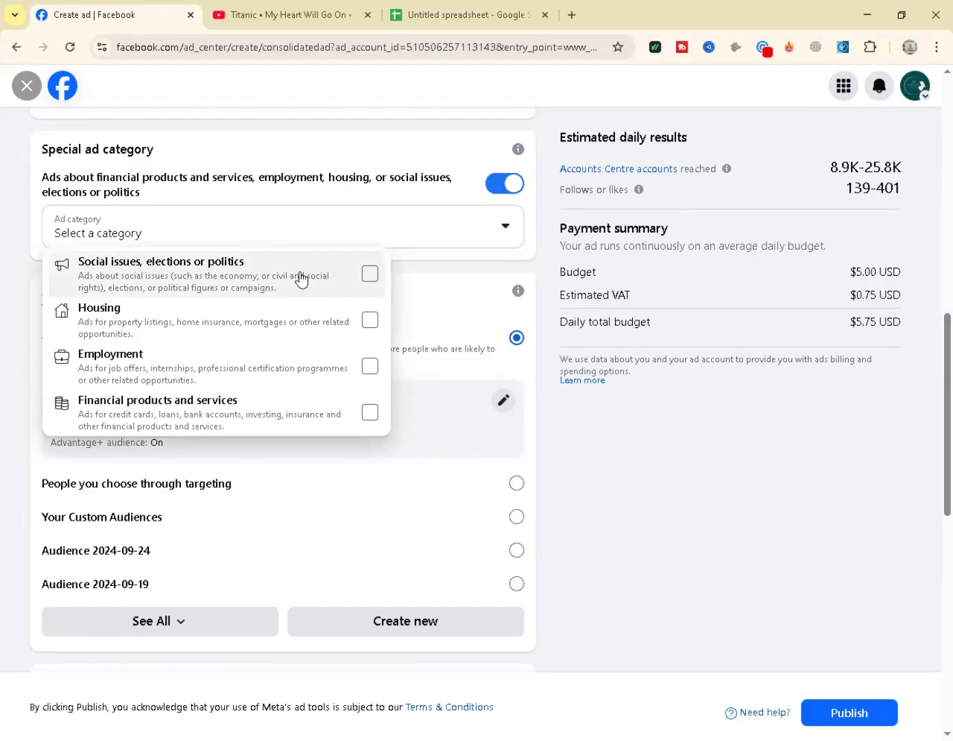
pyautogui.click(358, 276)
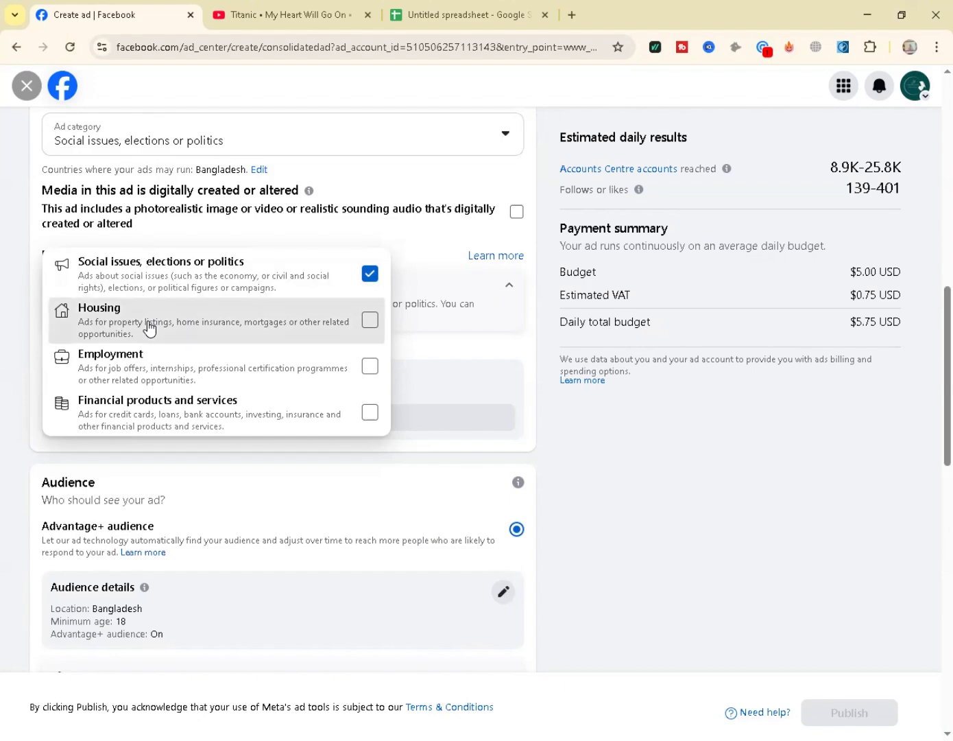
pyautogui.click(148, 329)
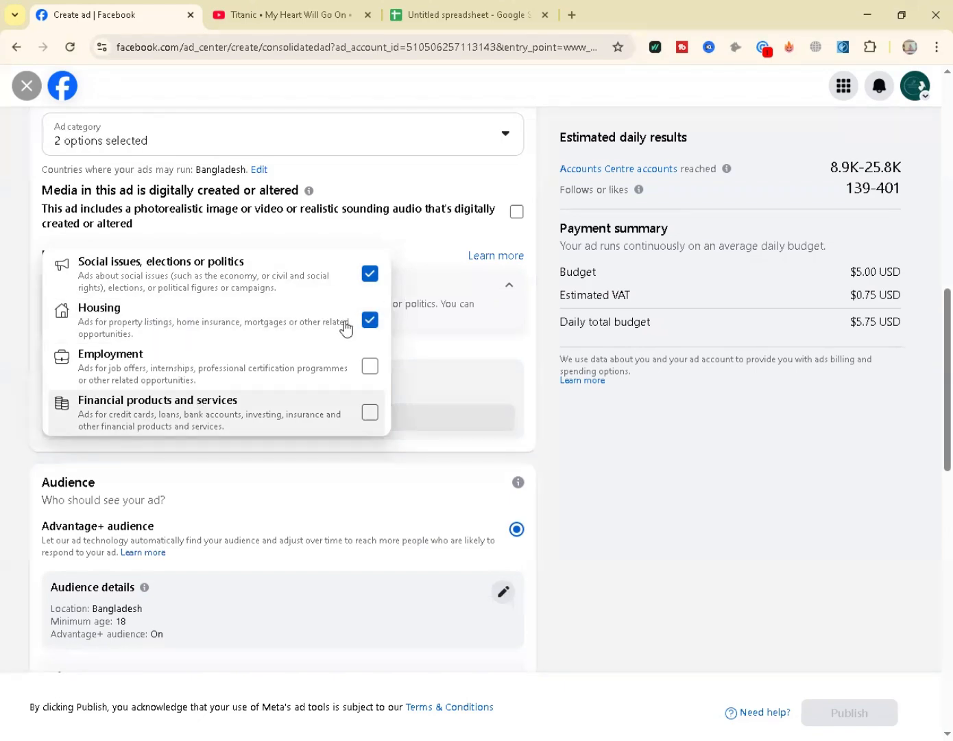
# Step: Clear the selected special ad categories and switch the special ad category off again
pyautogui.click(370, 273)
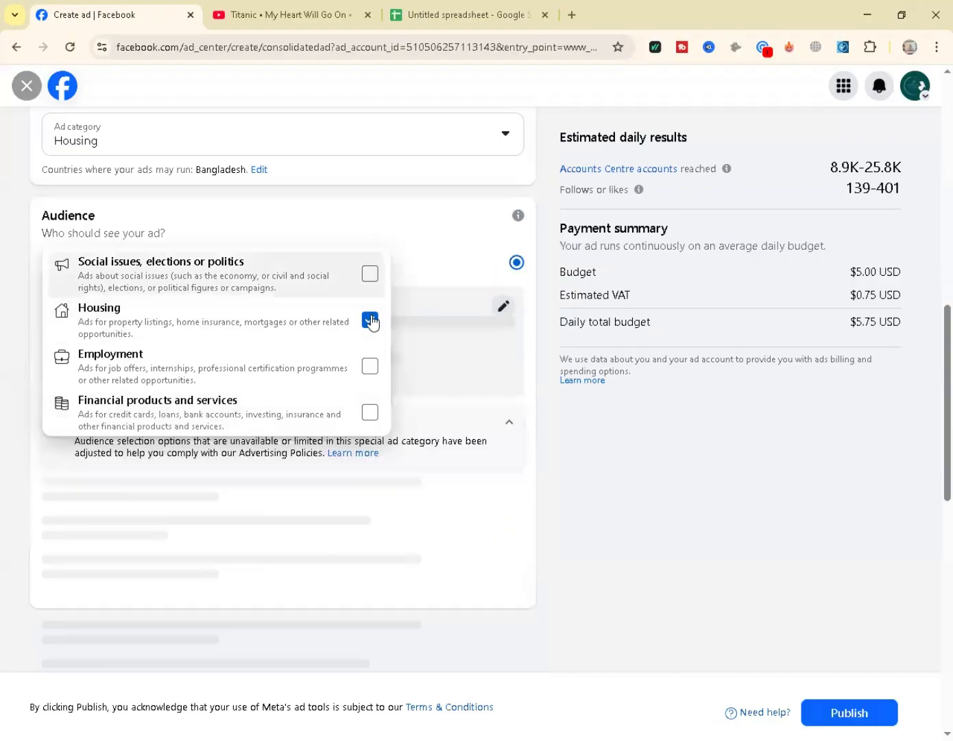
pyautogui.click(345, 274)
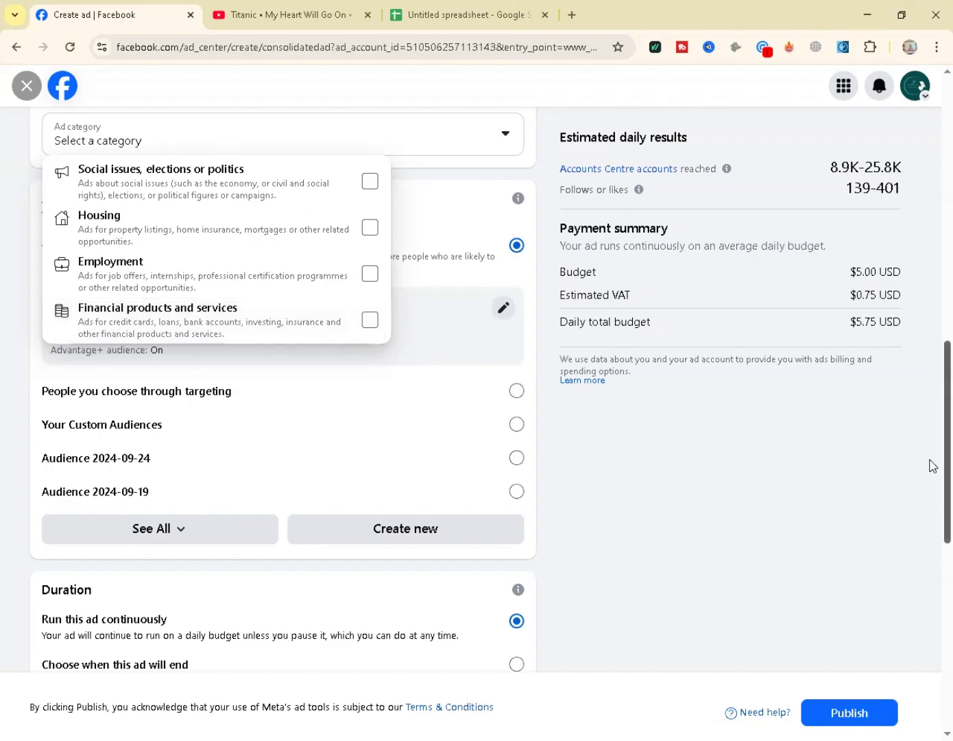
pyautogui.scroll(3, 933, 403)
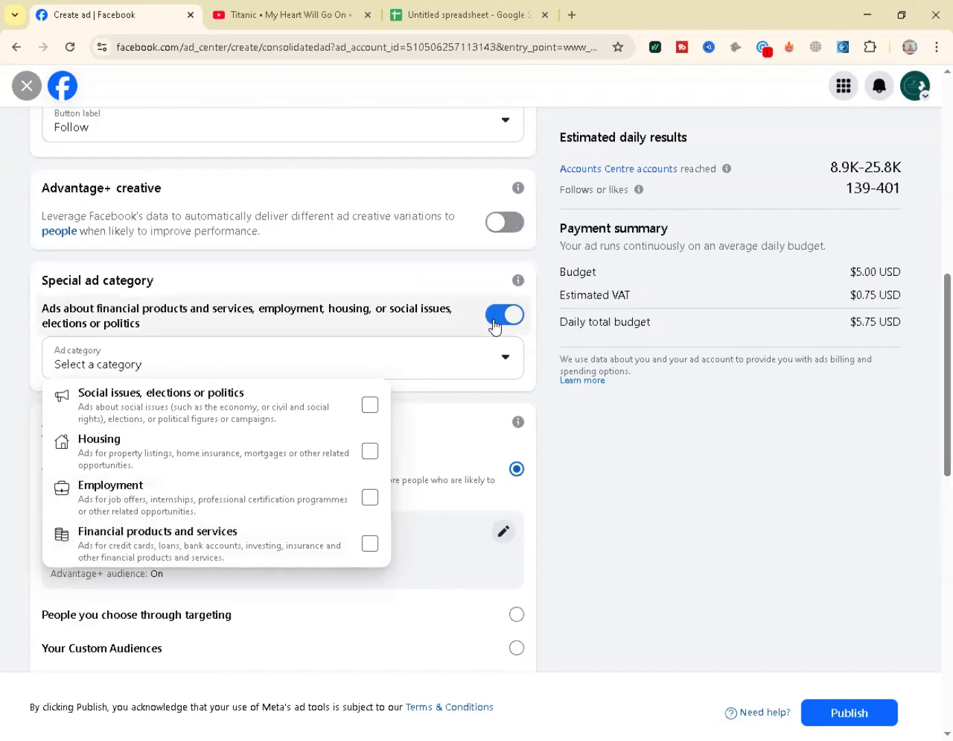
pyautogui.click(495, 328)
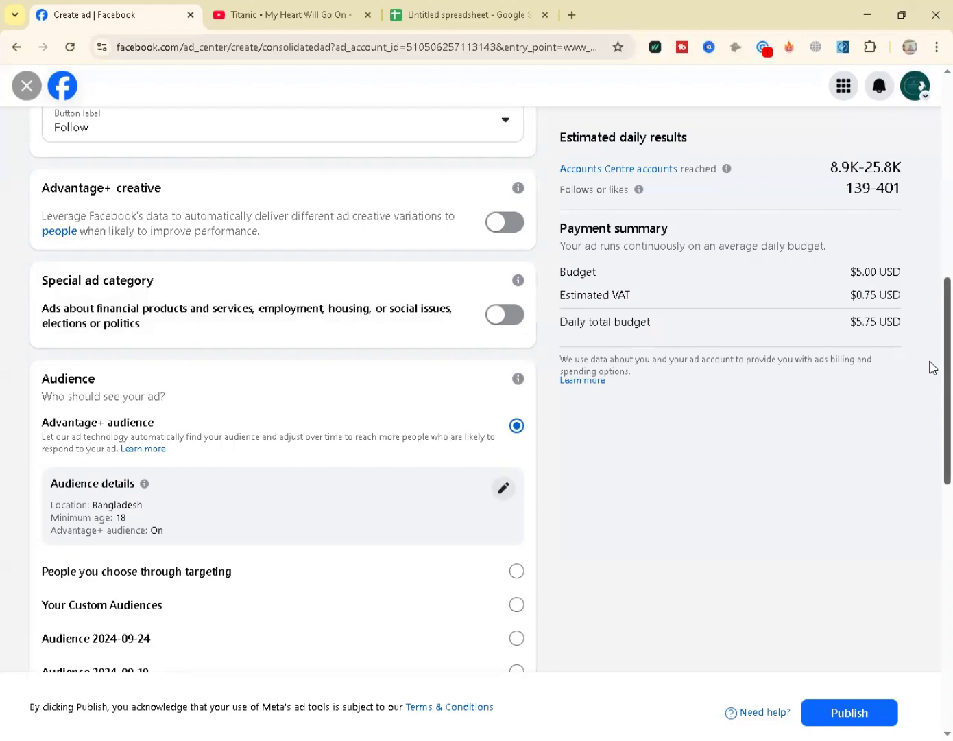
# Step: Open the Advantage+ audience details for editing and look over the gender, age, location and detailed targeting settings
pyautogui.scroll(-1, 472, 237)
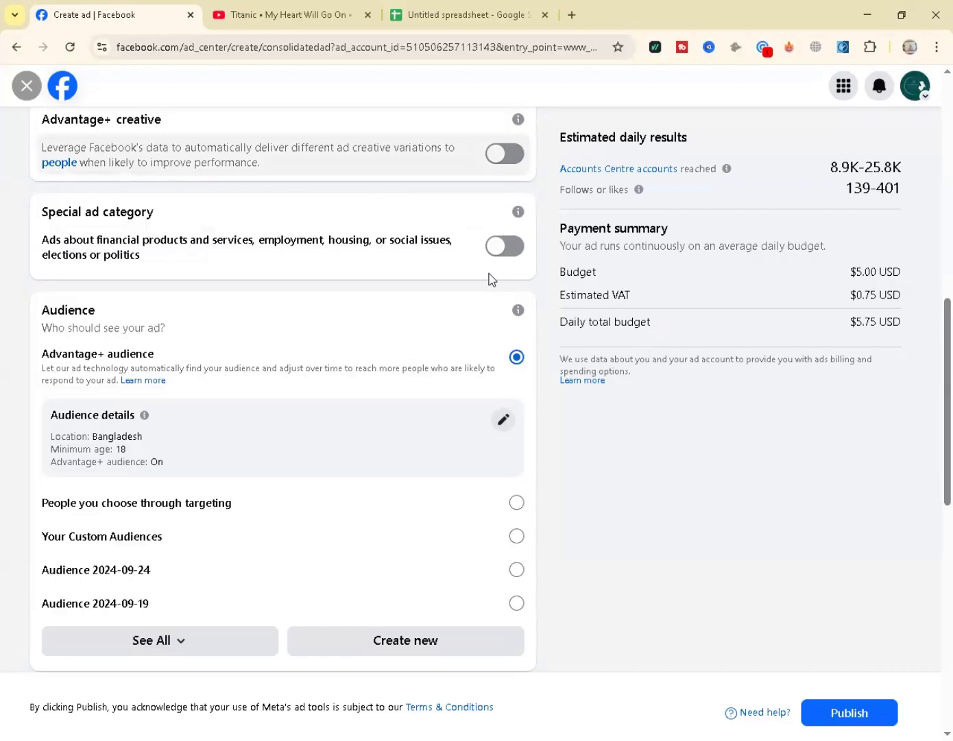
pyautogui.scroll(-2, 930, 335)
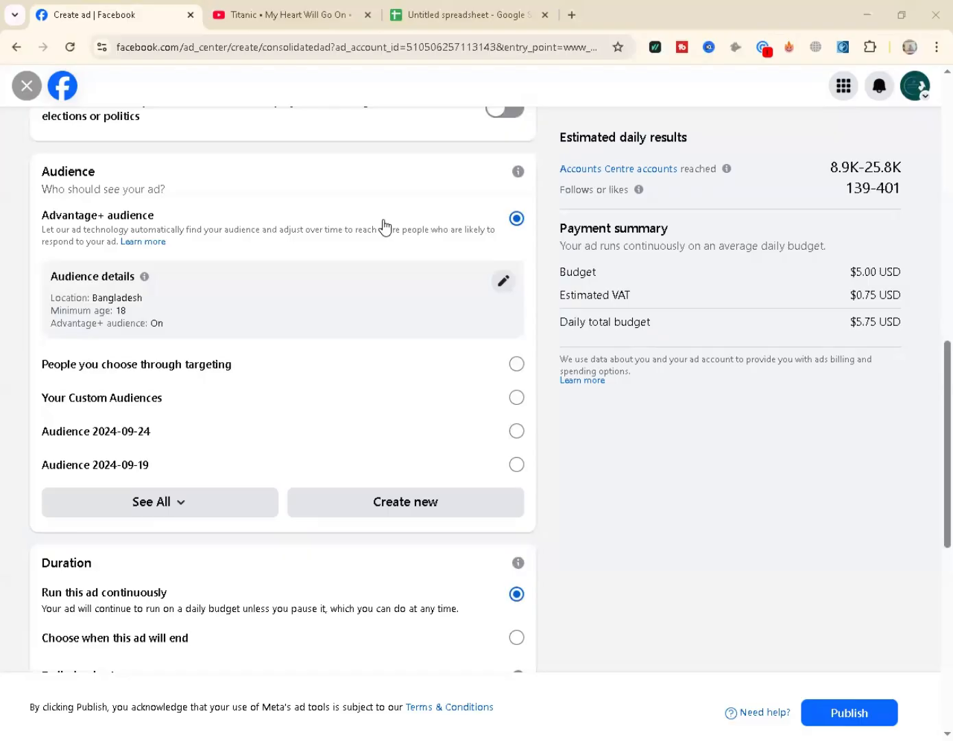
pyautogui.click(503, 282)
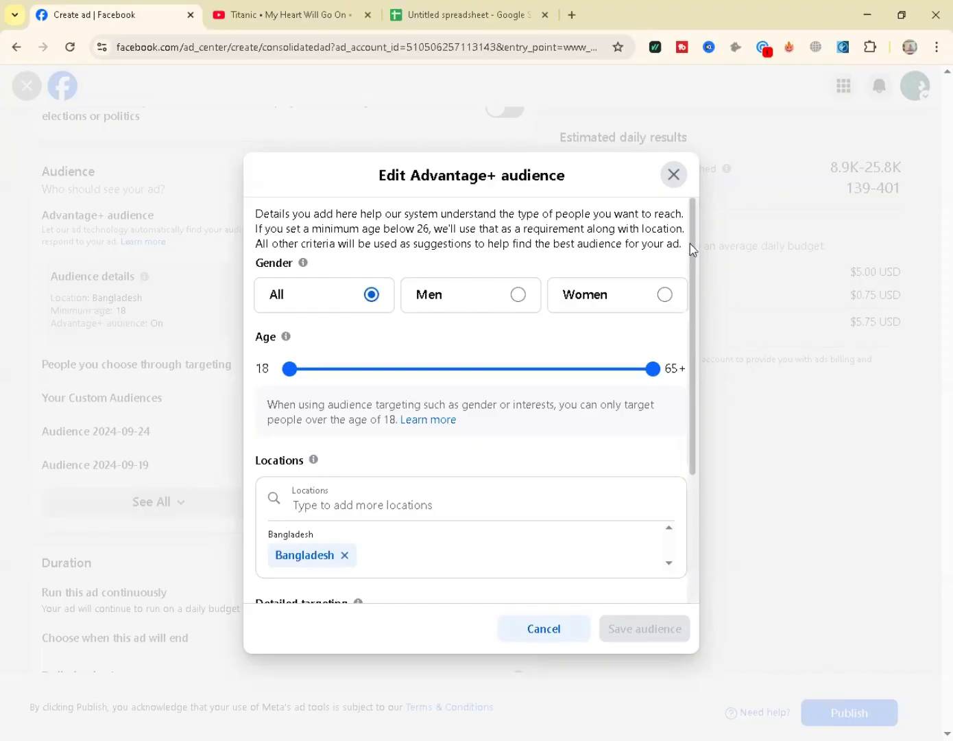
pyautogui.scroll(-2, 690, 244)
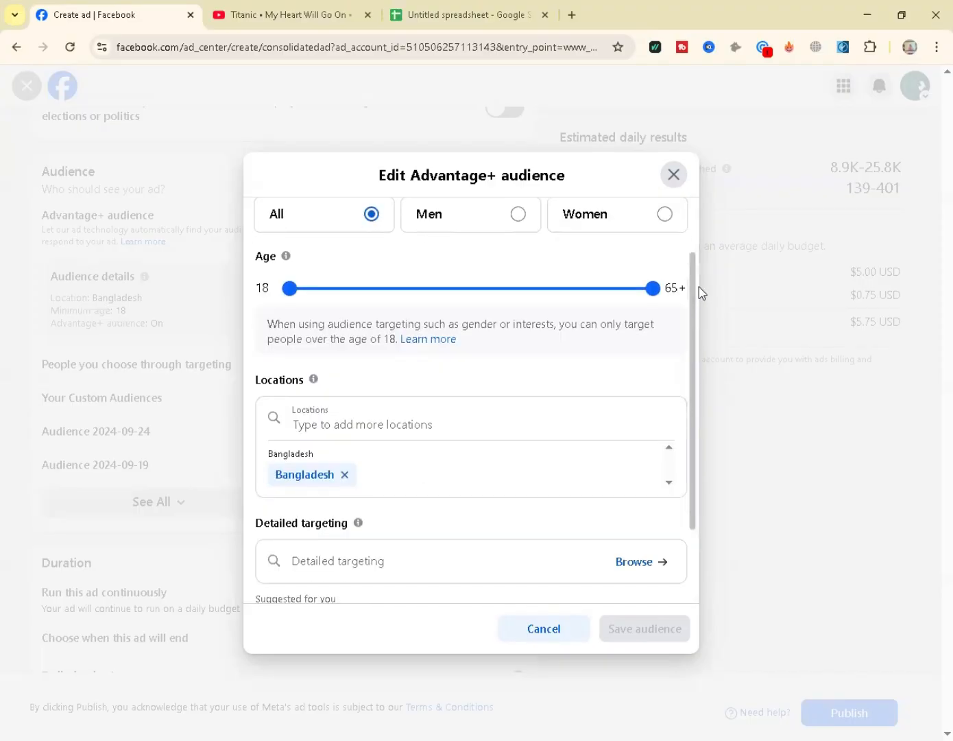
pyautogui.scroll(1, 699, 287)
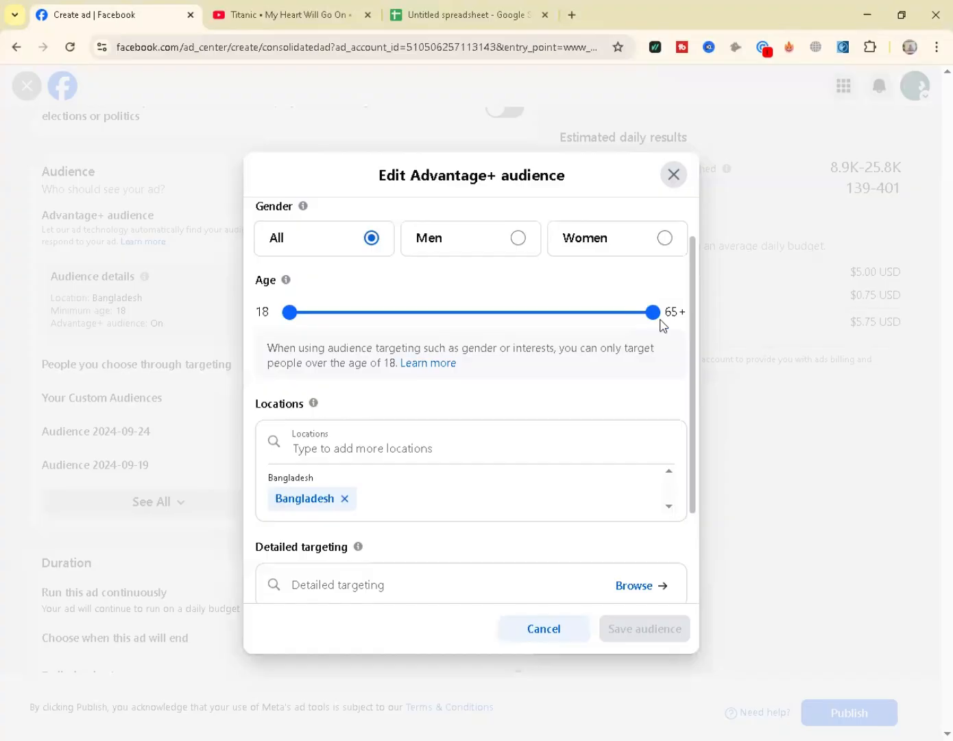
# Step: Try an upper age limit of 50 for the audience, and restore the range to 18 to 65+
pyautogui.moveTo(658, 319); pyautogui.dragTo(538, 328)
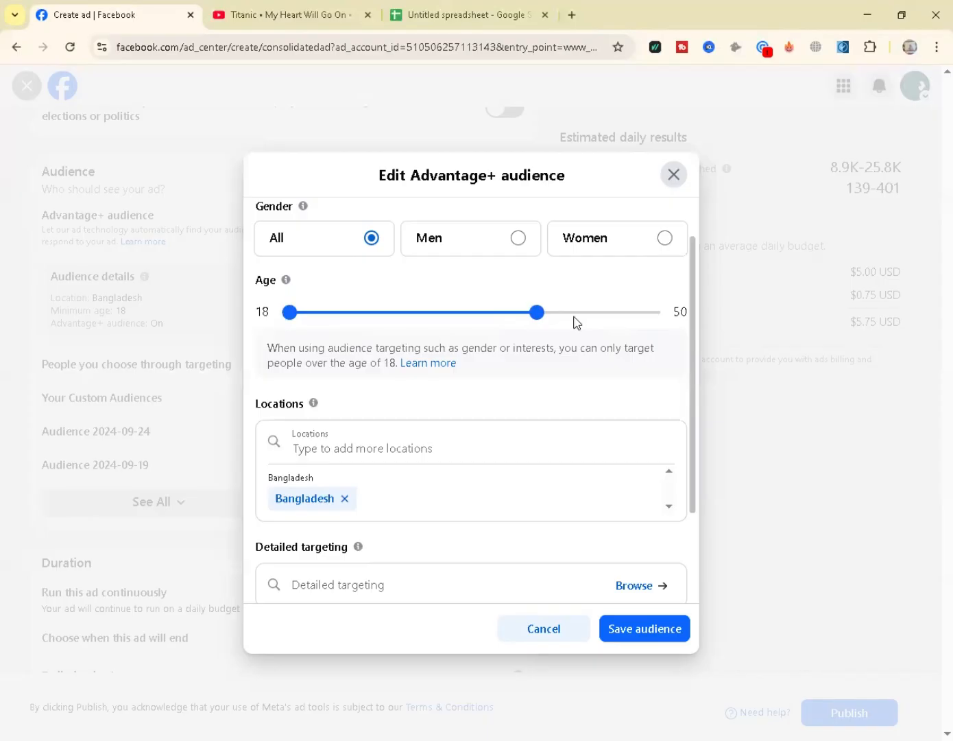
pyautogui.moveTo(508, 313); pyautogui.dragTo(556, 302)
pyautogui.moveTo(317, 321); pyautogui.dragTo(279, 325)
pyautogui.moveTo(548, 316); pyautogui.dragTo(679, 313)
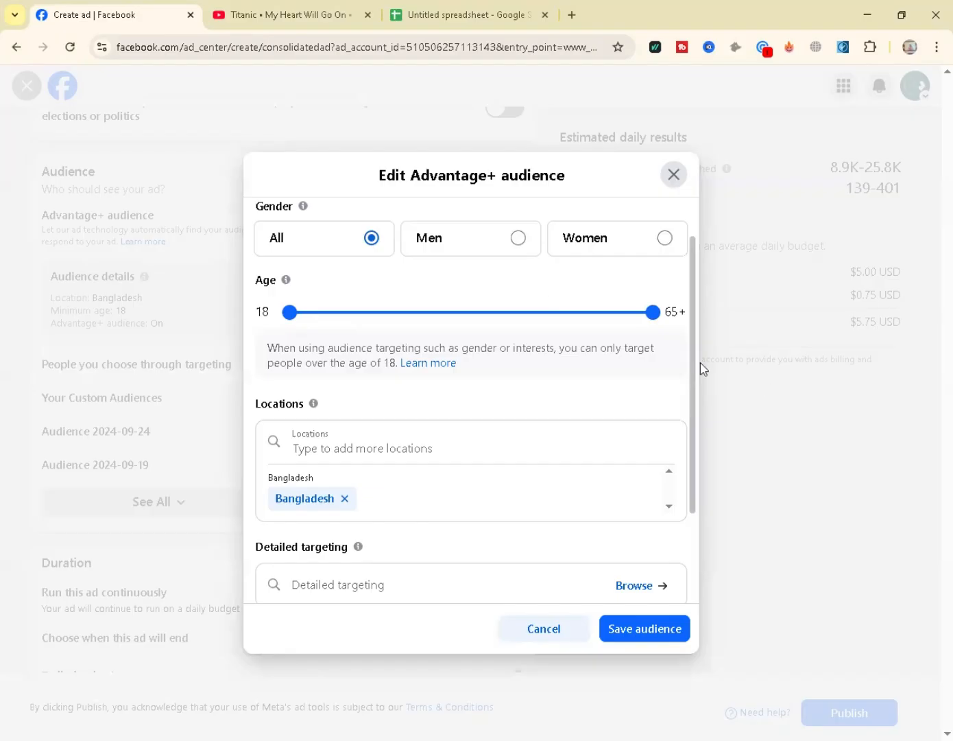
# Step: Open the audience's location map and remove Bangladesh from the selected locations
pyautogui.scroll(-1, 692, 371)
pyautogui.scroll(-2, 693, 455)
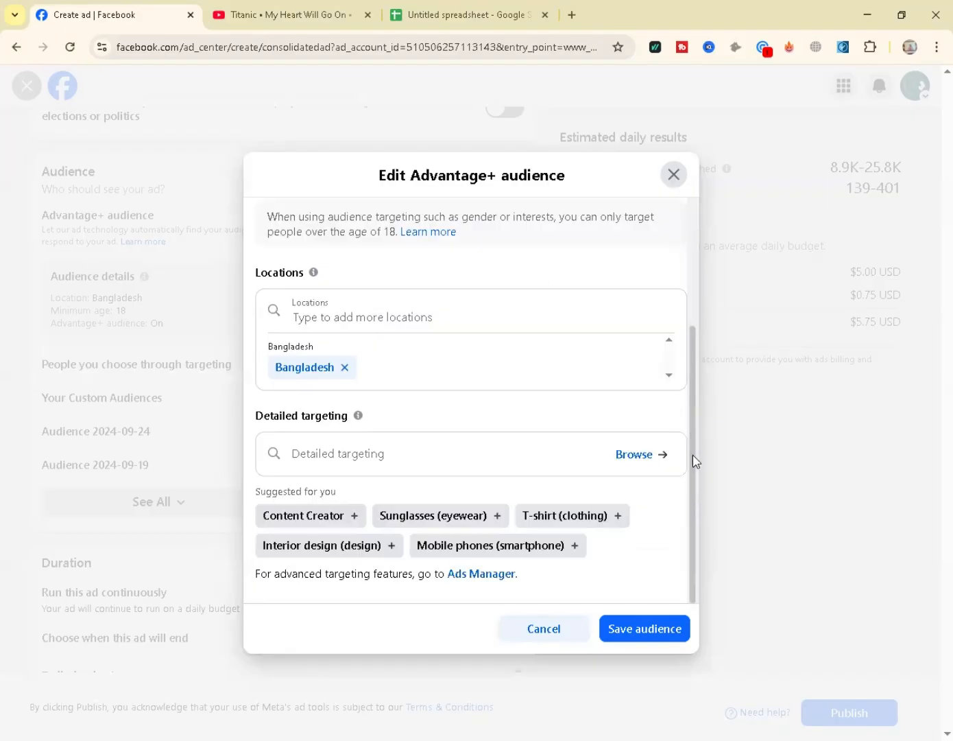
pyautogui.click(390, 311)
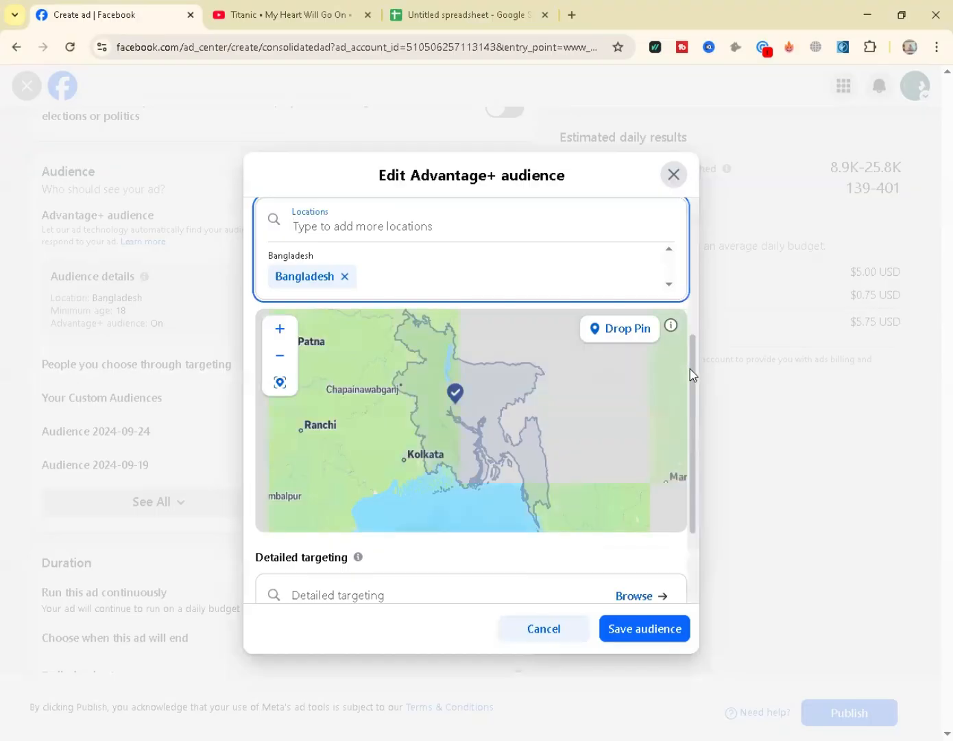
pyautogui.moveTo(691, 369)
pyautogui.mouseDown()
pyautogui.moveTo(695, 393)
pyautogui.moveTo(695, 375)
pyautogui.mouseUp()
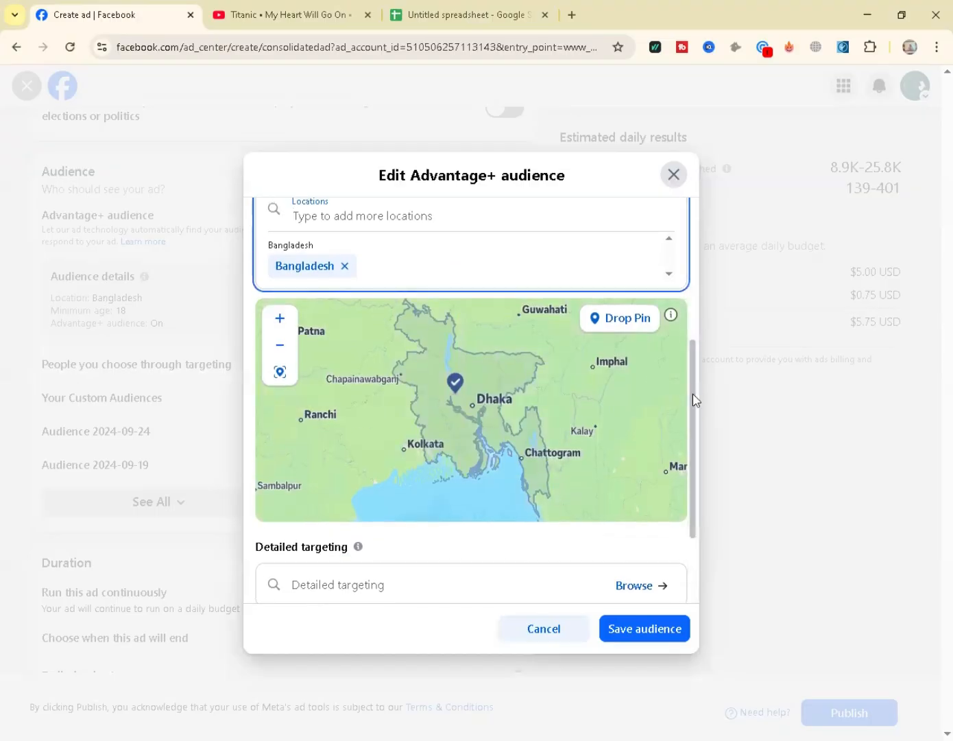
pyautogui.scroll(1, 693, 388)
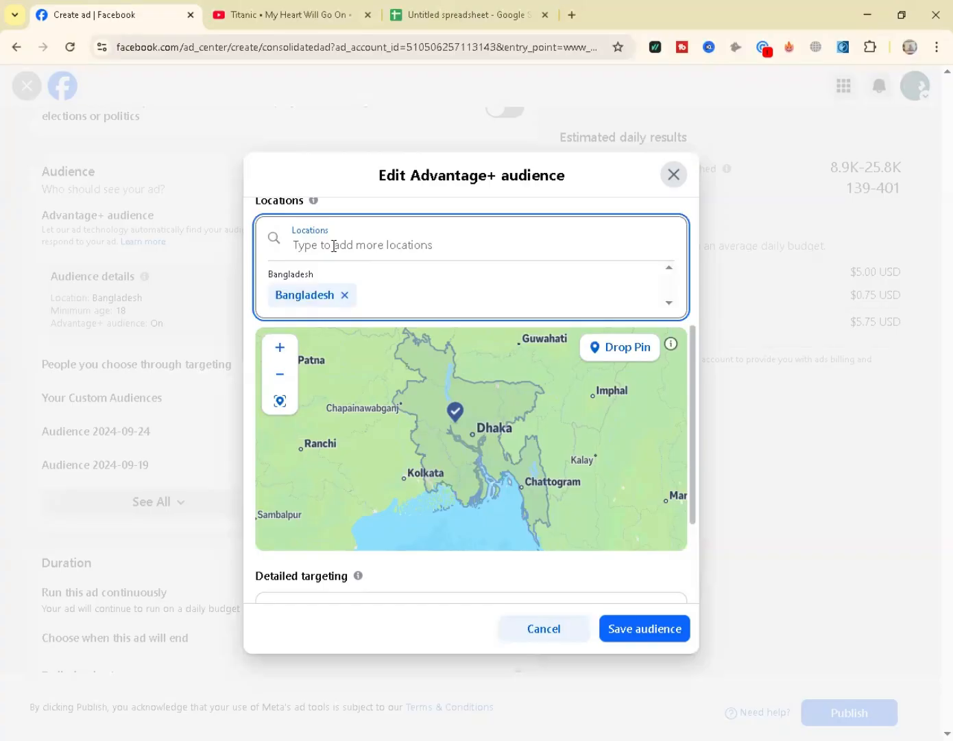
pyautogui.click(333, 245)
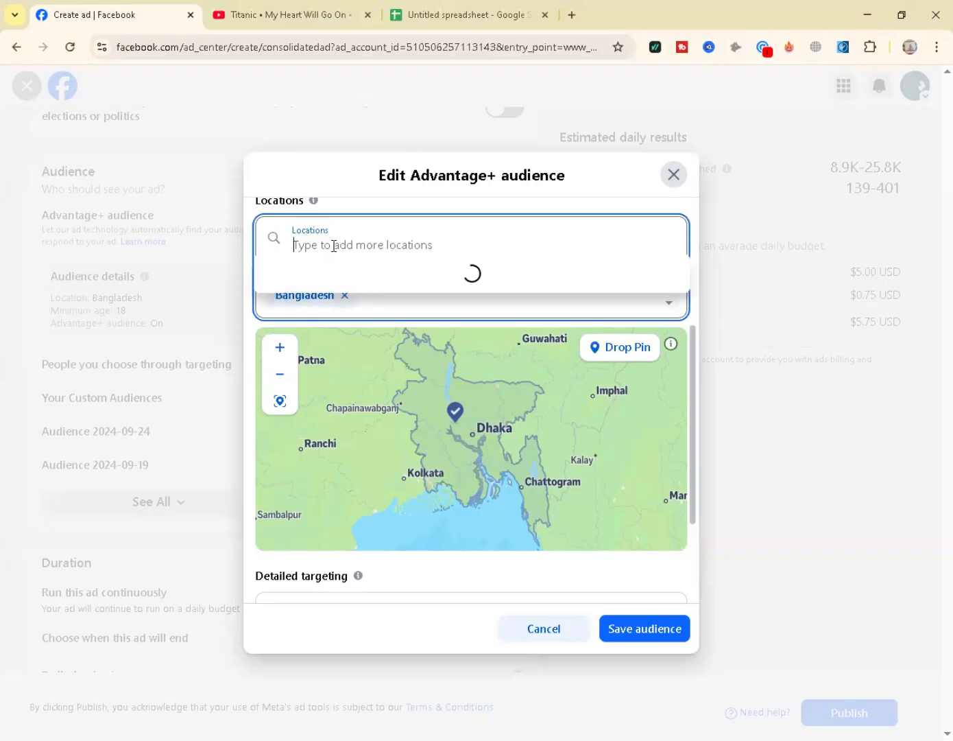
pyautogui.click(344, 296)
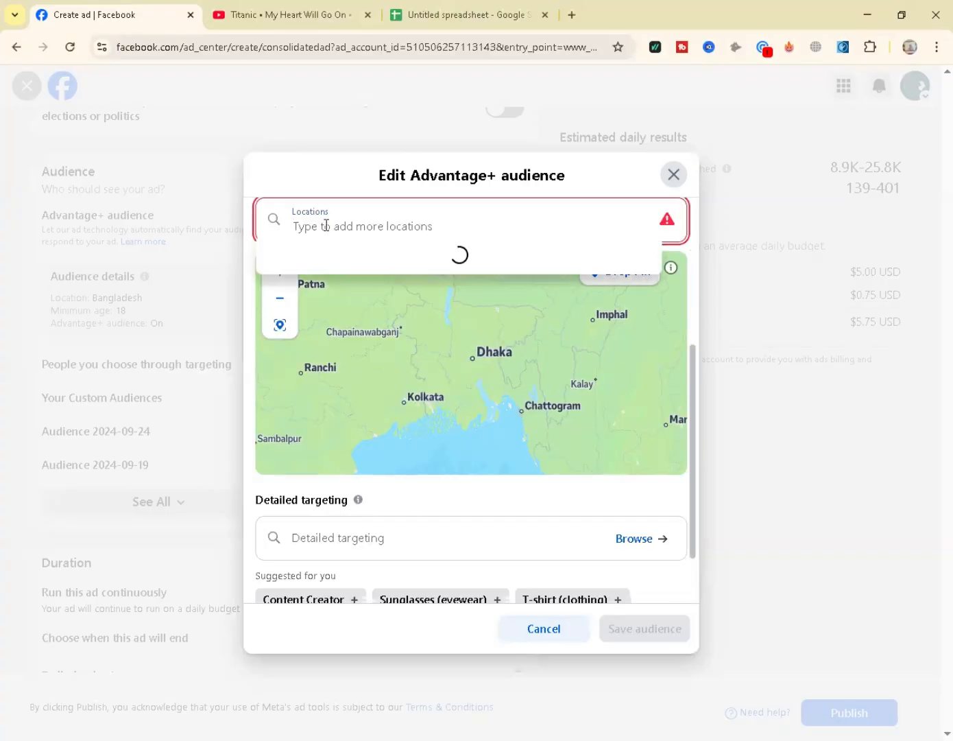
# Step: Search the audience locations for "Habi" and clear the search text
pyautogui.write('Ha')
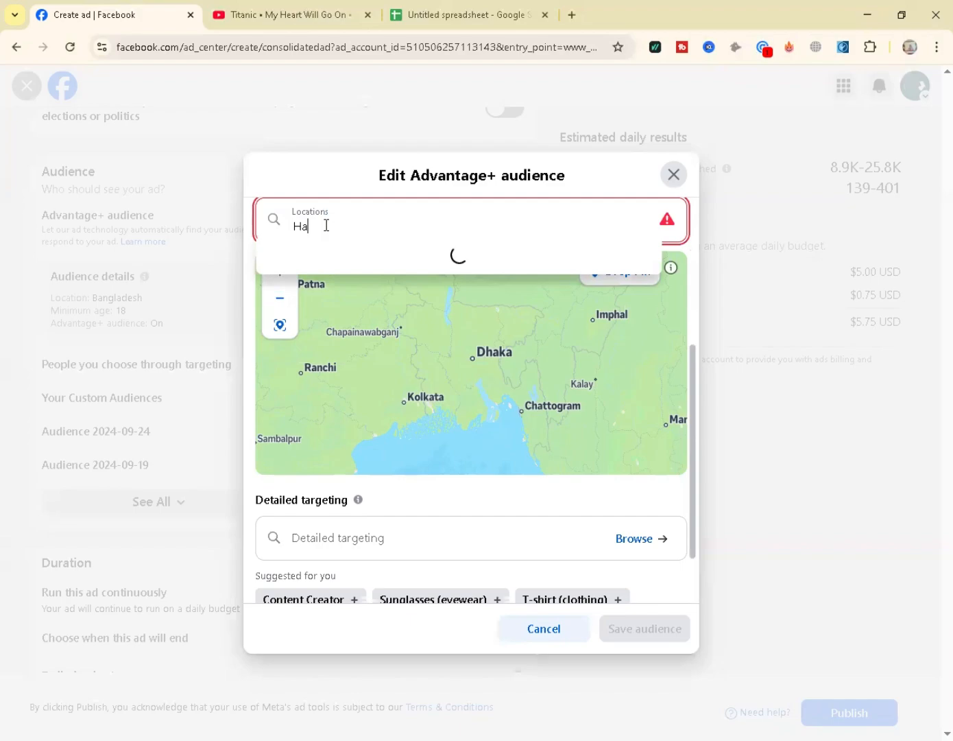
pyautogui.write('bi')
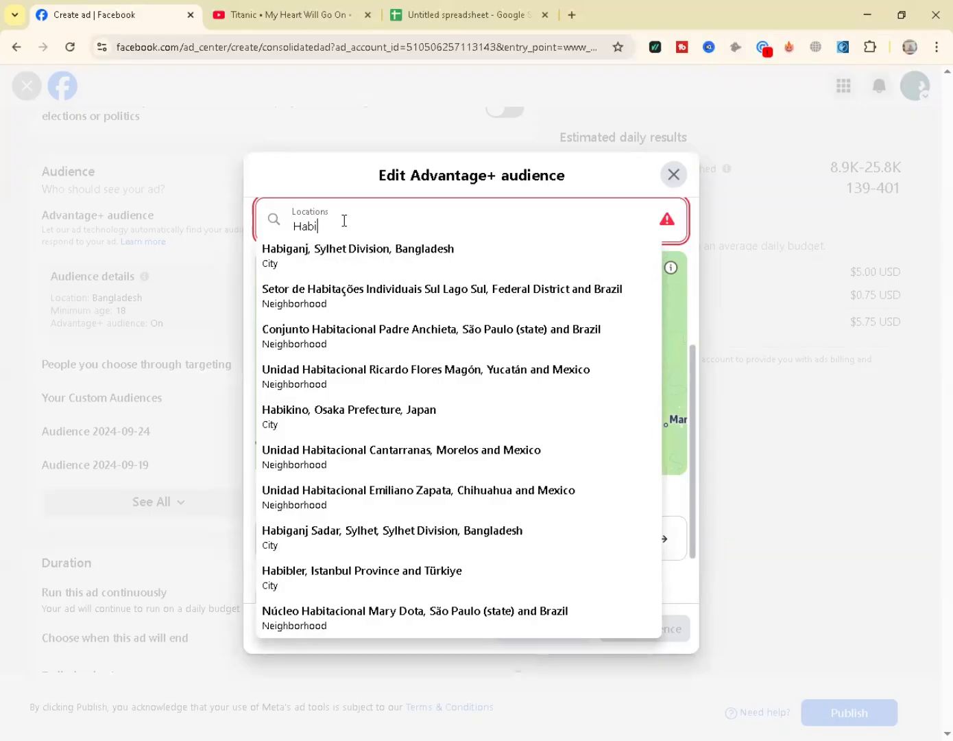
pyautogui.press('BackSpace')
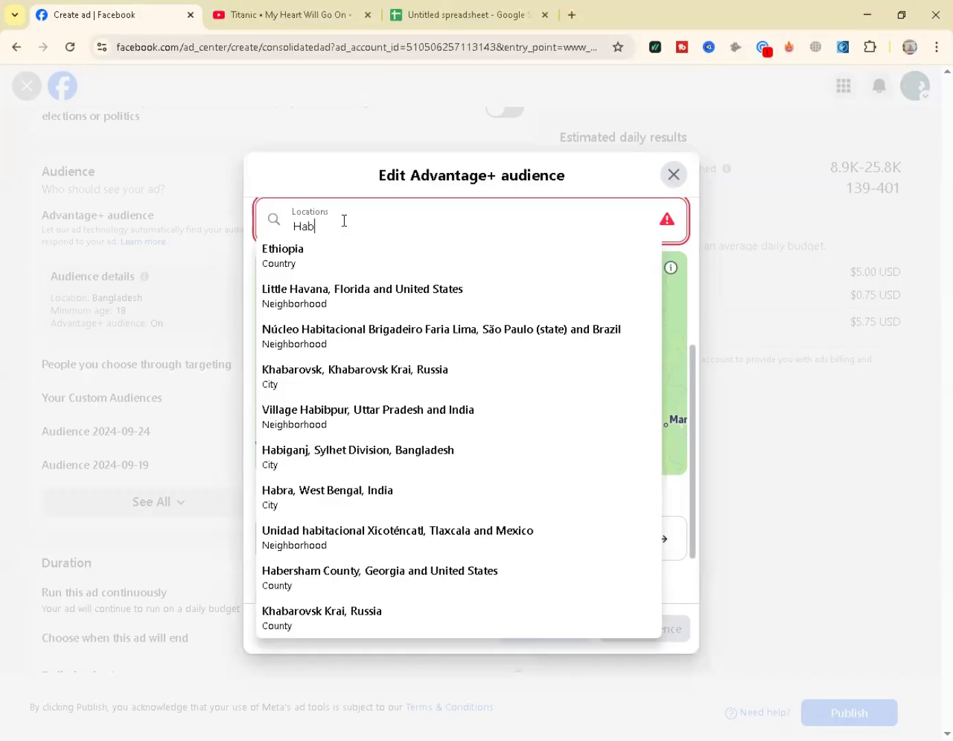
pyautogui.press('BackSpace')
pyautogui.press('BackSpace')
pyautogui.press('BackSpace')
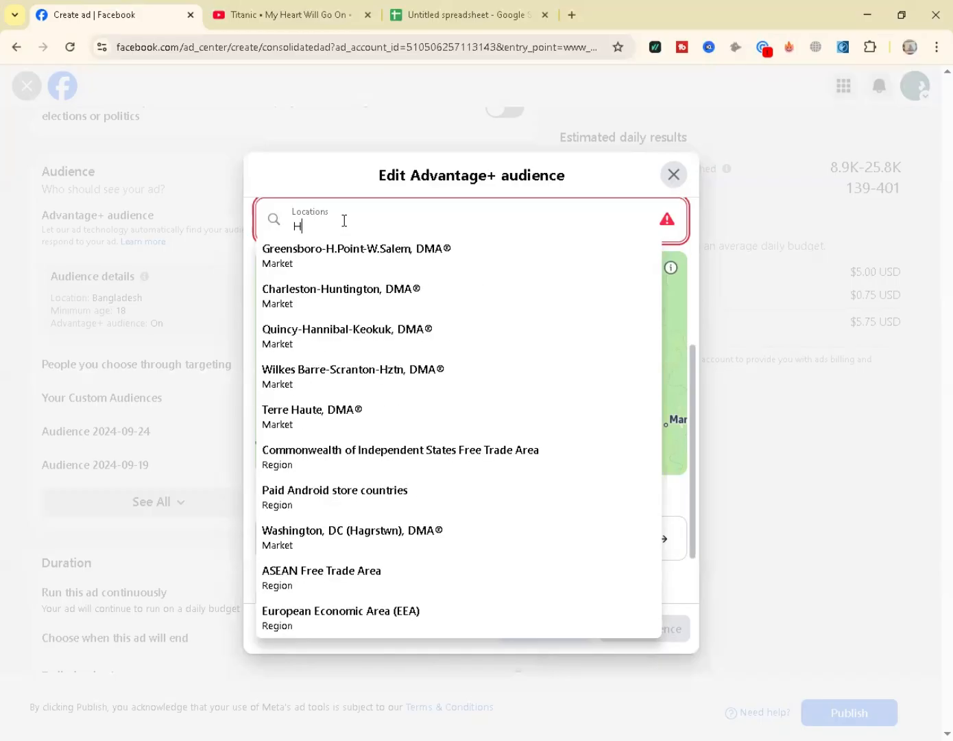
# Step: Try searching the audience locations for "Syestagam" and erase the text
pyautogui.write('Sye')
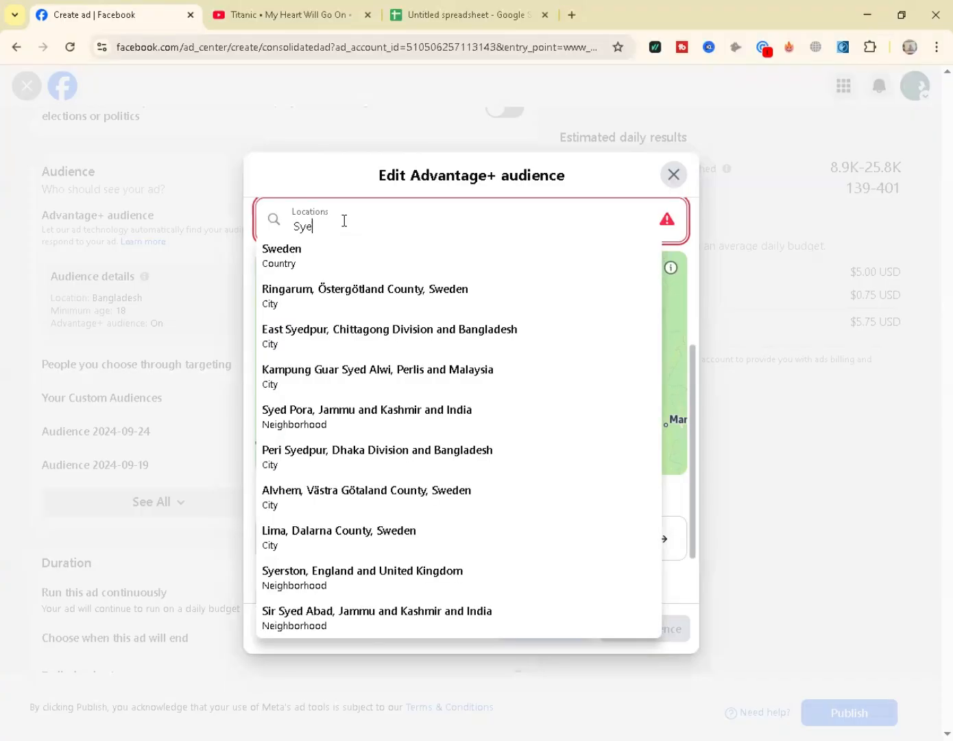
pyautogui.write('s')
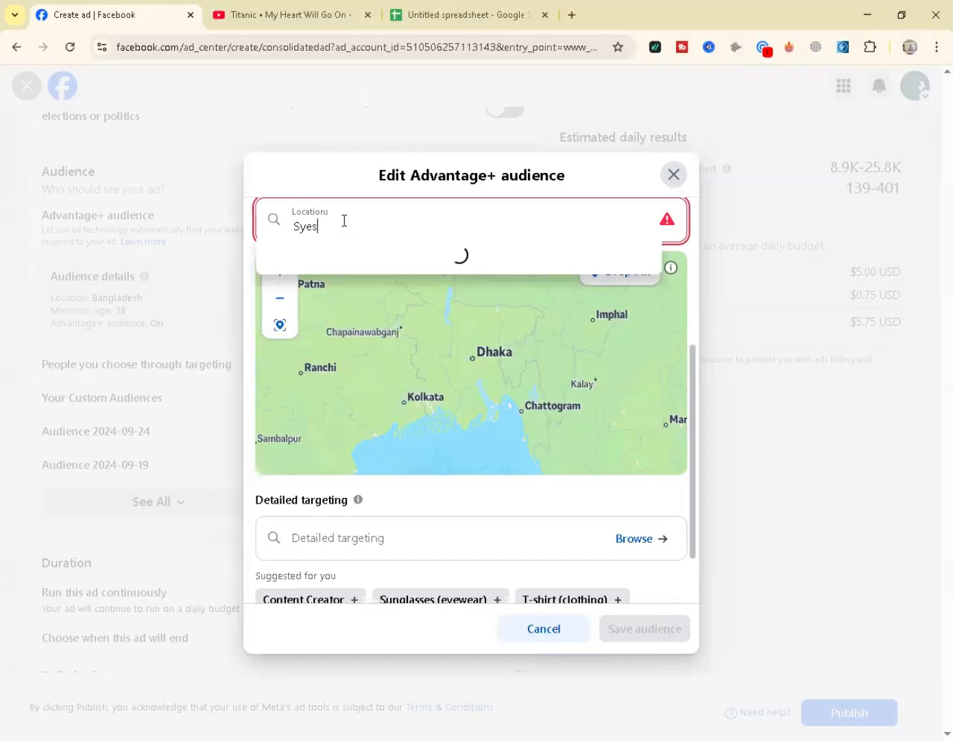
pyautogui.write('ta')
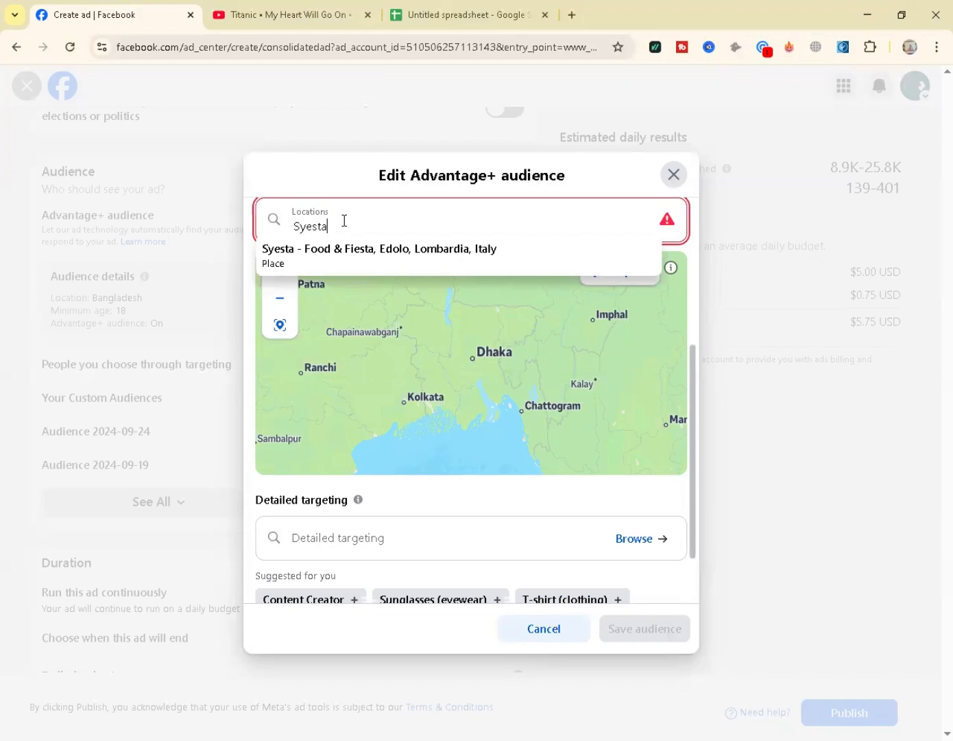
pyautogui.write('ga')
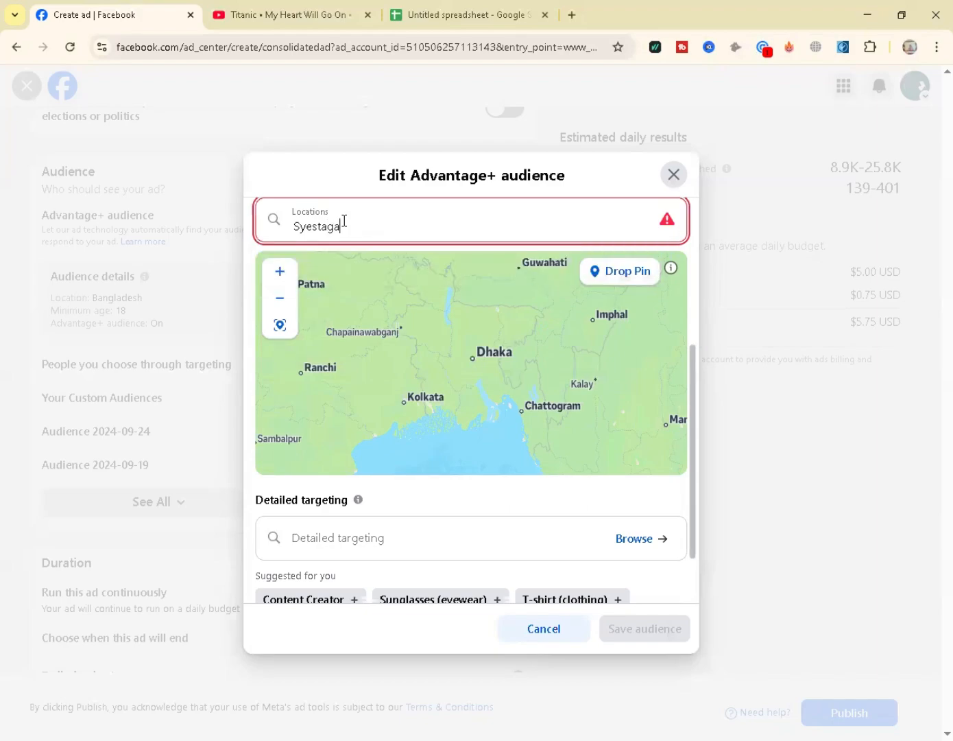
pyautogui.write('m')
pyautogui.press('BackSpace')
pyautogui.press('BackSpace')
pyautogui.press('BackSpace')
pyautogui.press('BackSpace')
pyautogui.press('BackSpace')
pyautogui.press('BackSpace')
pyautogui.press('BackSpace')
pyautogui.press('BackSpace')
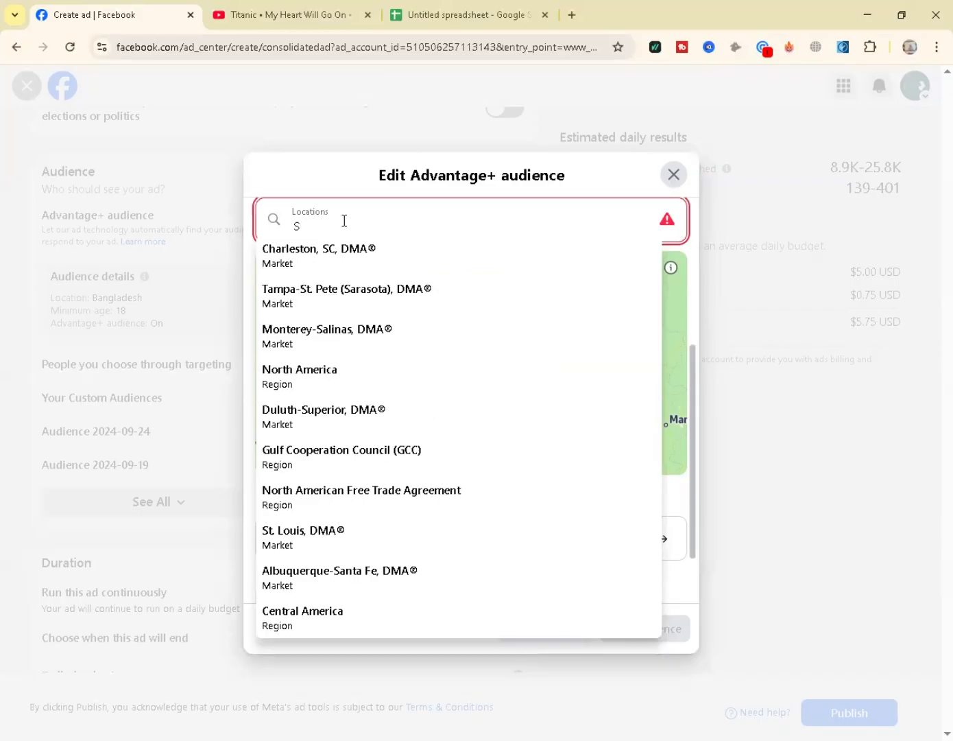
# Step: Try the spellings "SystaGan" and "Systaganj" in the location search and clear the field
pyautogui.write('yst')
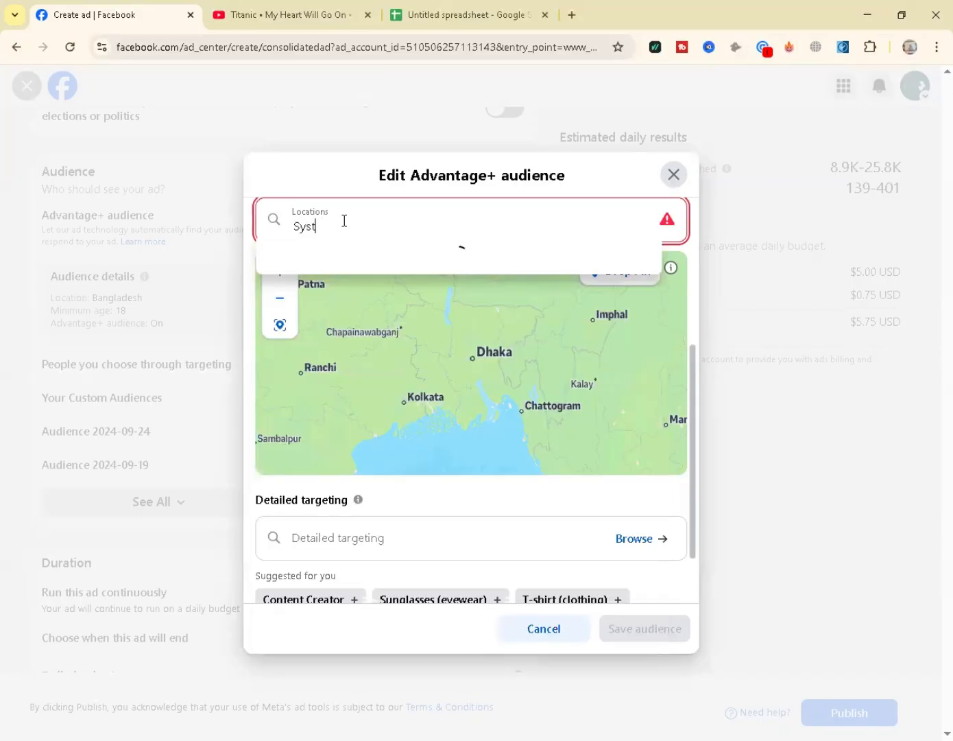
pyautogui.write('aGan')
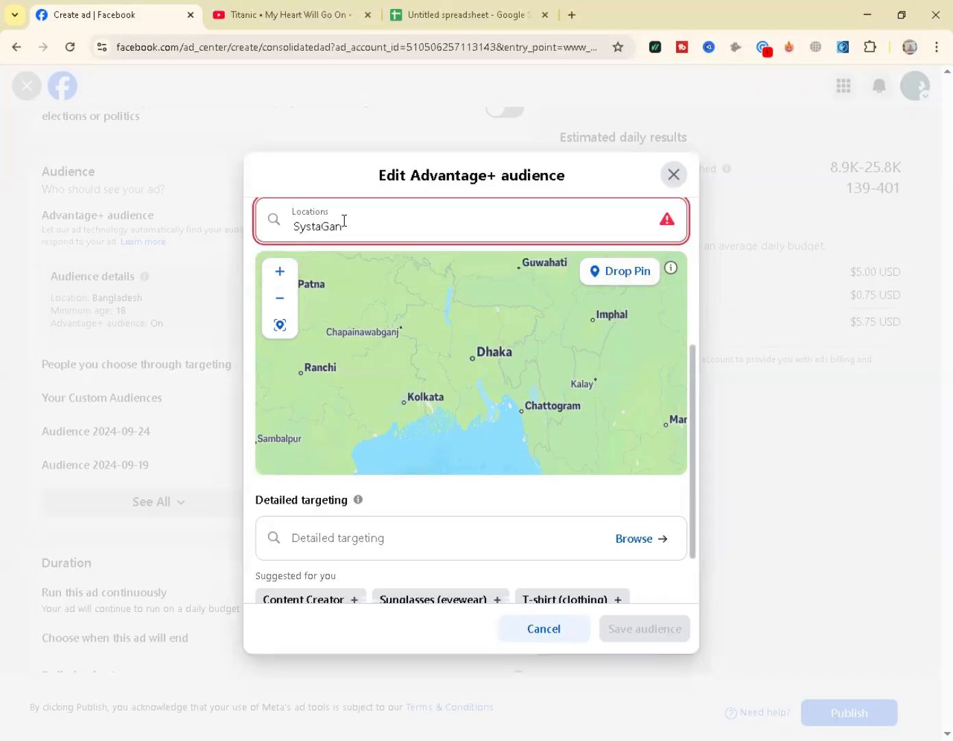
pyautogui.press('BackSpace')
pyautogui.press('BackSpace')
pyautogui.press('BackSpace')
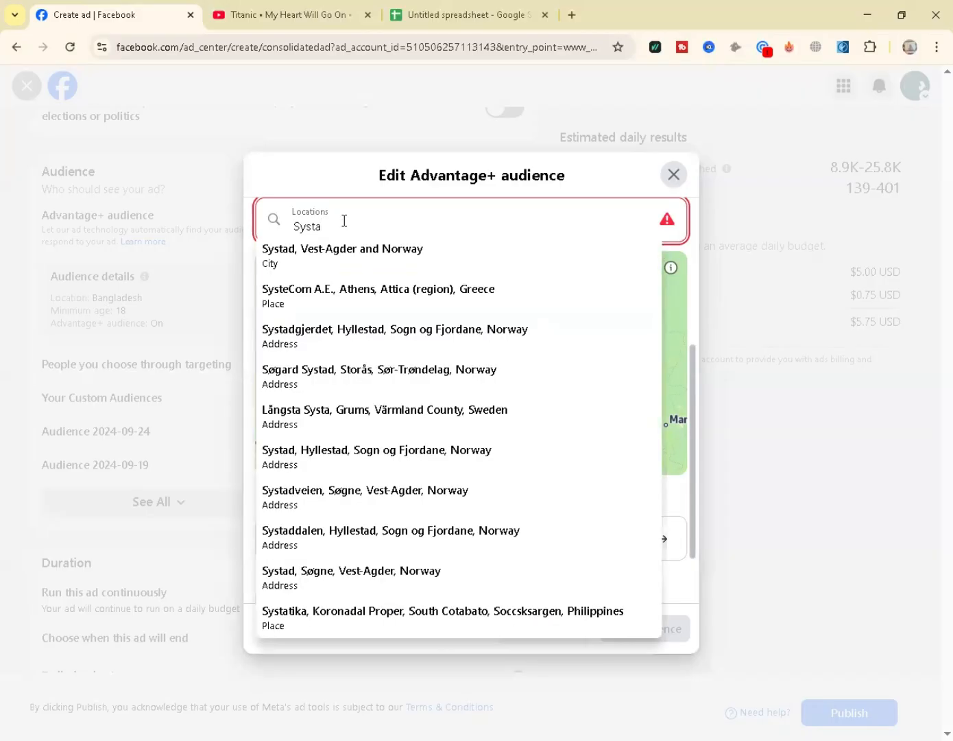
pyautogui.write('g')
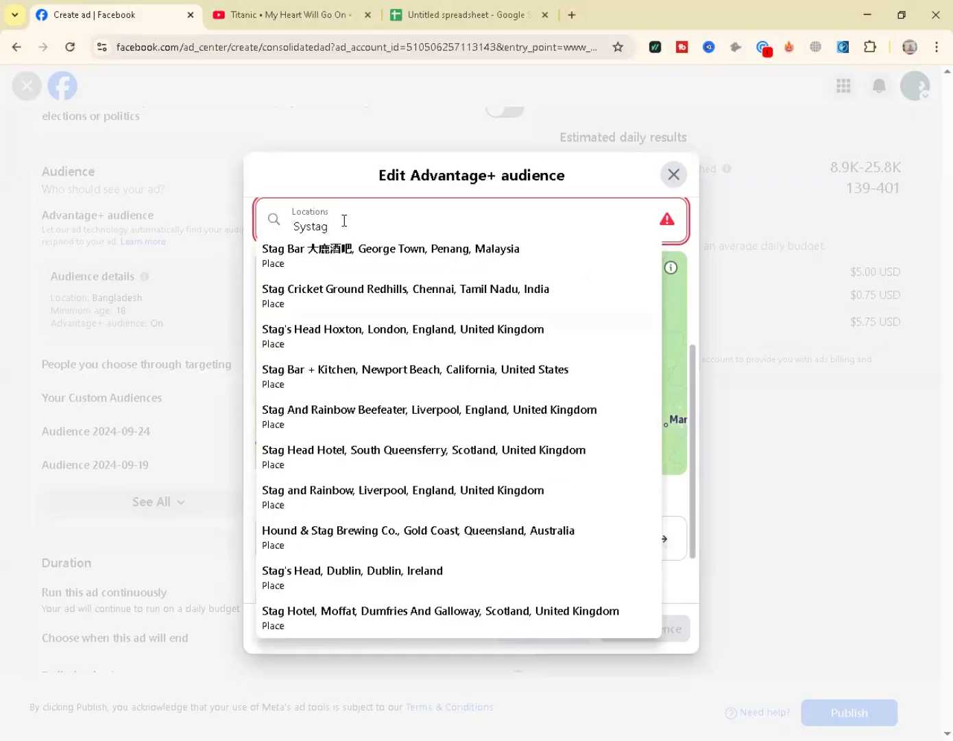
pyautogui.write('a')
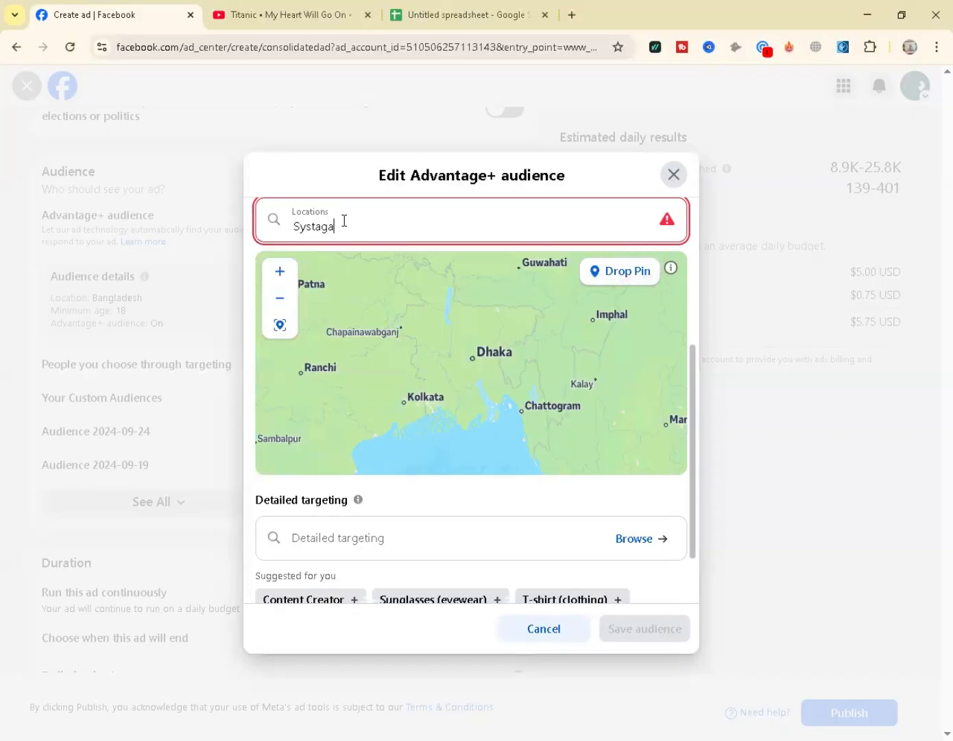
pyautogui.write('nj')
pyautogui.press('BackSpace')
pyautogui.press('BackSpace')
pyautogui.press('BackSpace')
pyautogui.press('BackSpace')
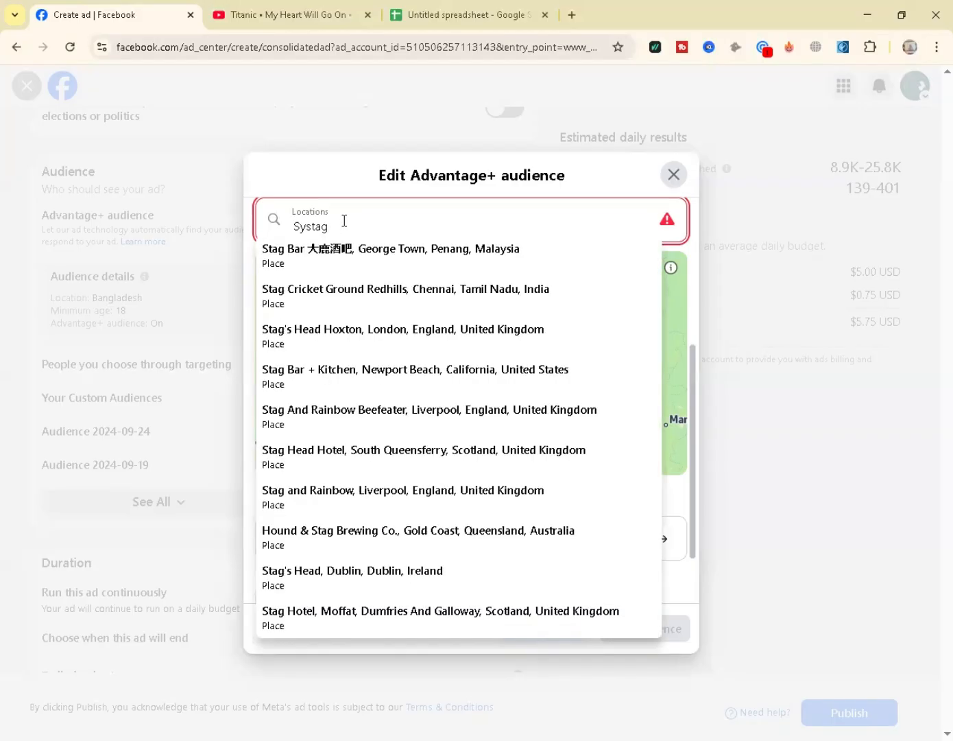
pyautogui.press('BackSpace')
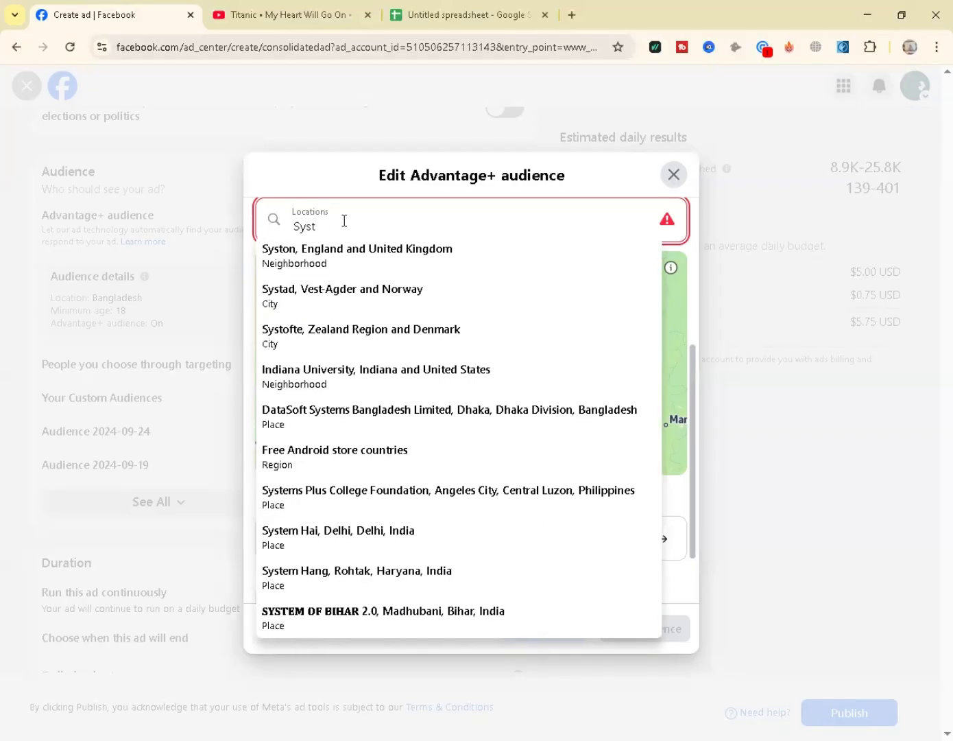
pyautogui.press('BackSpace')
pyautogui.press('BackSpace')
pyautogui.press('BackSpace')
pyautogui.press('BackSpace')
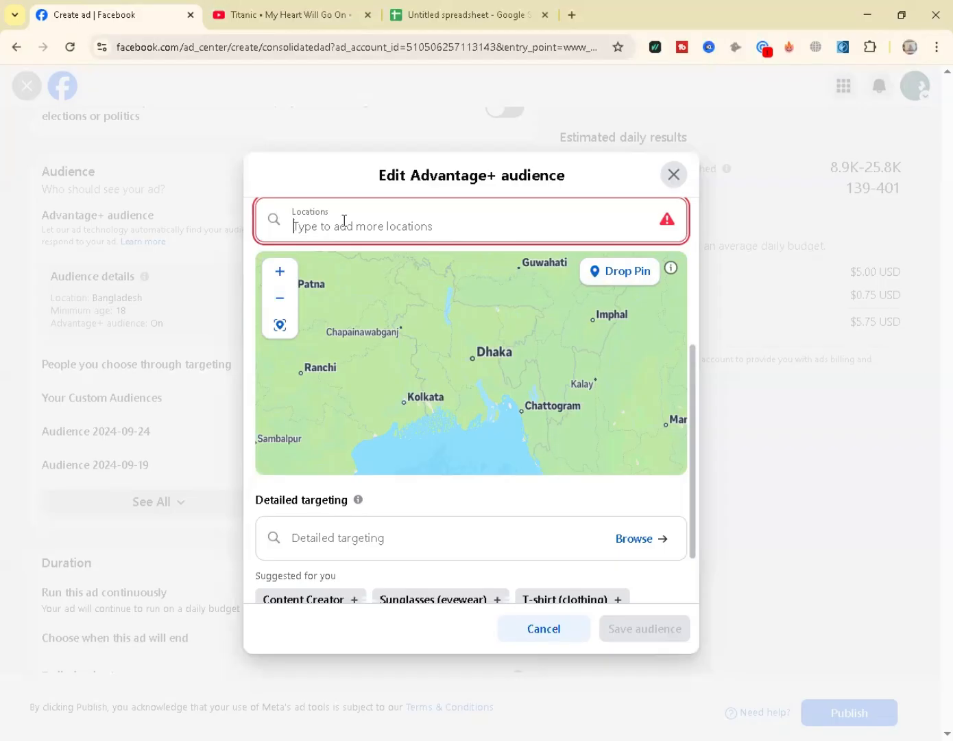
# Step: Add Habiganj, Sylhet Division, Bangladesh as the audience location and reduce its radius to 17 km
pyautogui.write('habig')
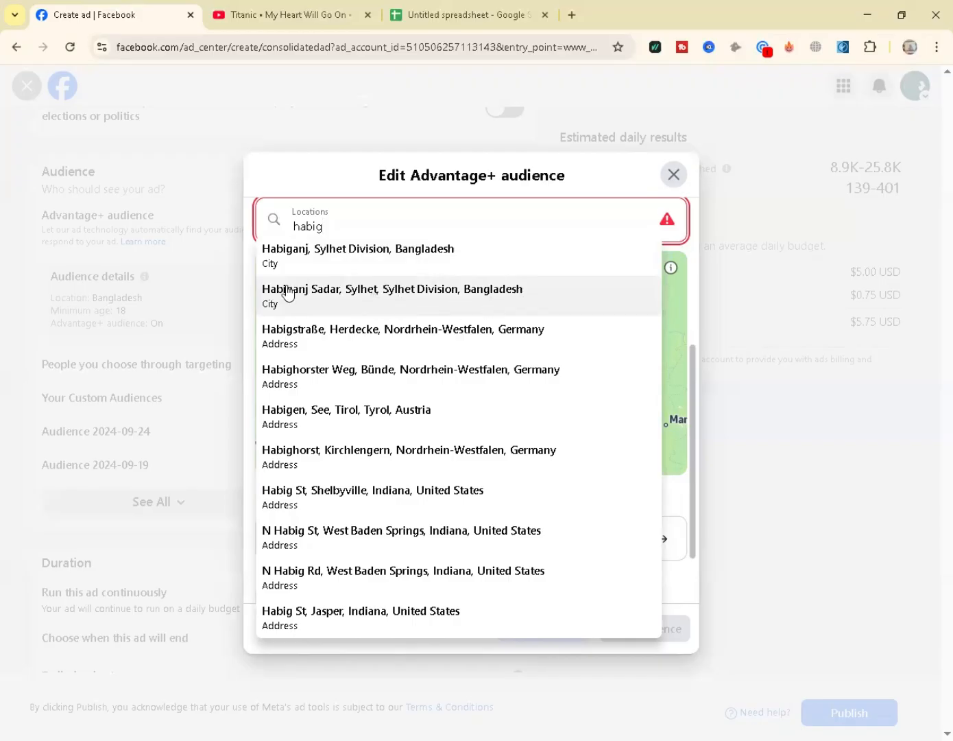
pyautogui.click(354, 256)
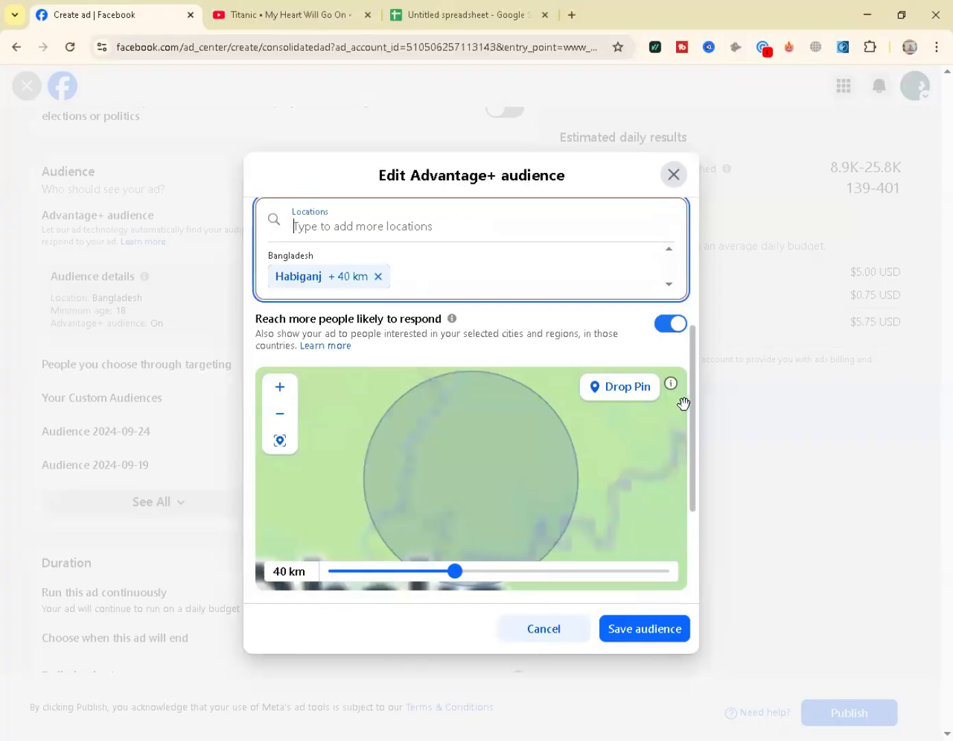
pyautogui.scroll(-2, 699, 454)
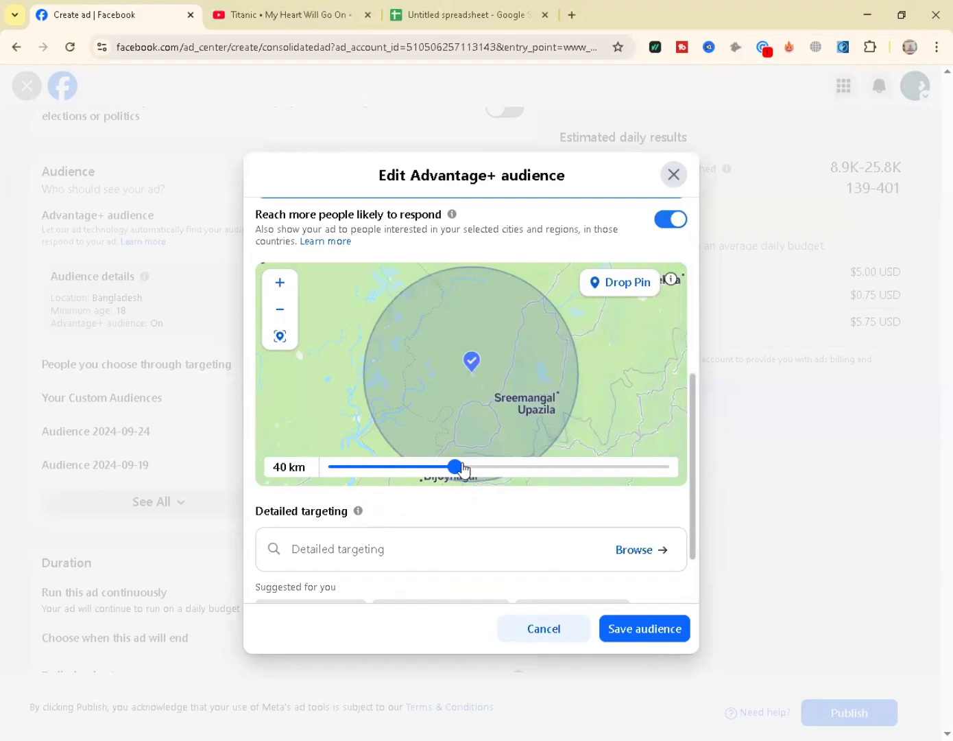
pyautogui.moveTo(465, 470); pyautogui.dragTo(325, 470)
pyautogui.scroll(1, 320, 465)
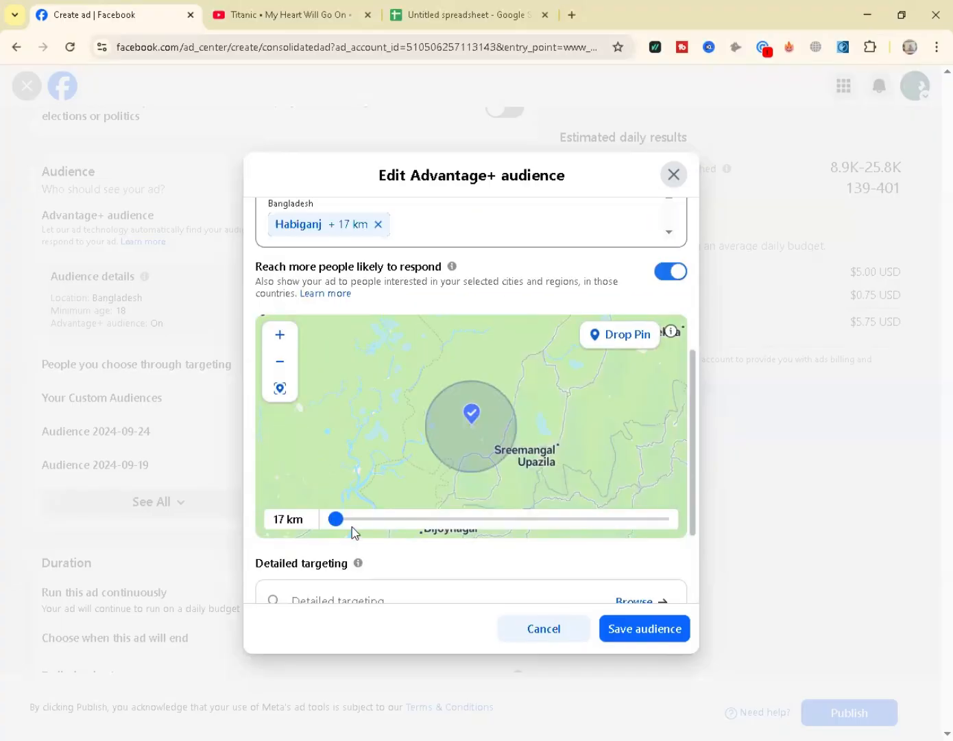
pyautogui.moveTo(617, 422); pyautogui.dragTo(646, 409)
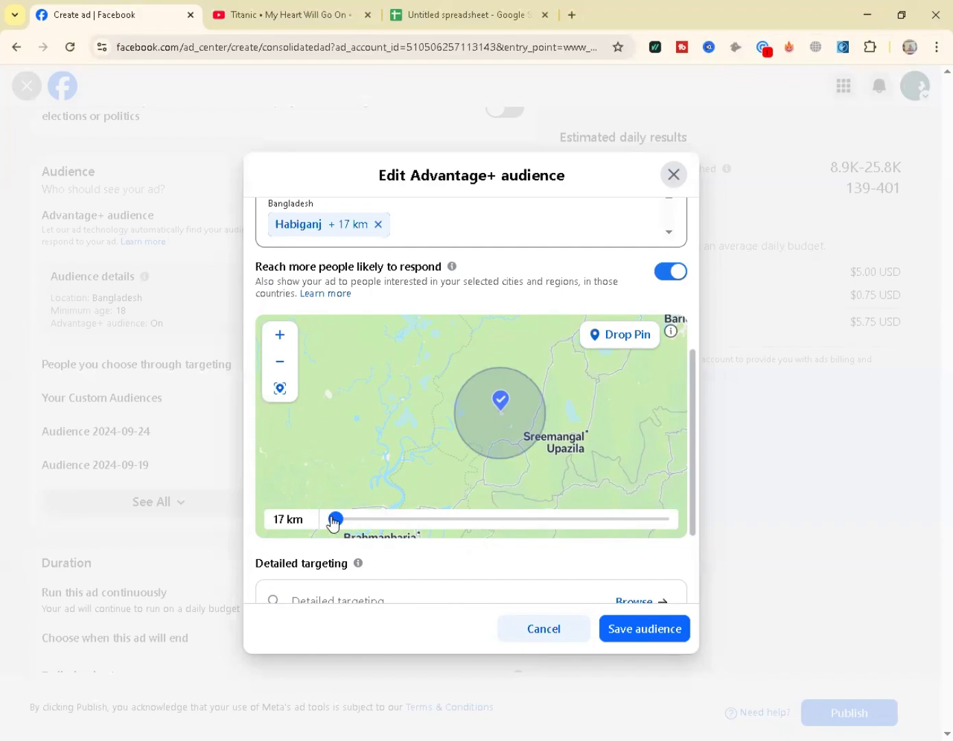
pyautogui.moveTo(334, 522)
pyautogui.mouseDown()
pyautogui.moveTo(469, 513)
pyautogui.moveTo(328, 515)
pyautogui.mouseUp()
pyautogui.scroll(1, 690, 402)
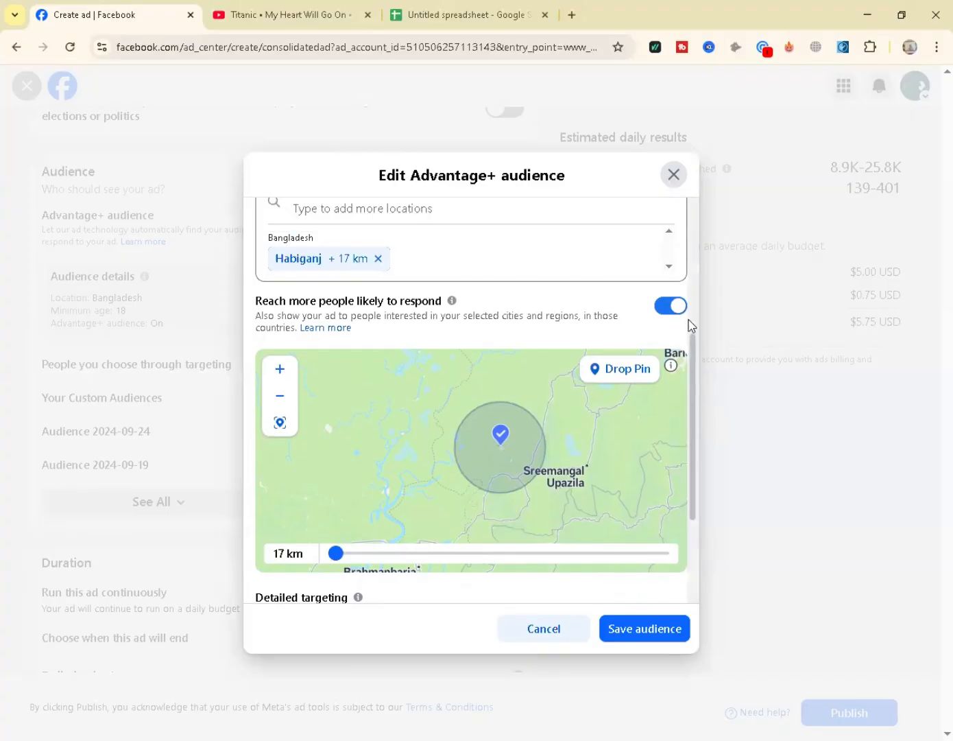
# Step: Remove Habiganj from the audience locations and start a location search for "uni"
pyautogui.scroll(2, 689, 323)
pyautogui.click(378, 395)
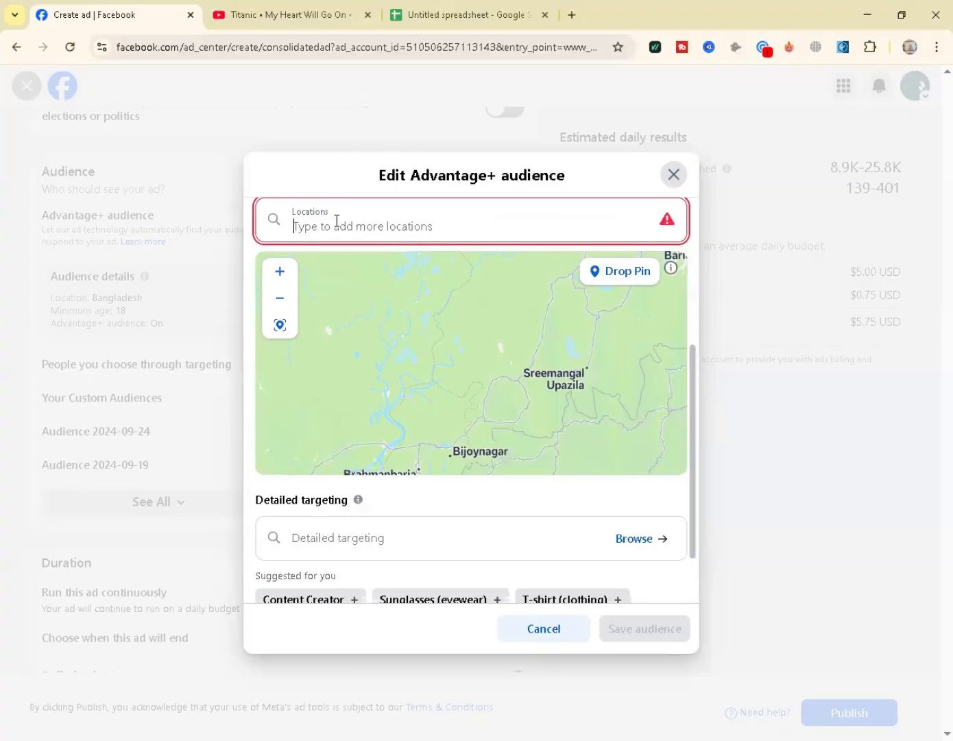
pyautogui.click(338, 229)
pyautogui.write('u')
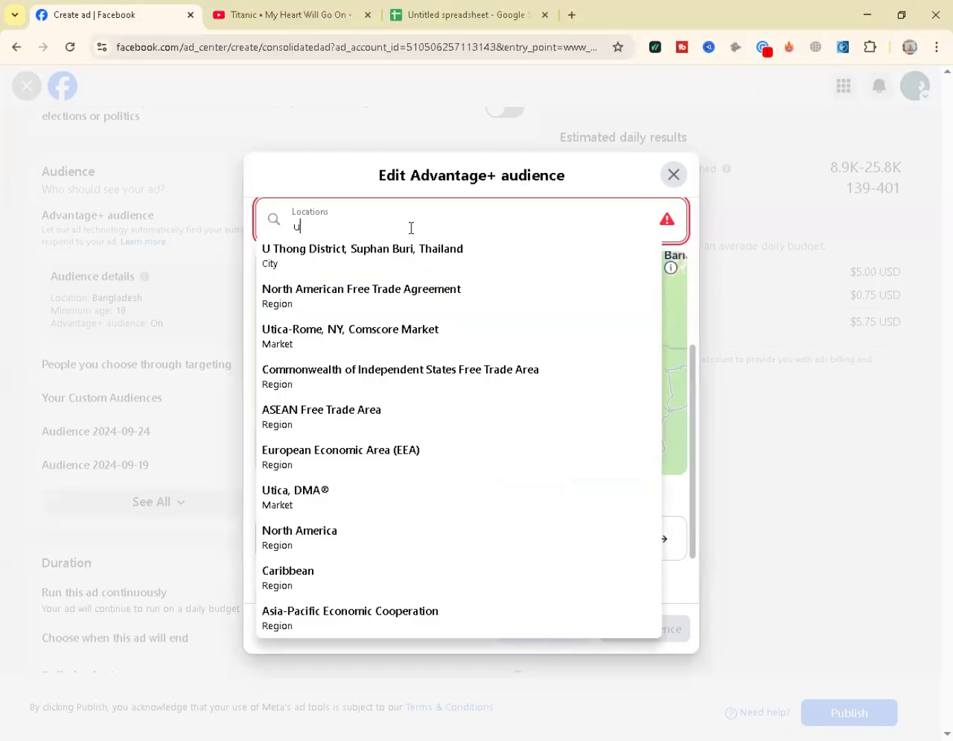
pyautogui.write('i')
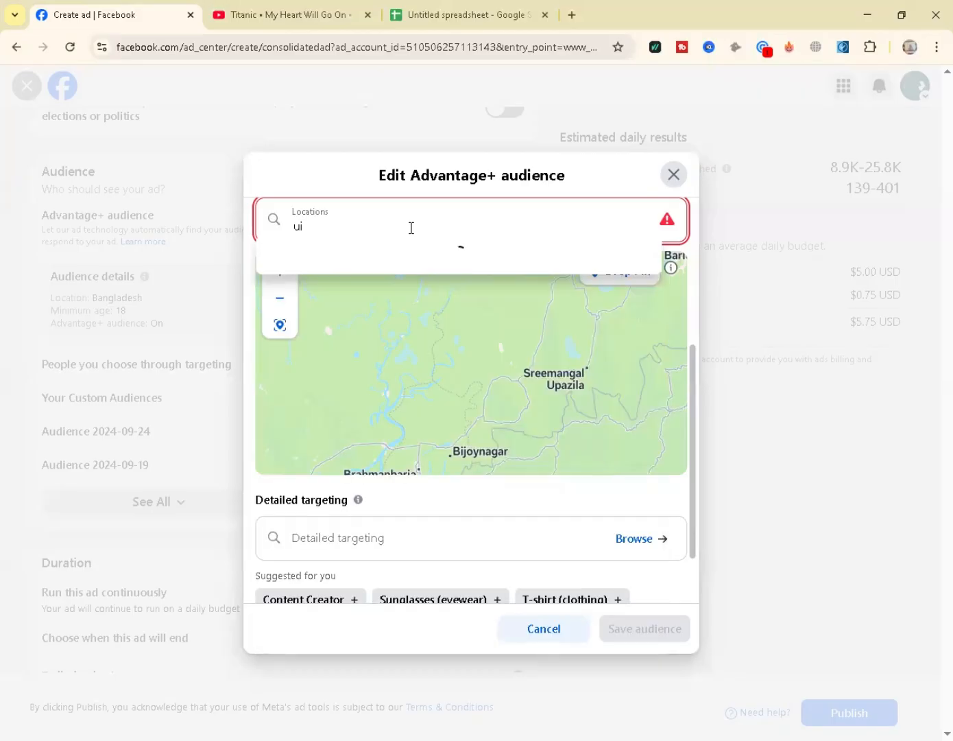
pyautogui.press('BackSpace')
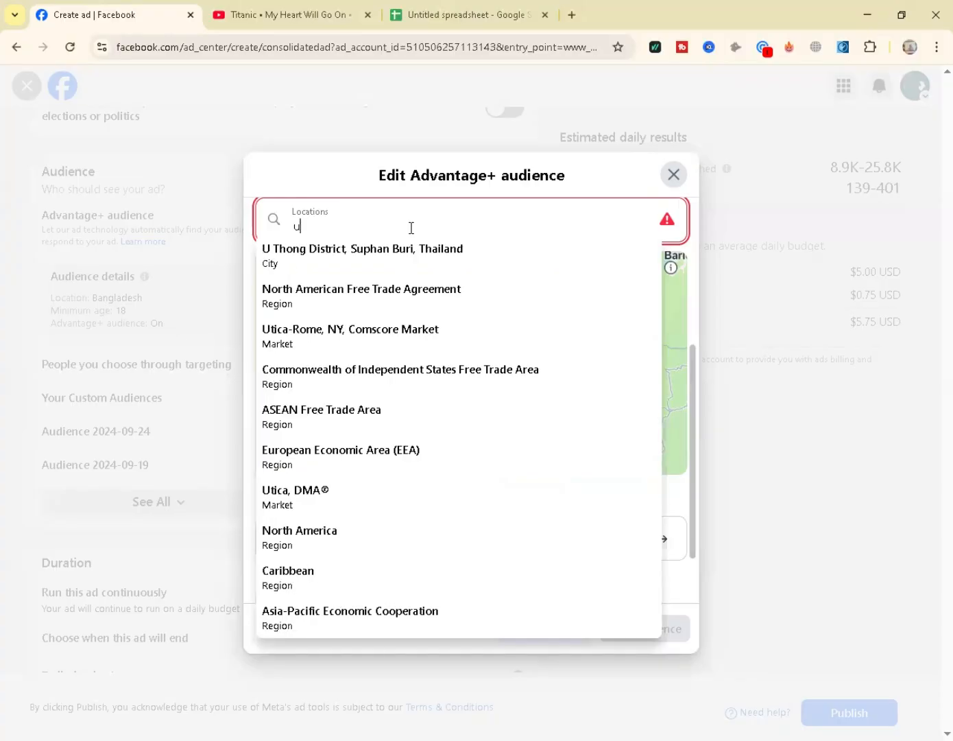
pyautogui.write('n')
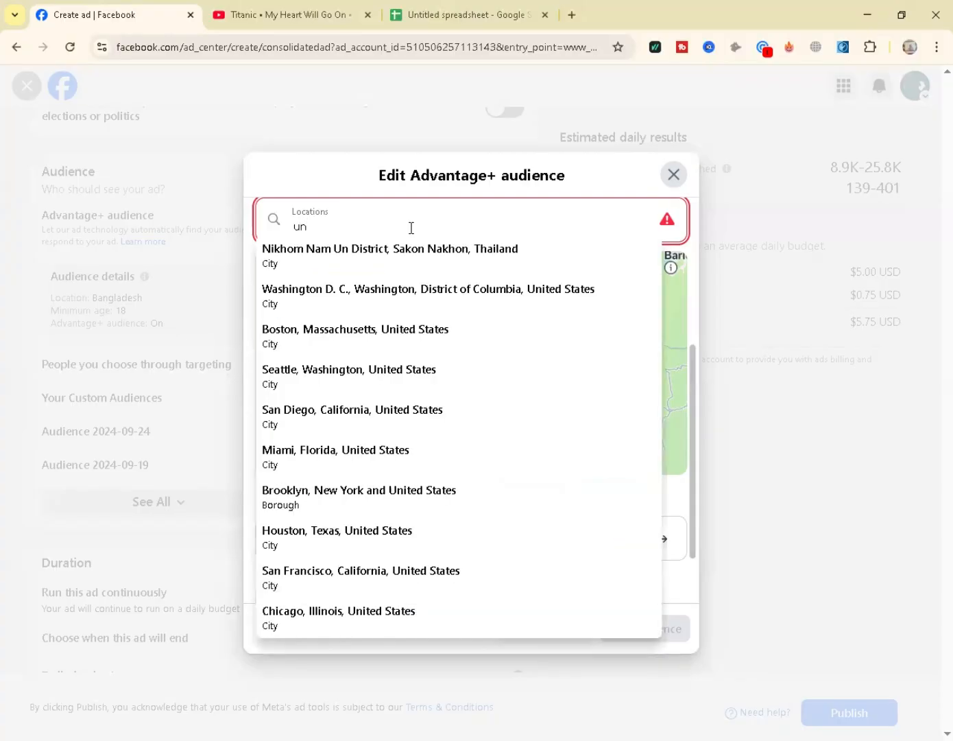
pyautogui.write('i')
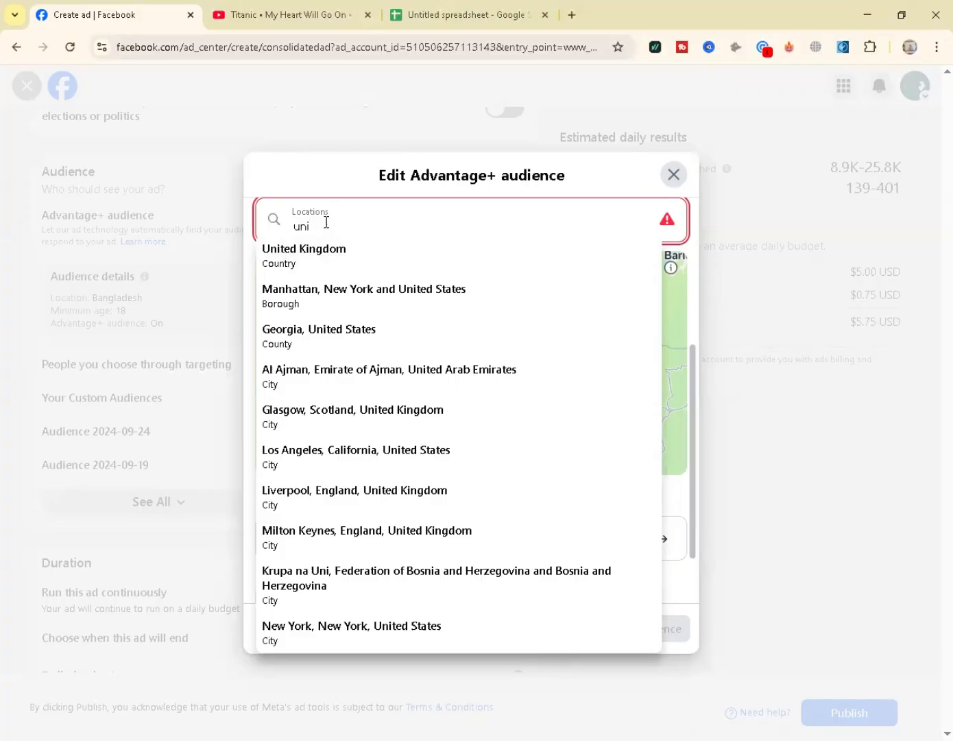
# Step: Extend the location search to "united s" and add the country United Kingdom as the audience location
pyautogui.write('t')
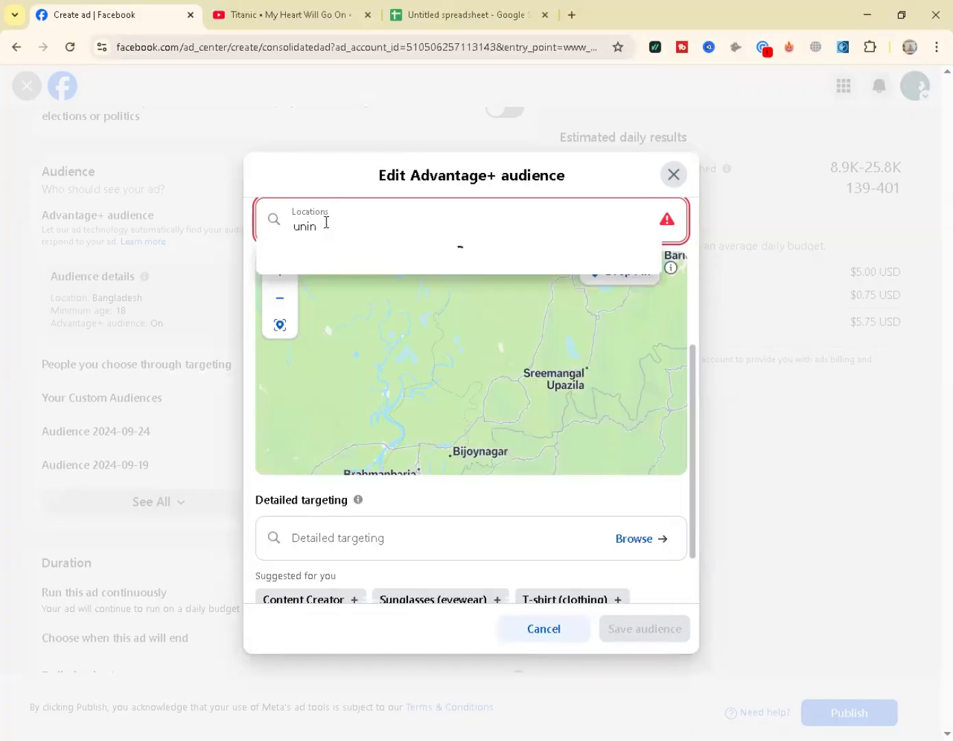
pyautogui.press('BackSpace')
pyautogui.write('t')
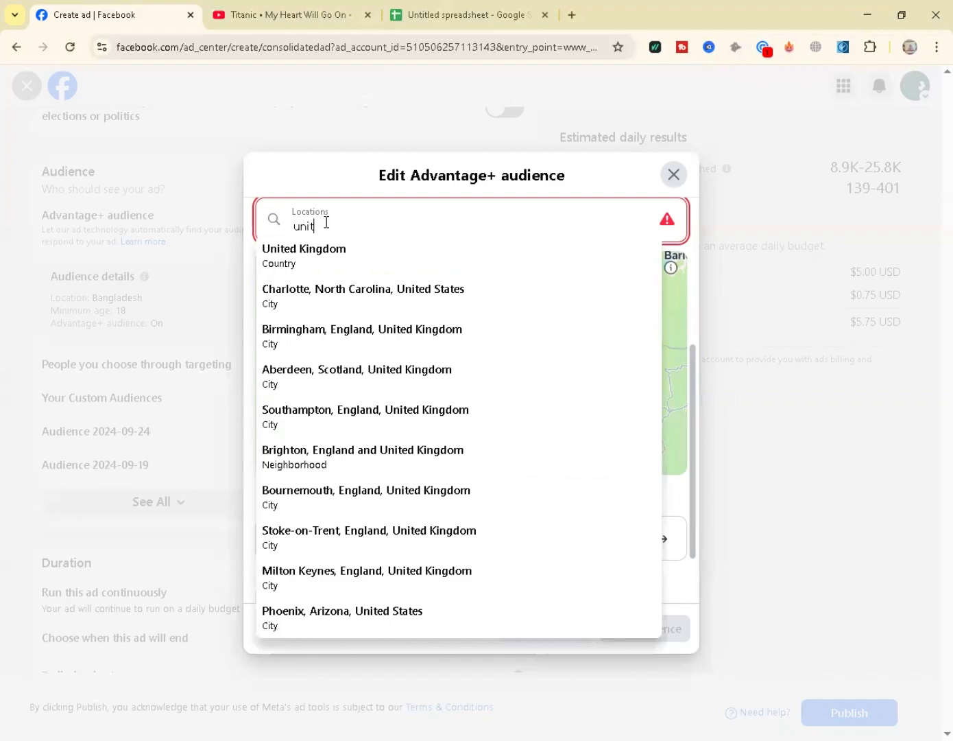
pyautogui.write('e')
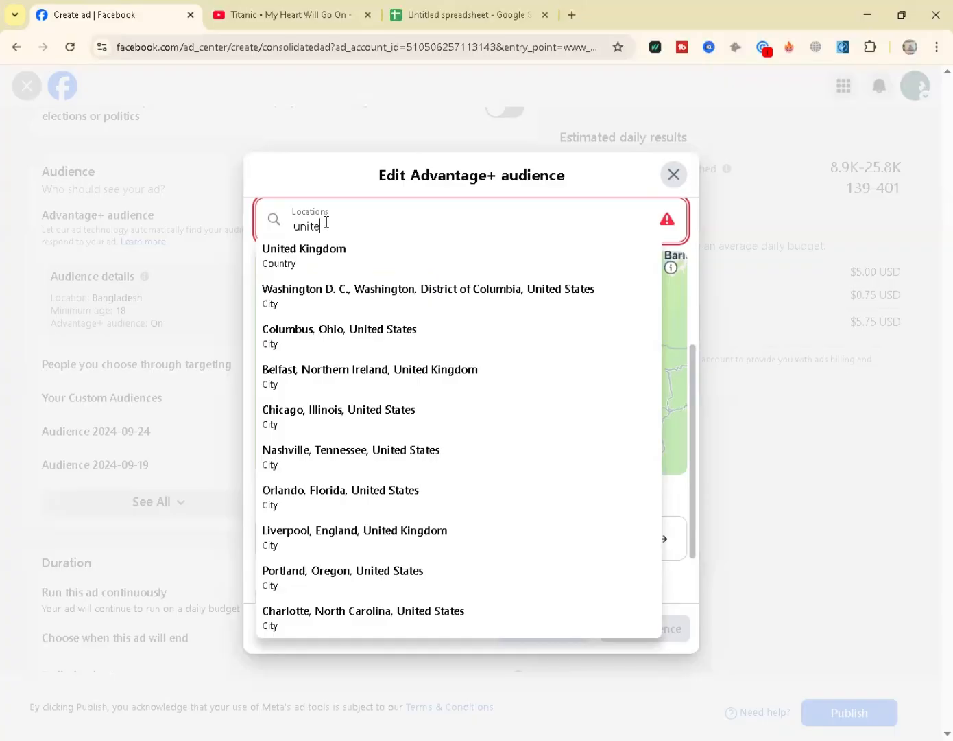
pyautogui.press('BackSpace')
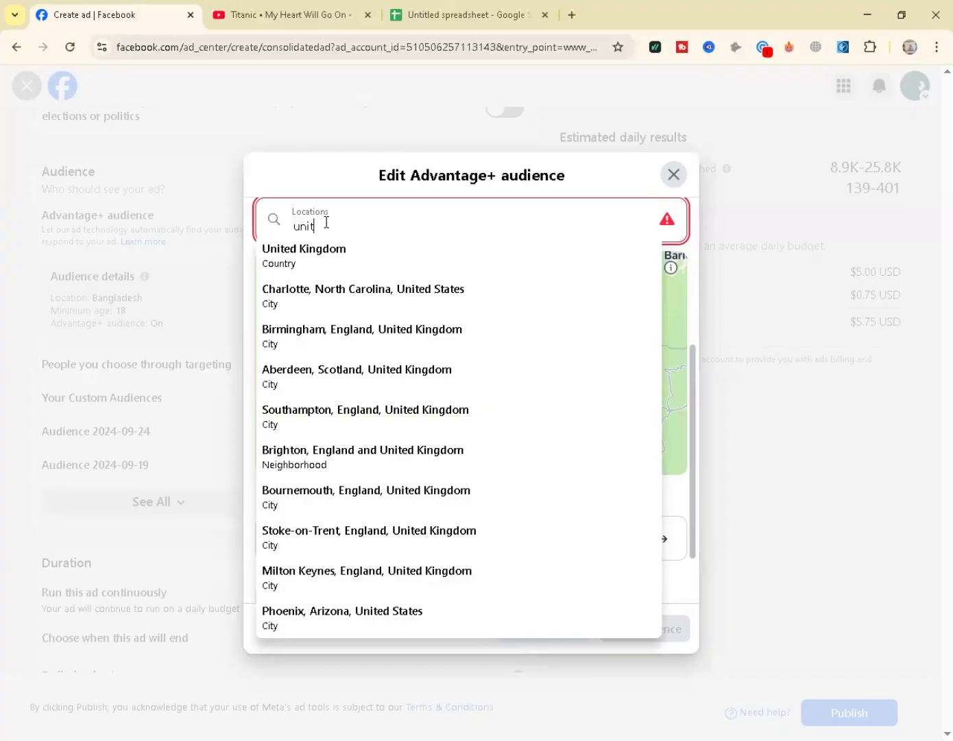
pyautogui.write('e')
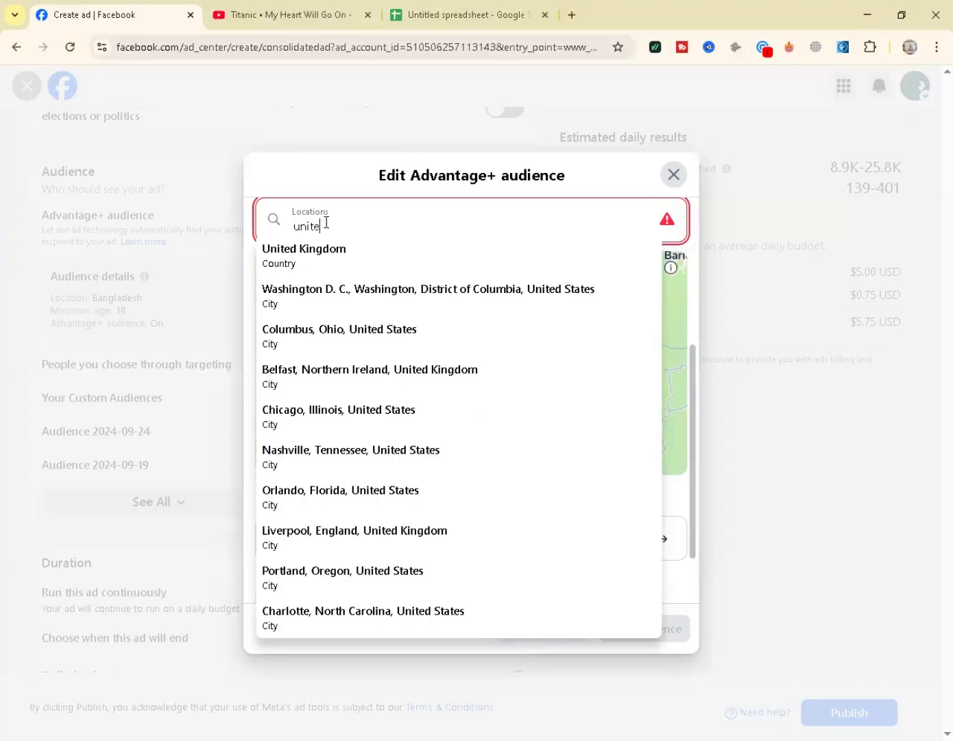
pyautogui.write('d')
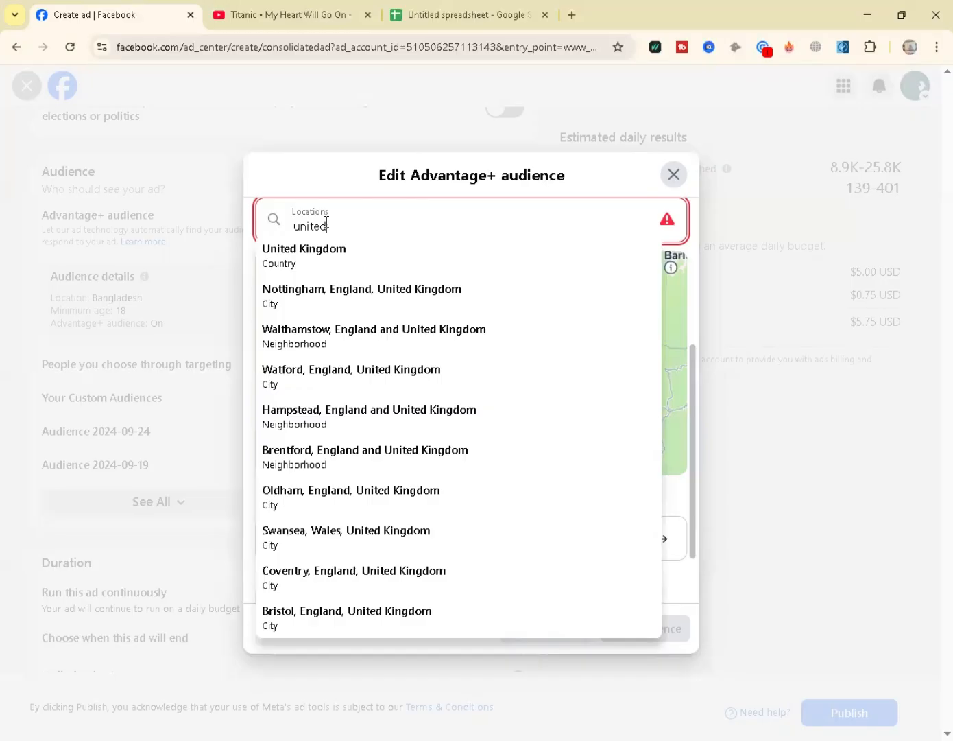
pyautogui.write(' s')
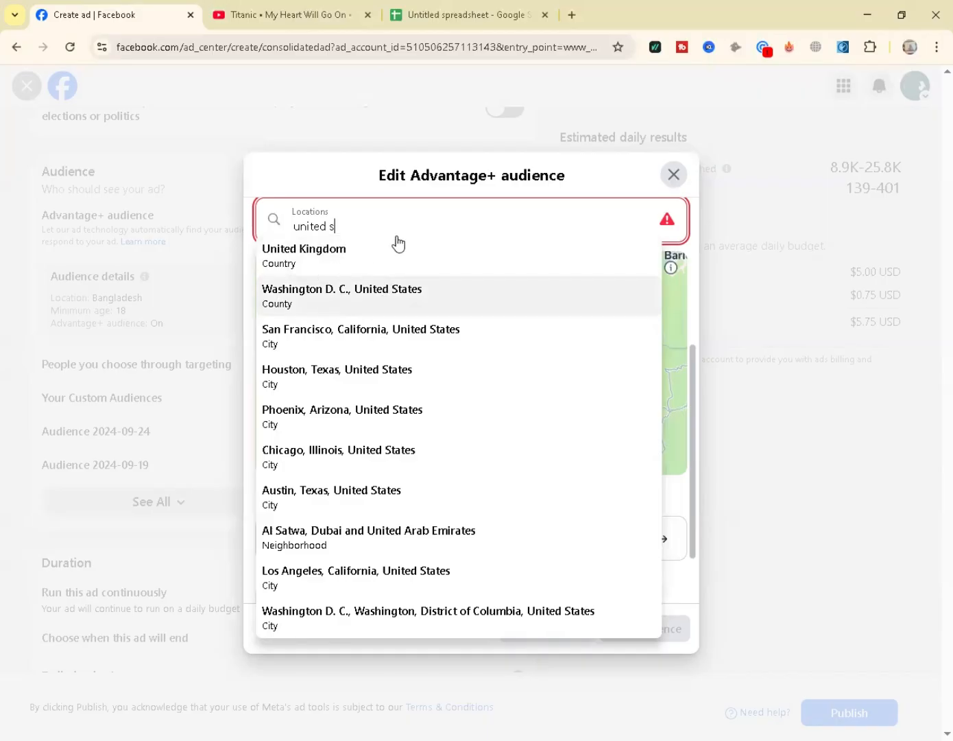
pyautogui.click(370, 260)
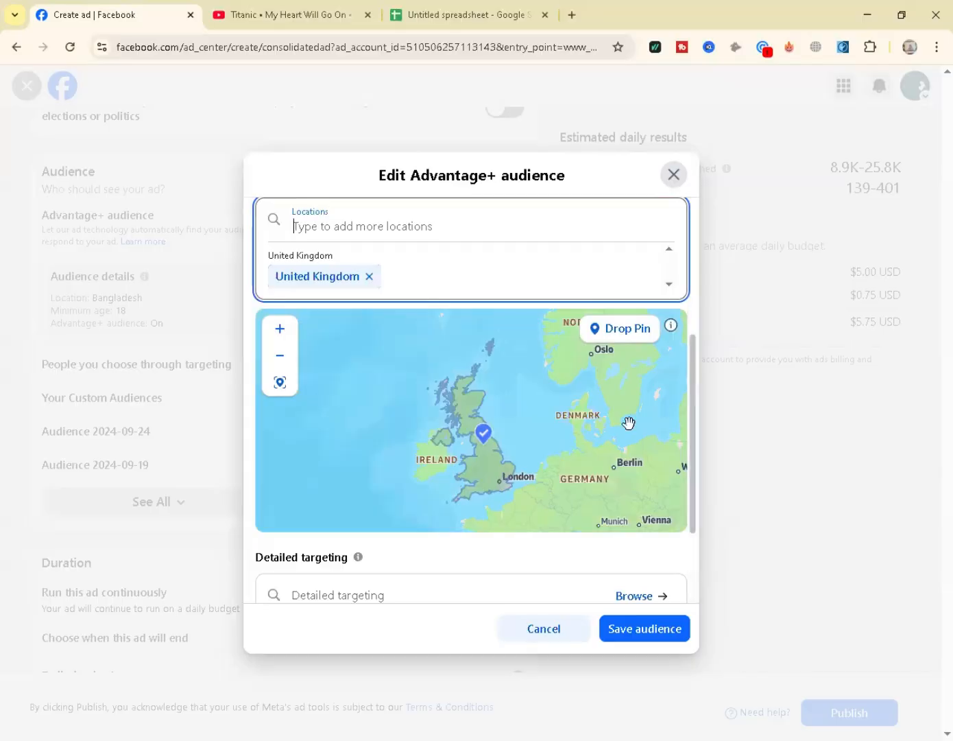
# Step: Add the interests T-shirt (clothing) and Clothing (clothing) to the audience's detailed targeting
pyautogui.scroll(-1, 694, 394)
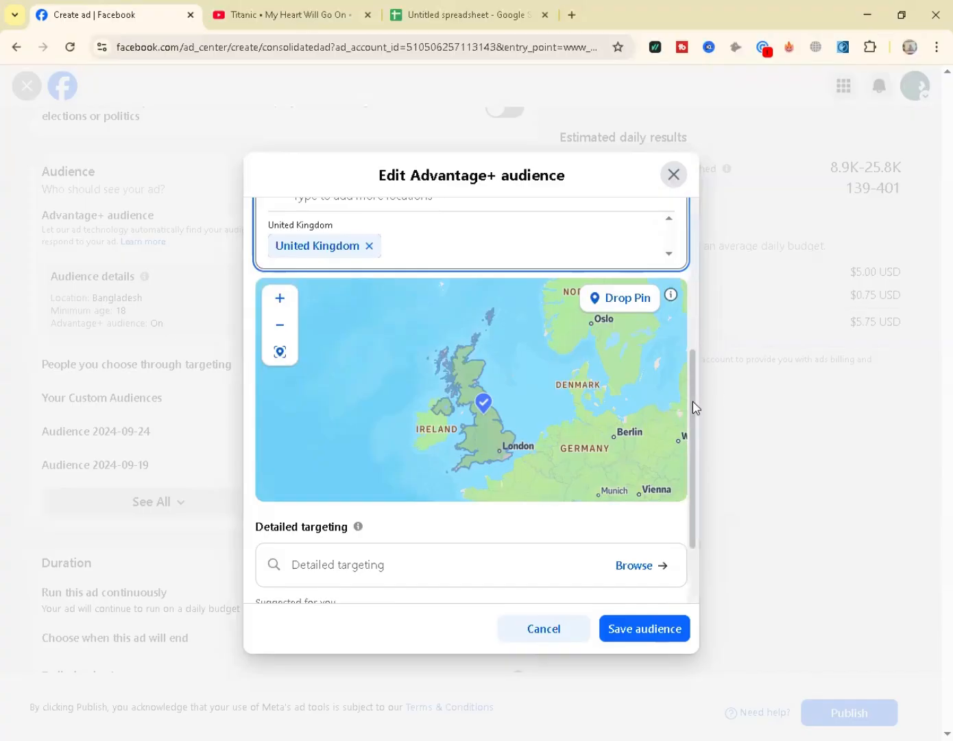
pyautogui.scroll(-1, 693, 401)
pyautogui.scroll(-2, 699, 439)
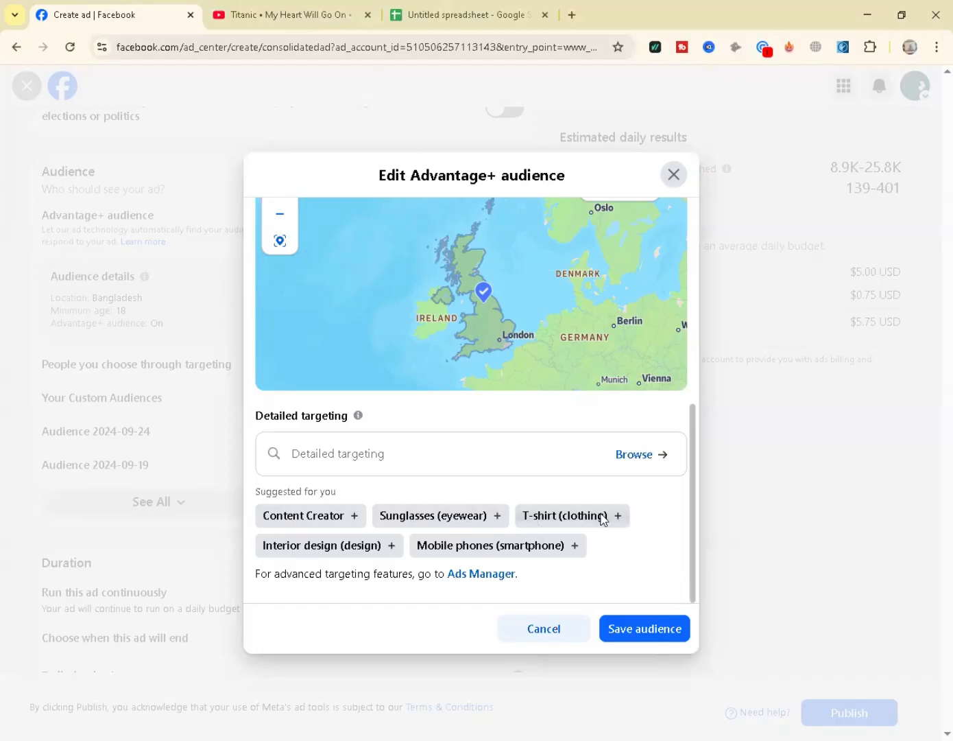
pyautogui.click(600, 515)
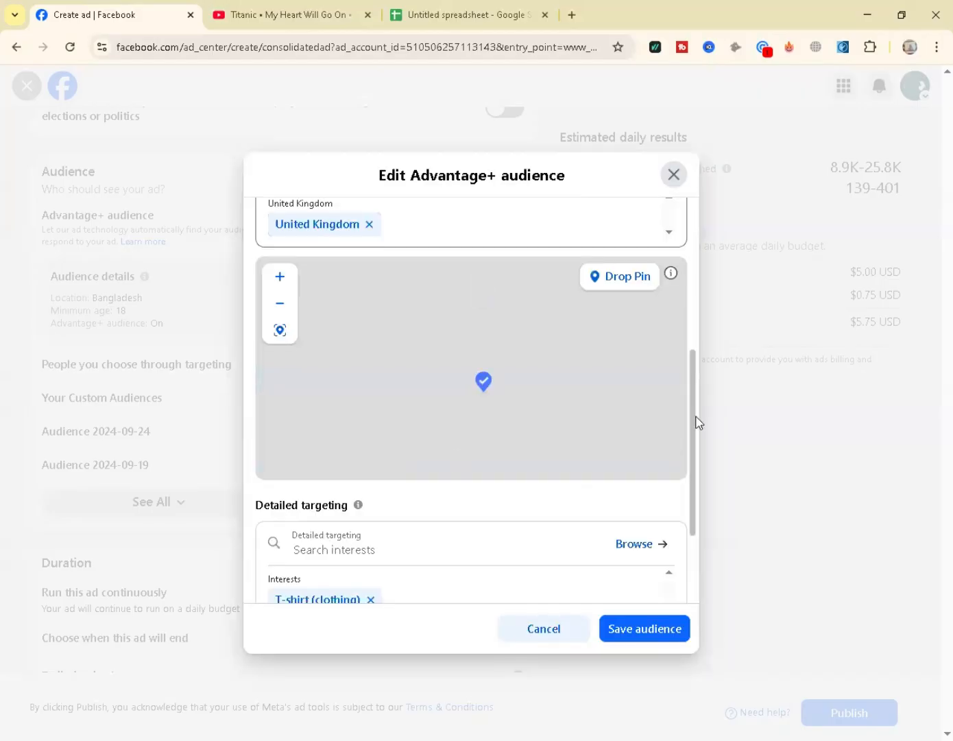
pyautogui.moveTo(712, 495); pyautogui.dragTo(709, 519)
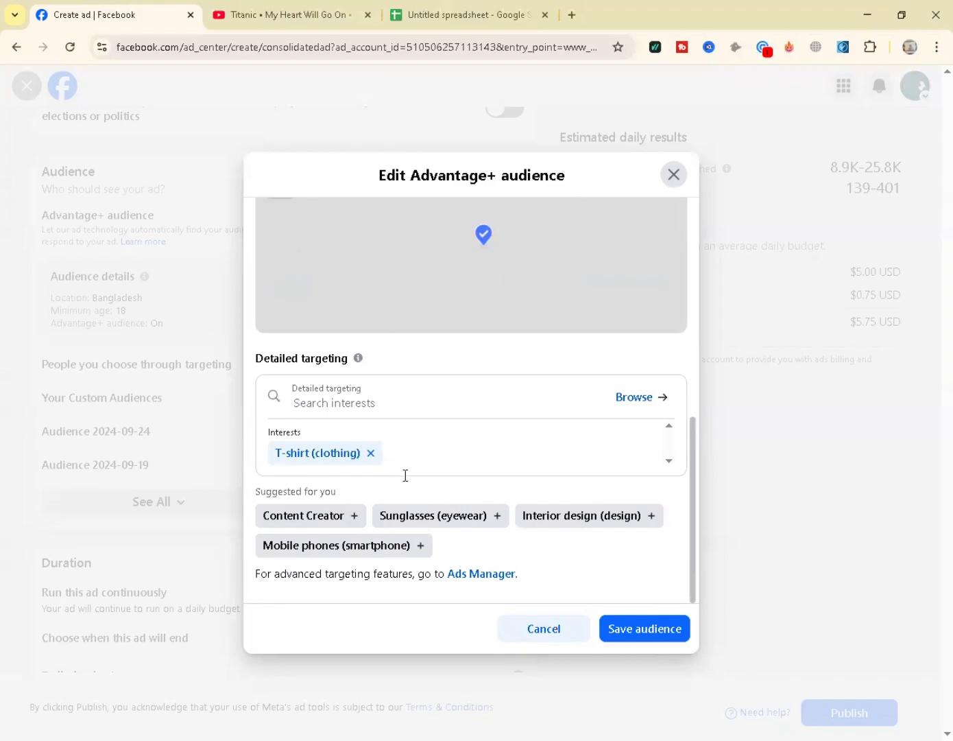
pyautogui.click(372, 399)
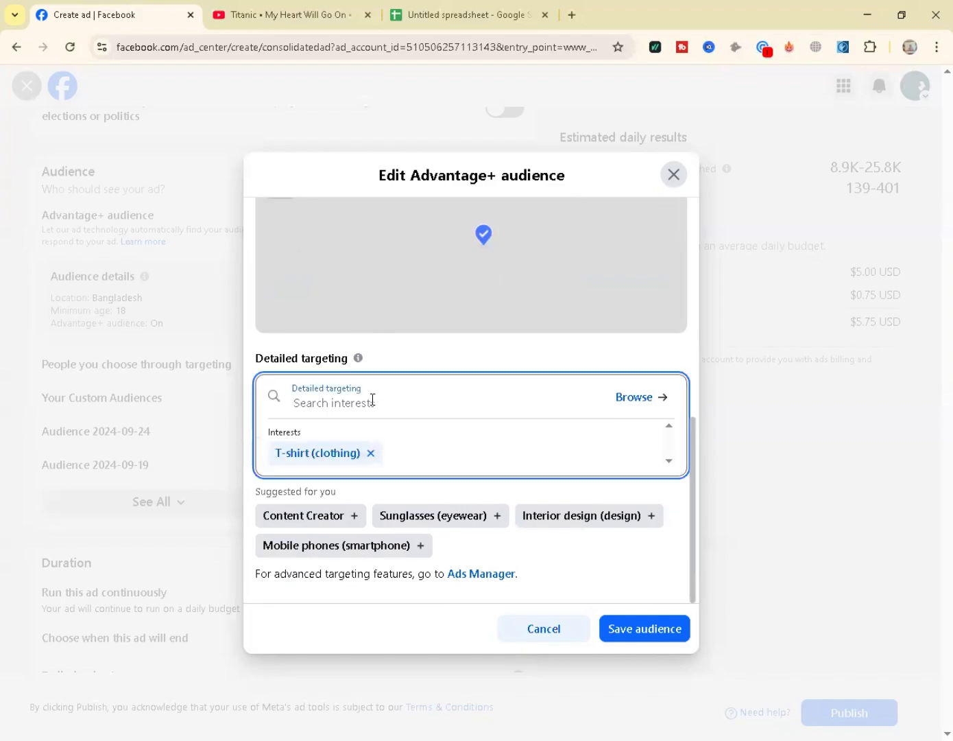
pyautogui.write('cl')
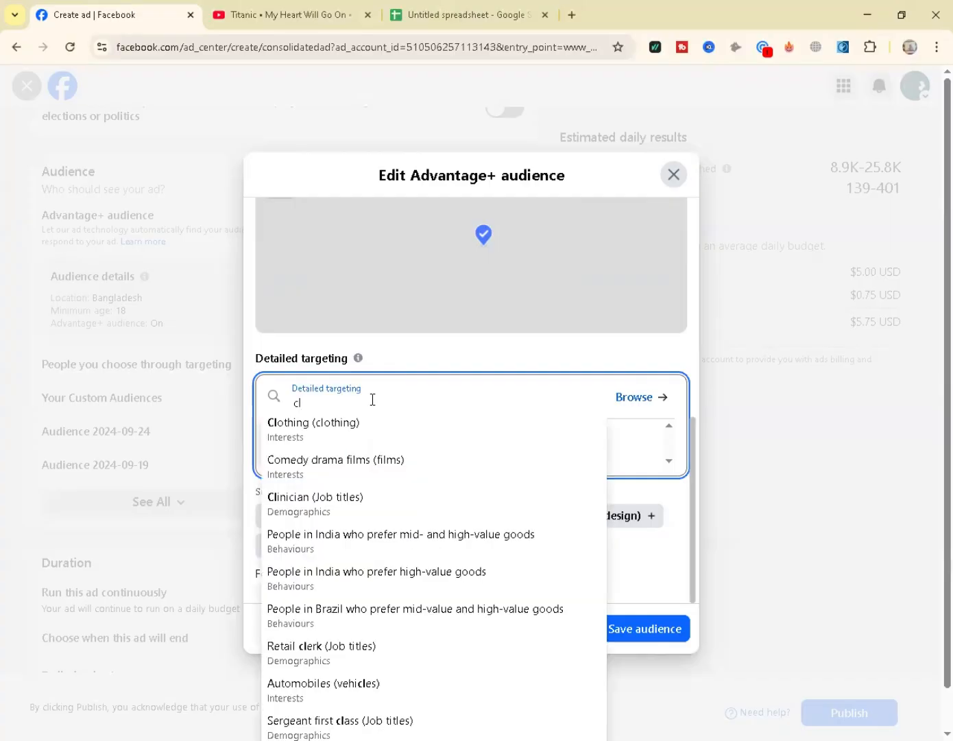
pyautogui.click(408, 430)
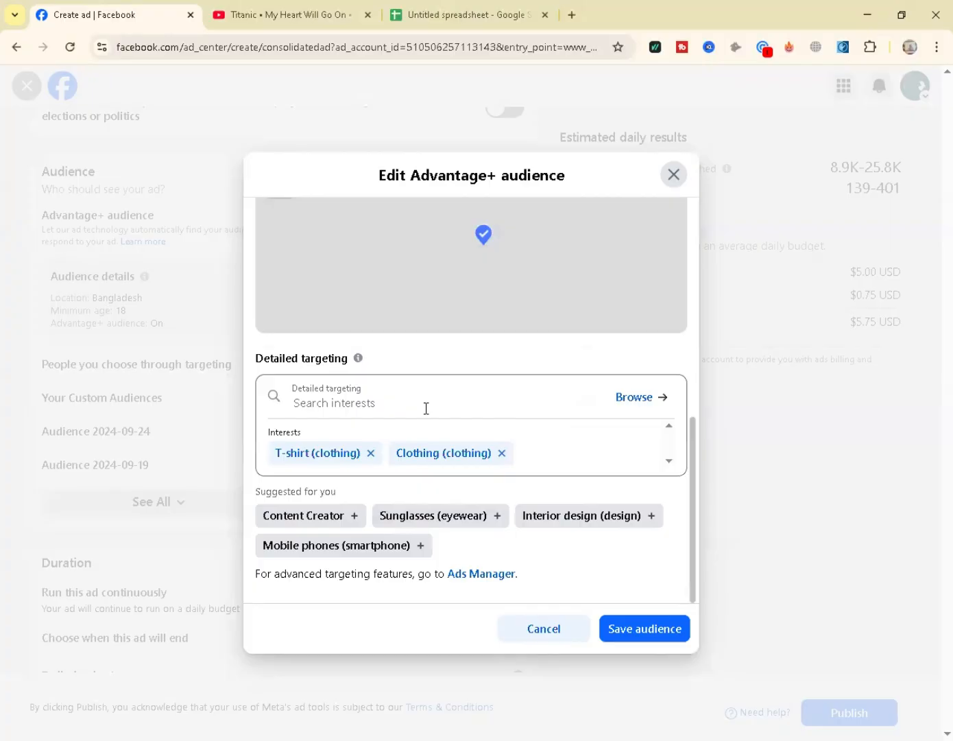
# Step: Close the Advantage+ audience editor without saving the audience and confirm that editing is finished
pyautogui.click(378, 393)
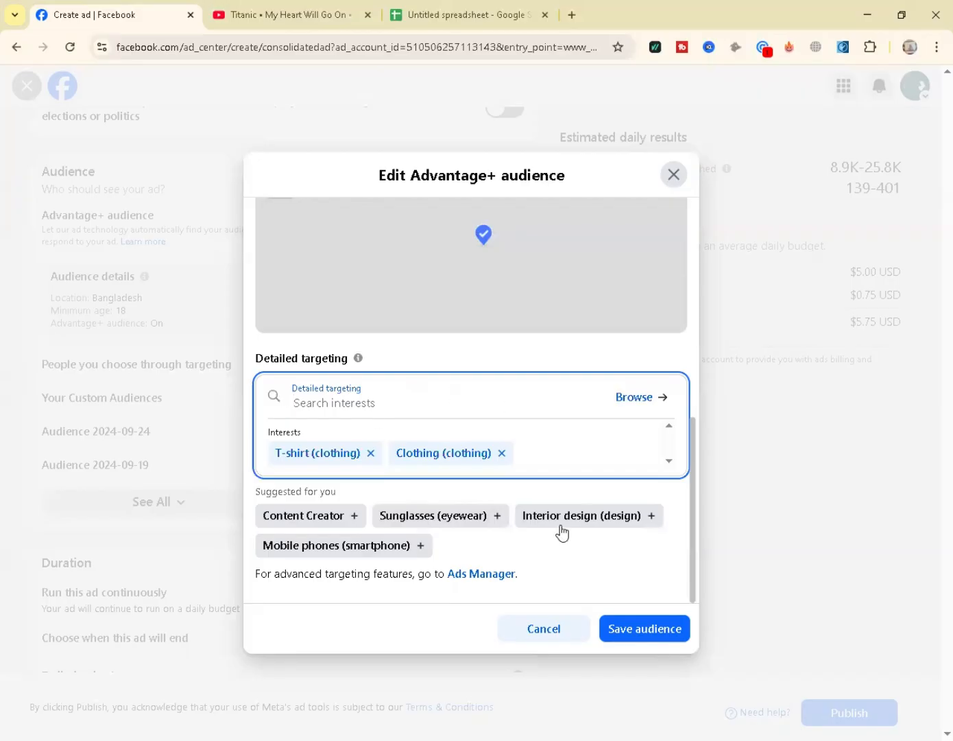
pyautogui.click(672, 180)
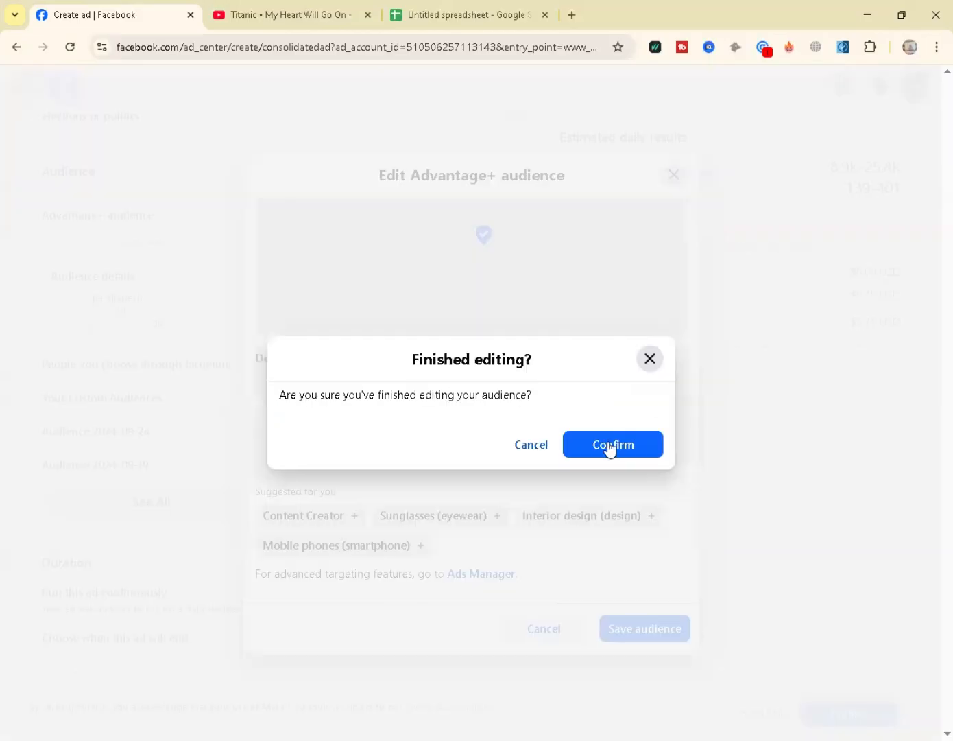
pyautogui.click(530, 446)
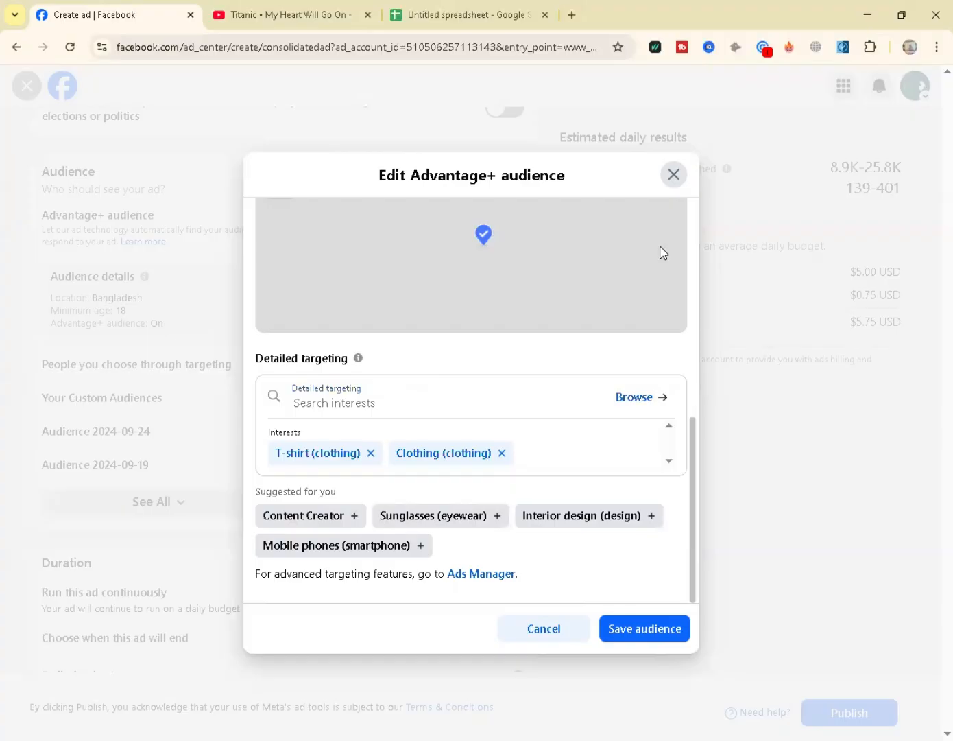
pyautogui.click(670, 181)
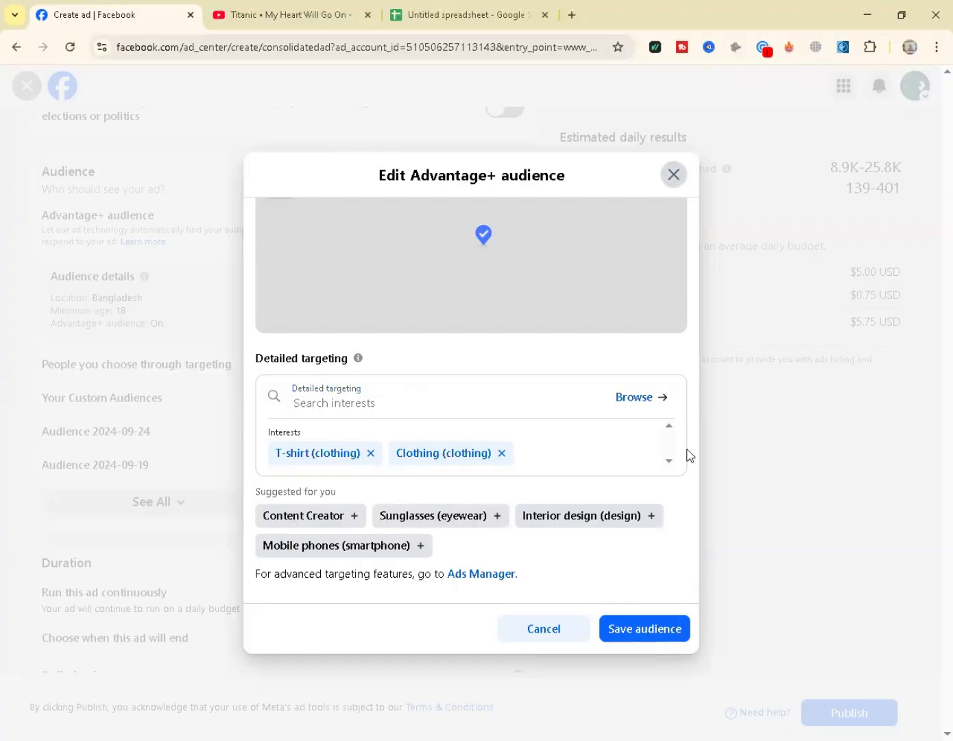
pyautogui.click(602, 439)
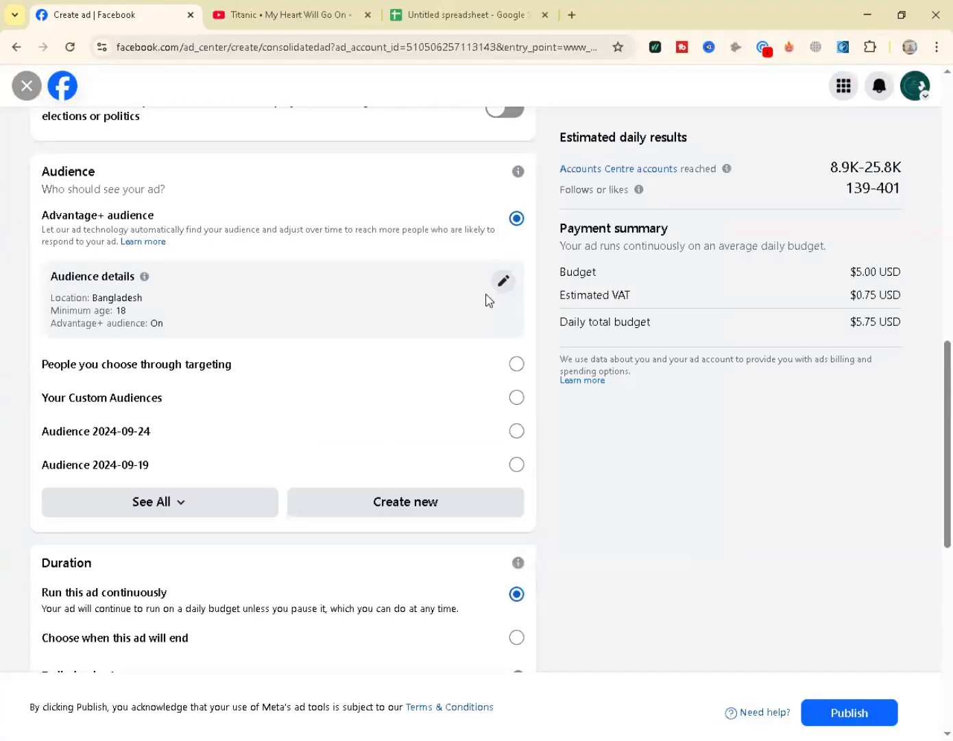
# Step: Switch the ad's duration from running continuously to having a chosen end date
pyautogui.scroll(-3, 931, 384)
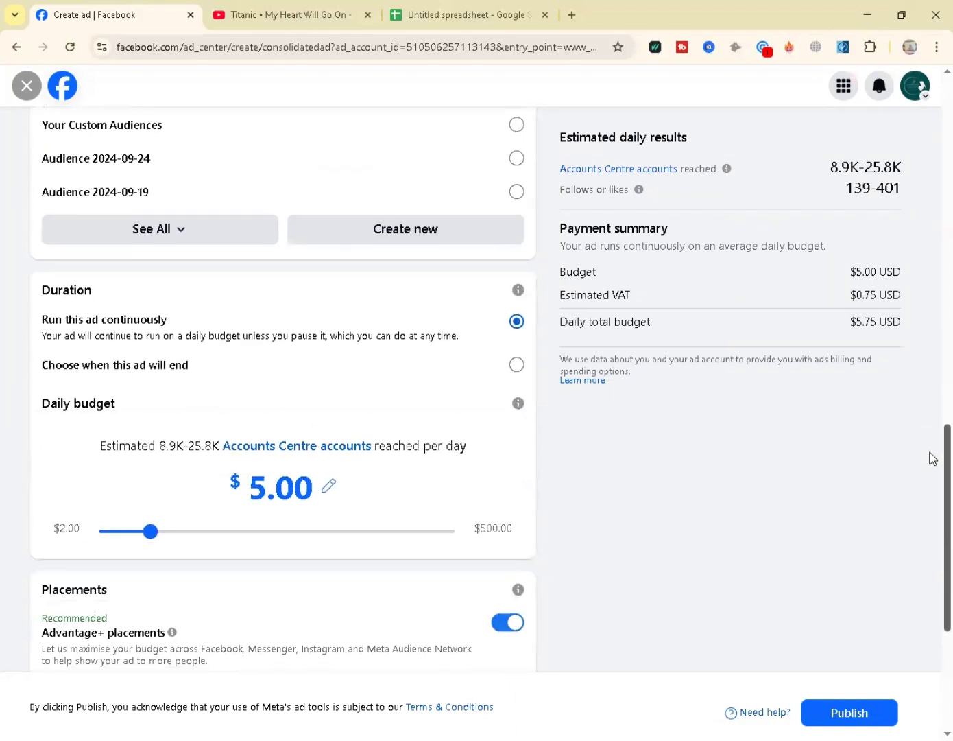
pyautogui.scroll(-1, 932, 459)
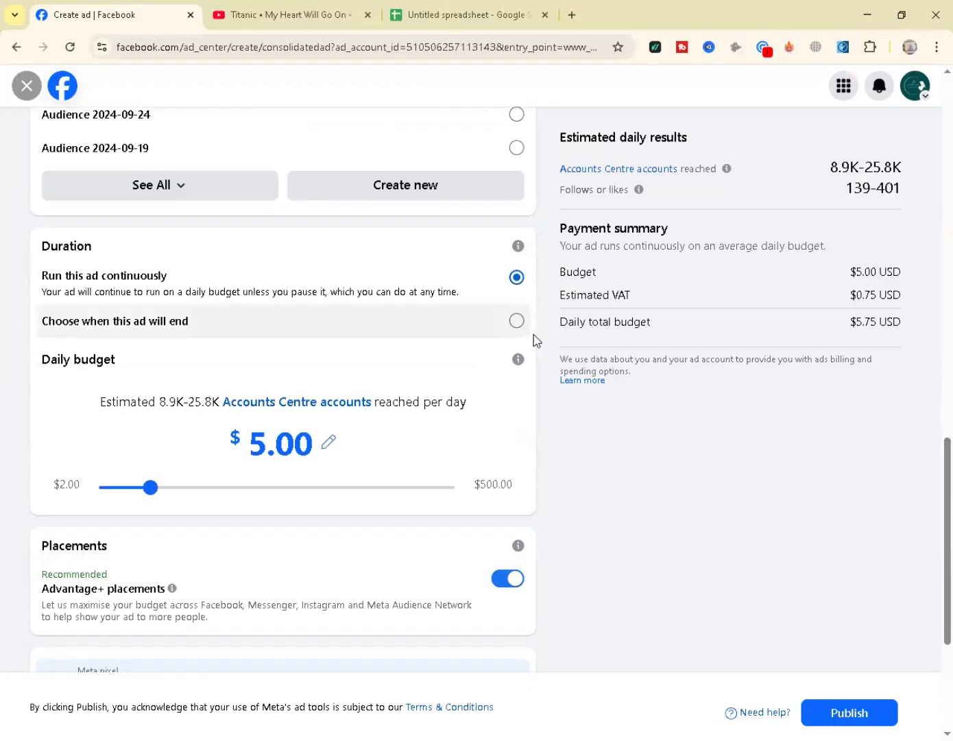
pyautogui.click(516, 330)
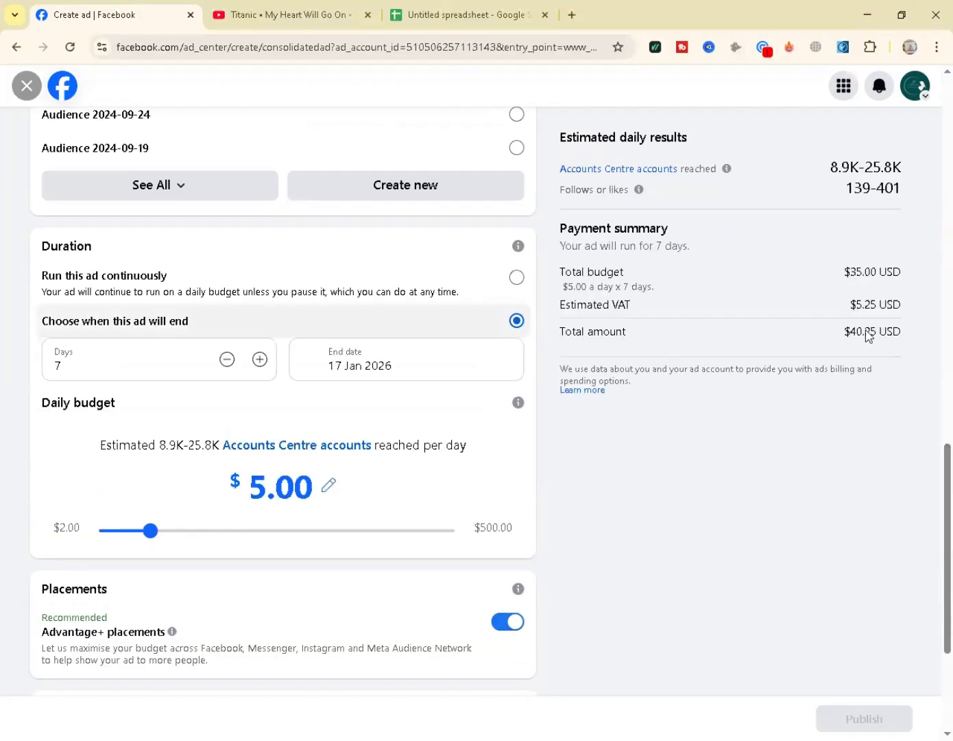
# Step: Review the ad's daily budget, placements, Meta pixel, payment method and audience details, ending at the goal and ad creative
pyautogui.scroll(-2, 931, 454)
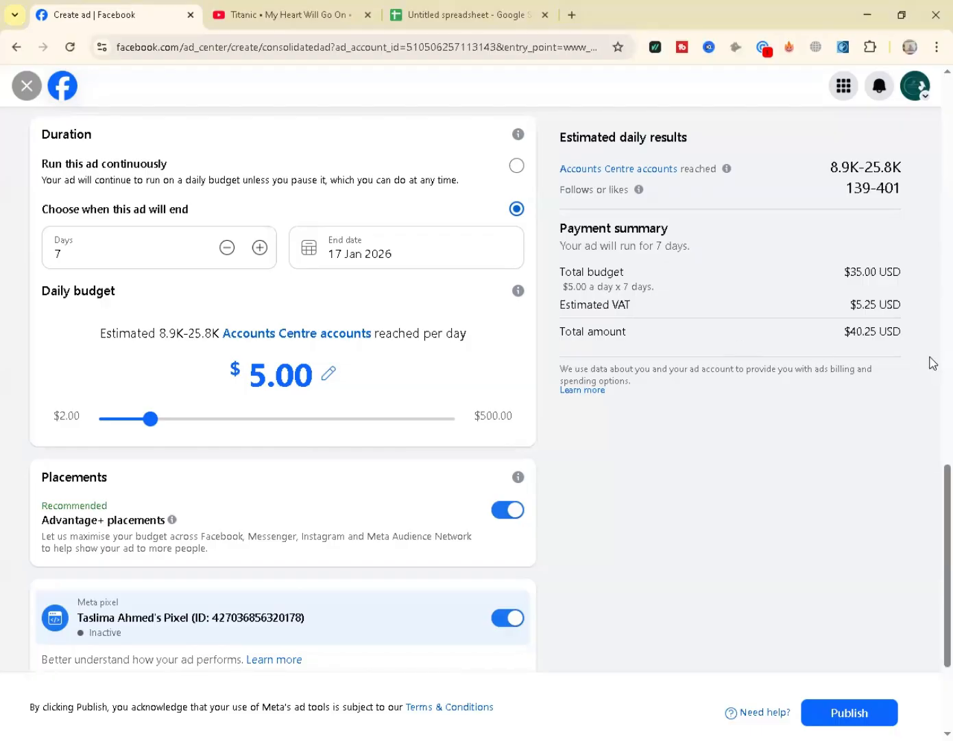
pyautogui.scroll(-3, 933, 552)
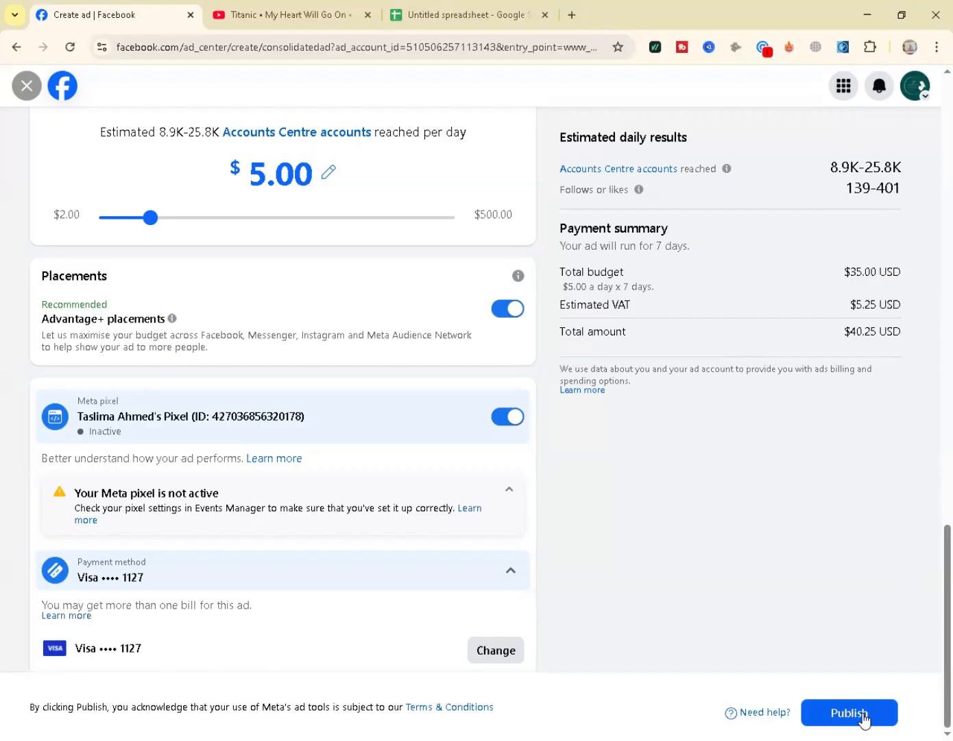
pyautogui.scroll(5, 930, 492)
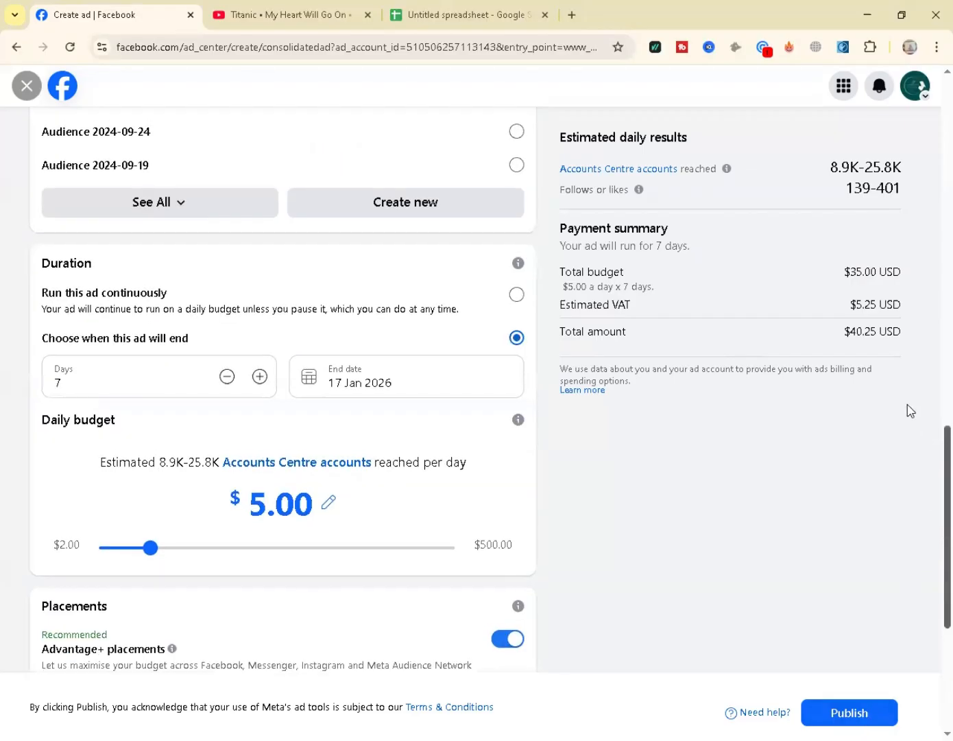
pyautogui.scroll(2, 907, 410)
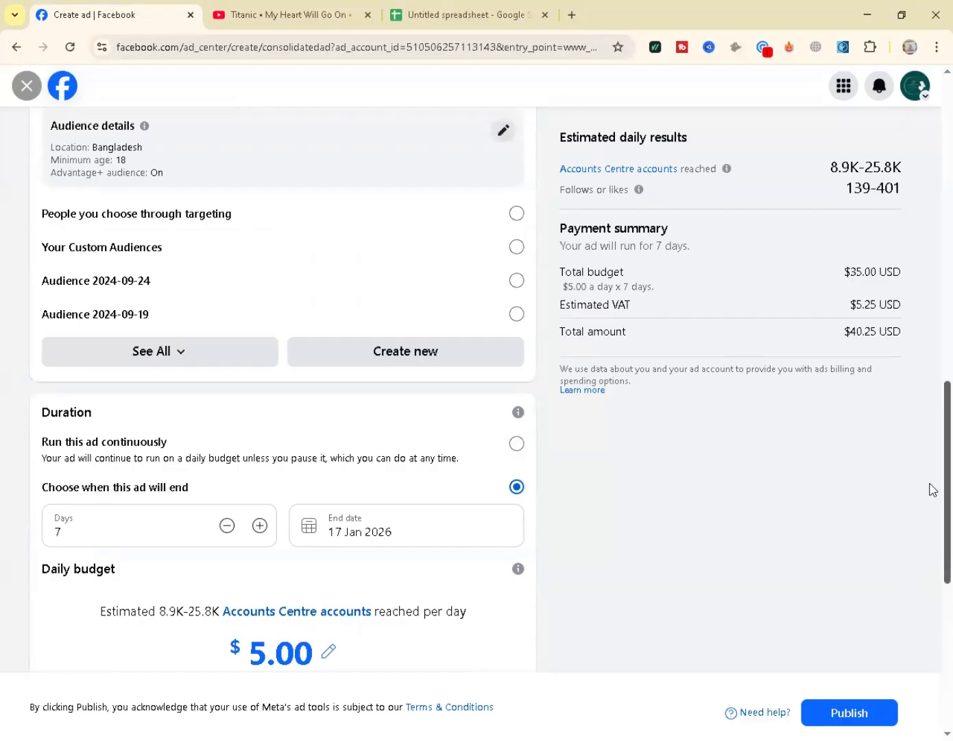
pyautogui.scroll(1, 930, 480)
pyautogui.scroll(4, 931, 426)
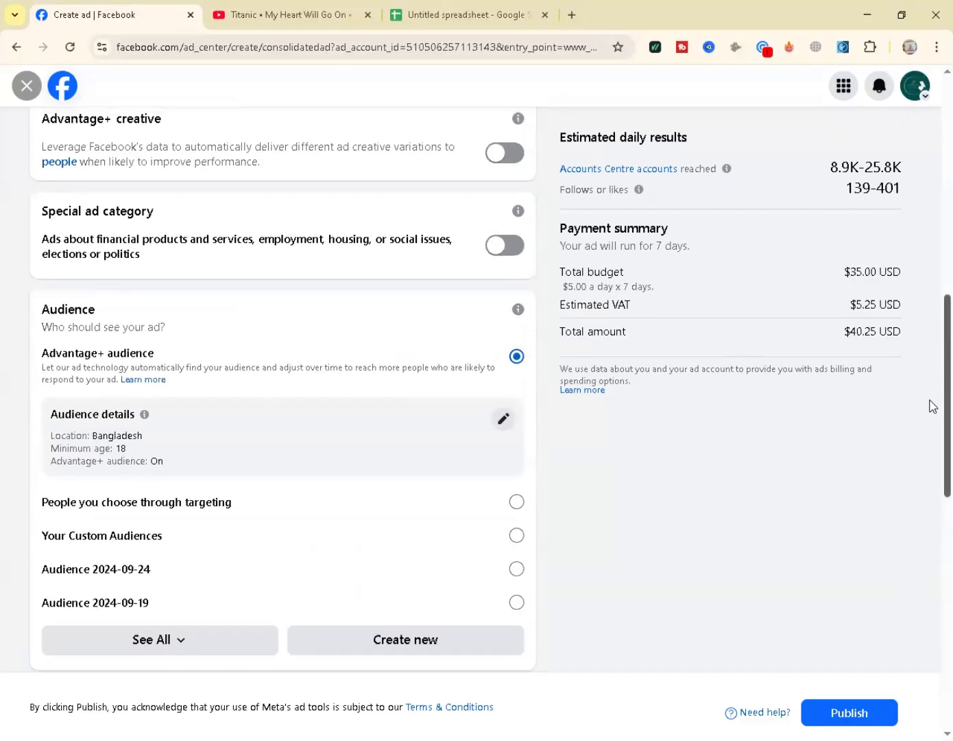
pyautogui.scroll(10, 933, 406)
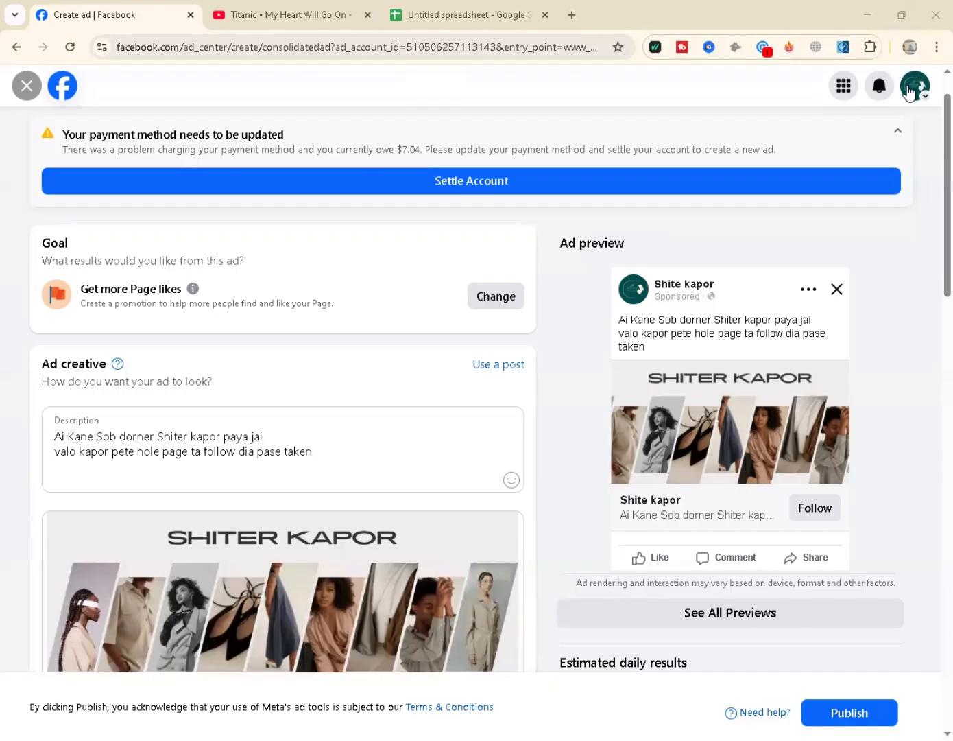
# Step: Leave the ad draft and open the general settings of the Shite kapor Page
pyautogui.click(909, 93)
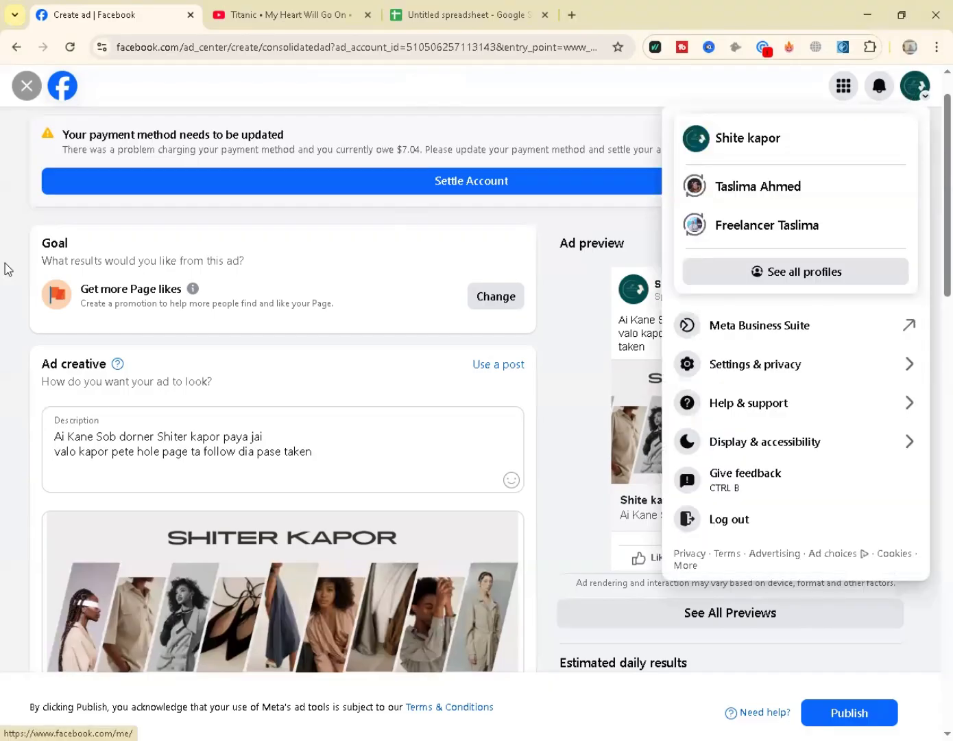
pyautogui.click(916, 86)
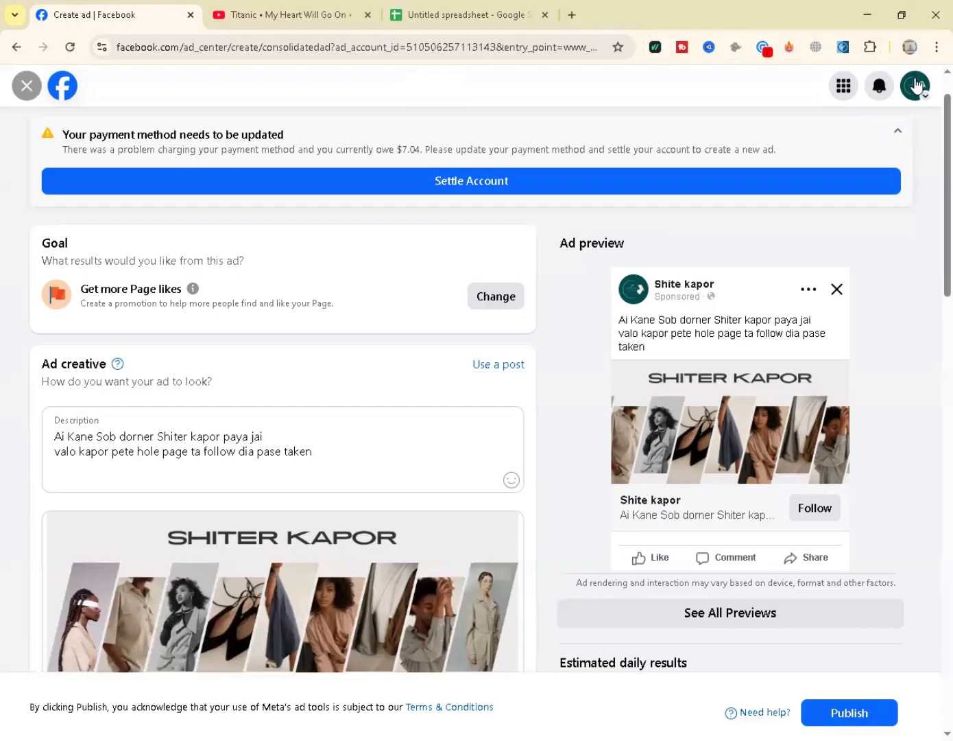
pyautogui.click(915, 86)
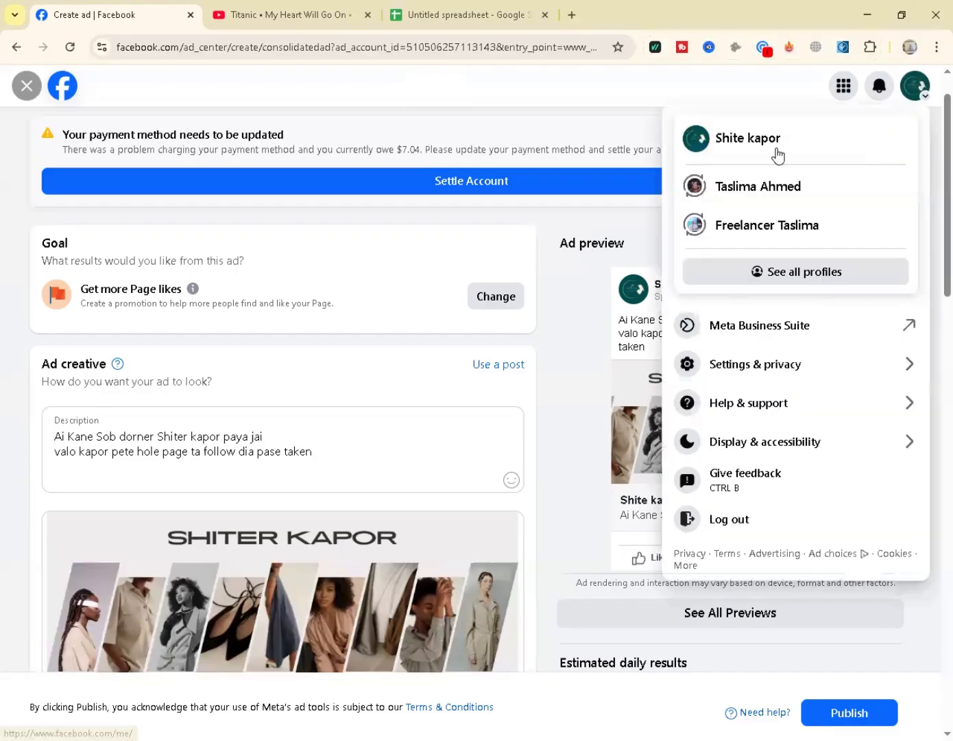
pyautogui.click(784, 364)
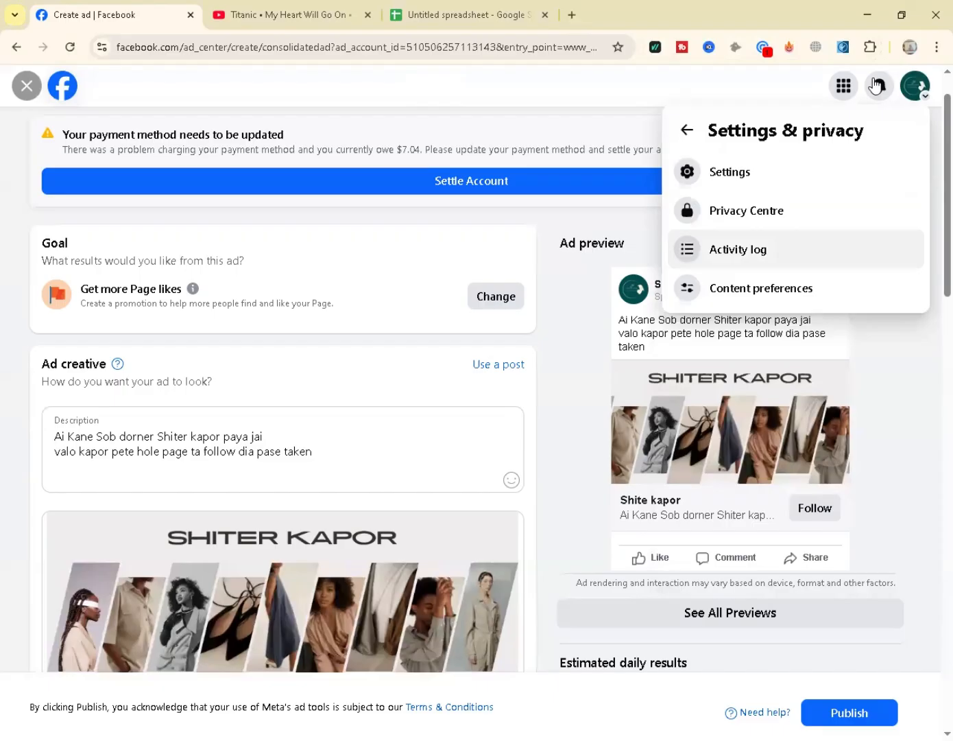
pyautogui.click(916, 87)
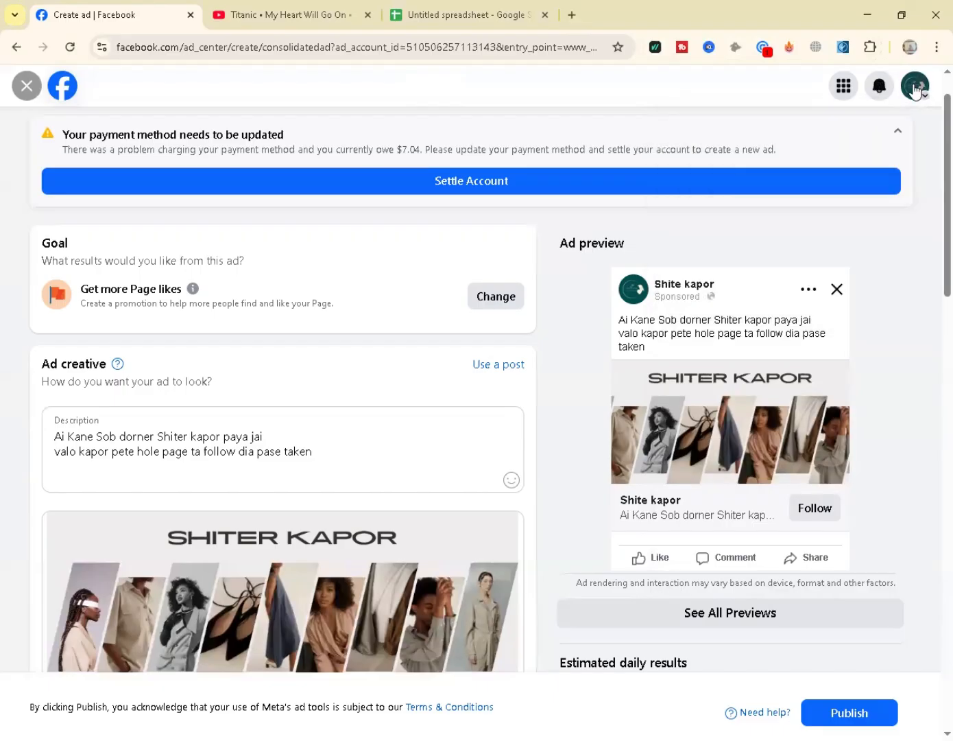
pyautogui.click(915, 89)
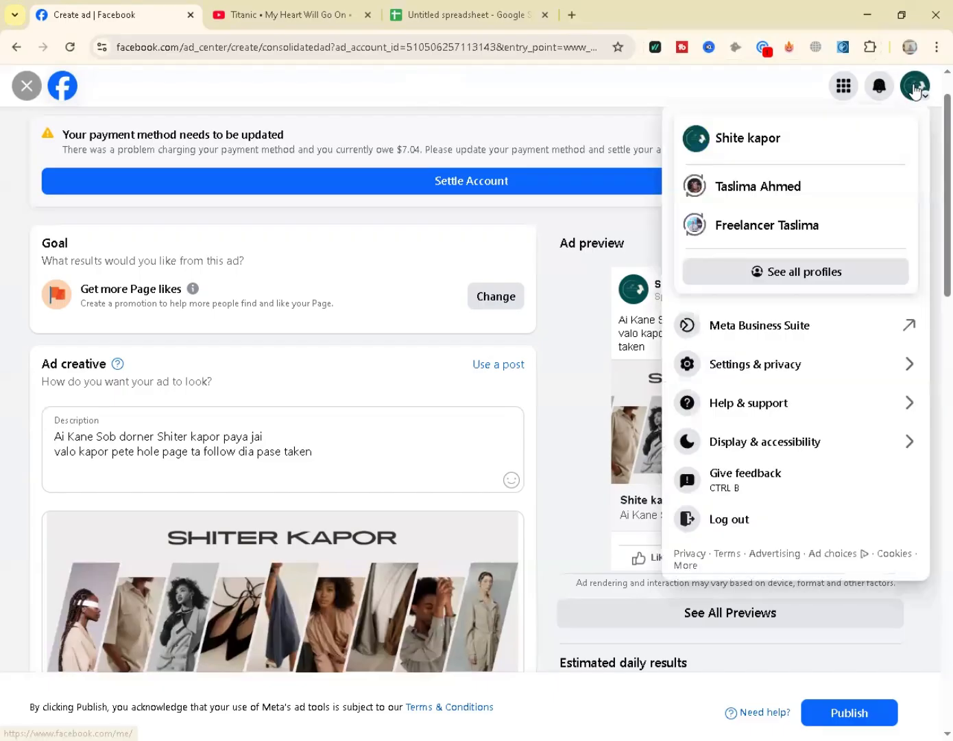
pyautogui.click(766, 374)
pyautogui.click(735, 180)
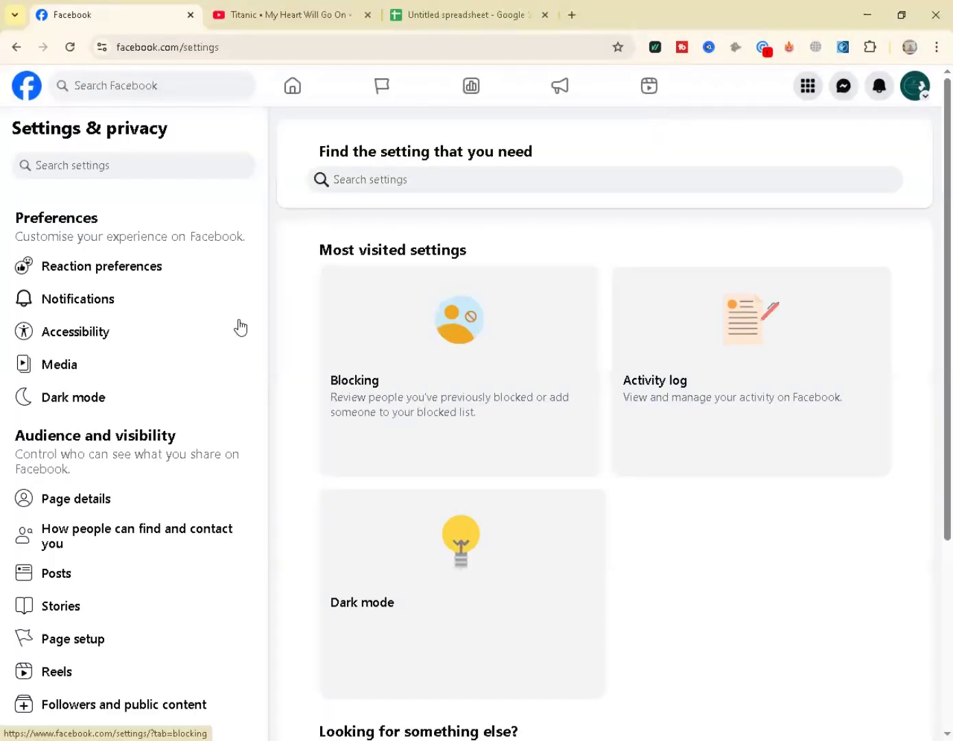
# Step: Open the Page access settings within the Page setup section
pyautogui.scroll(-3, 272, 366)
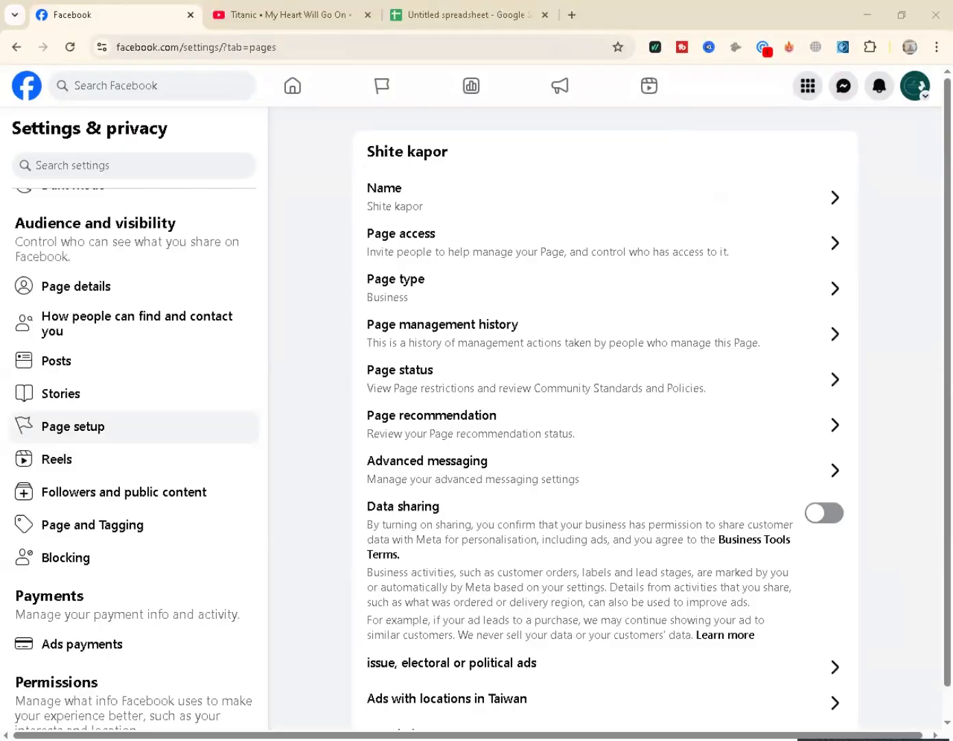
pyautogui.click(509, 258)
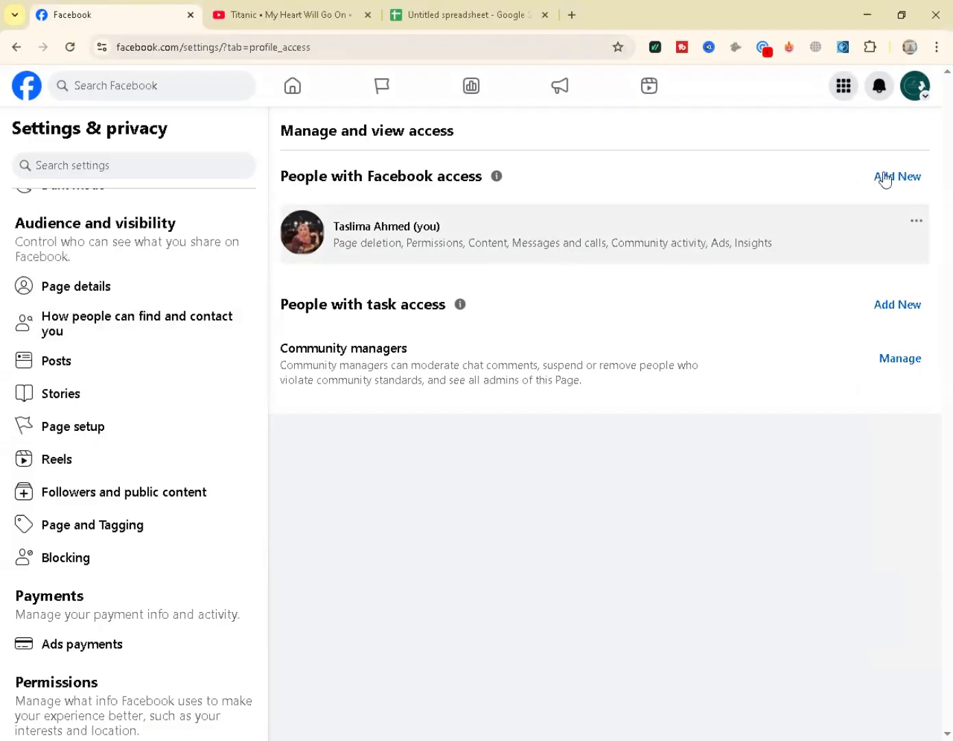
pyautogui.click(894, 177)
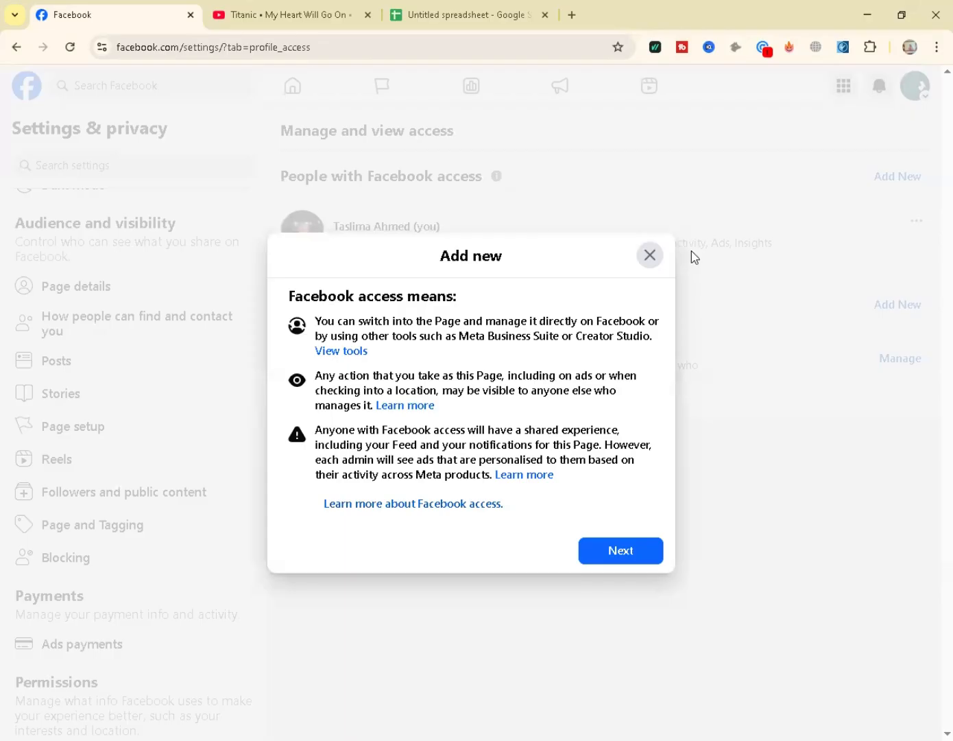
pyautogui.click(650, 255)
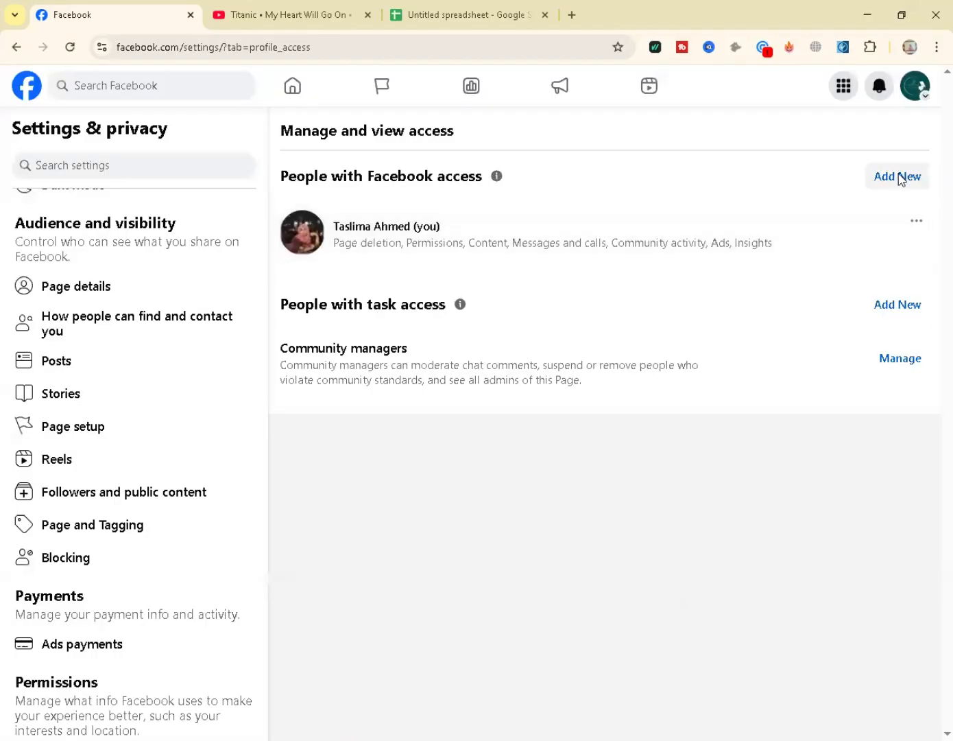
# Step: Start adding a person with Facebook access to the Page, searching by the person's name and choosing the first match
pyautogui.click(900, 177)
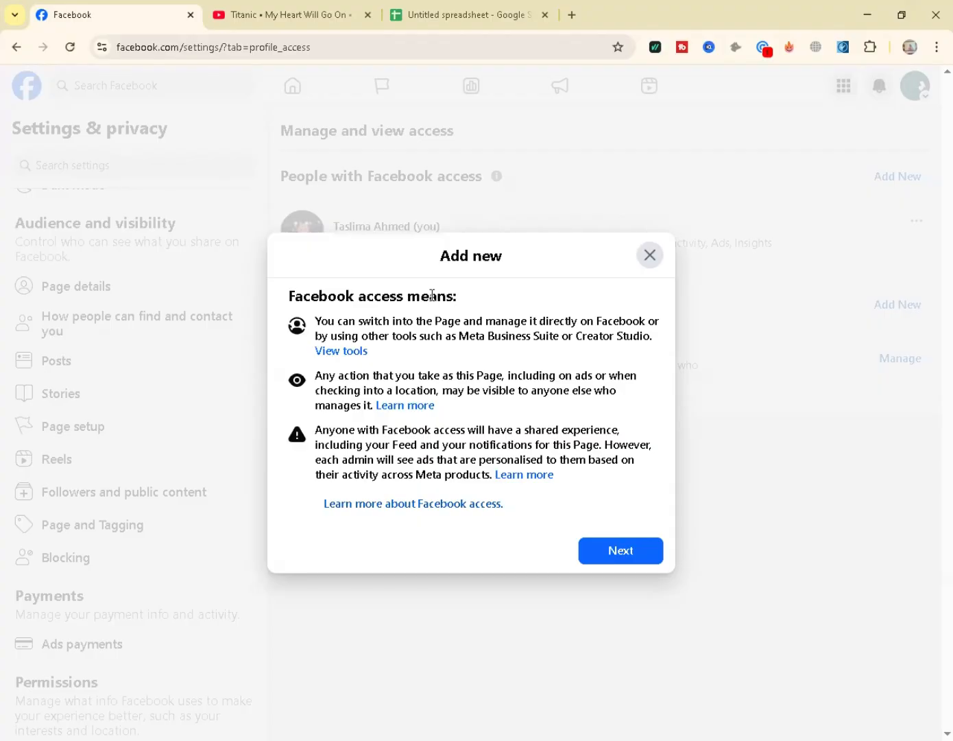
pyautogui.click(623, 553)
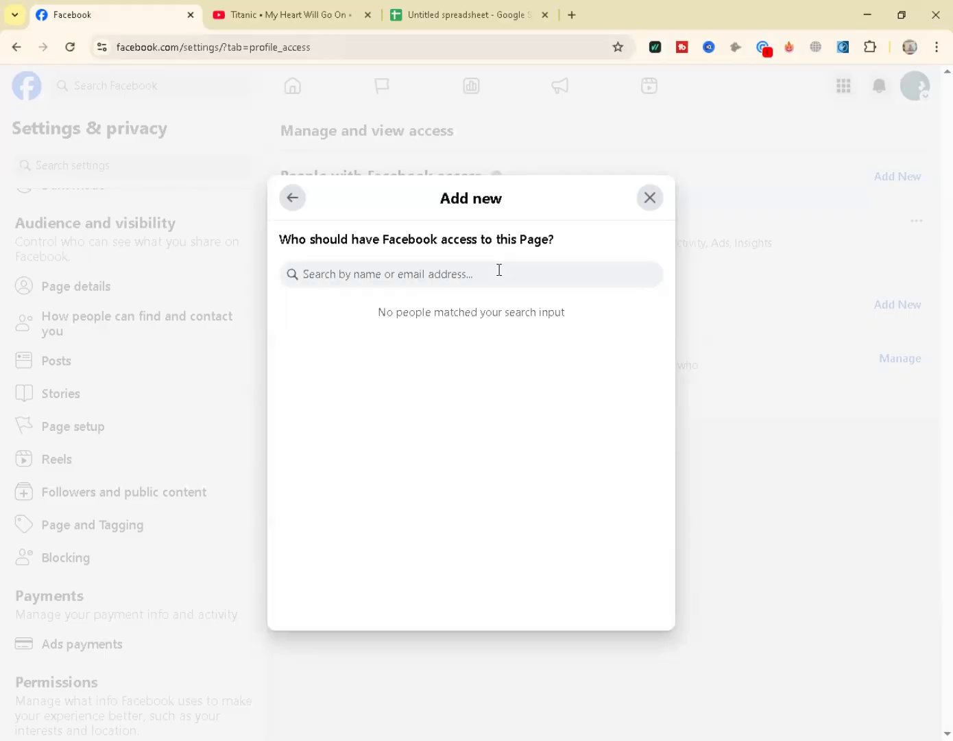
pyautogui.write('Mahi')
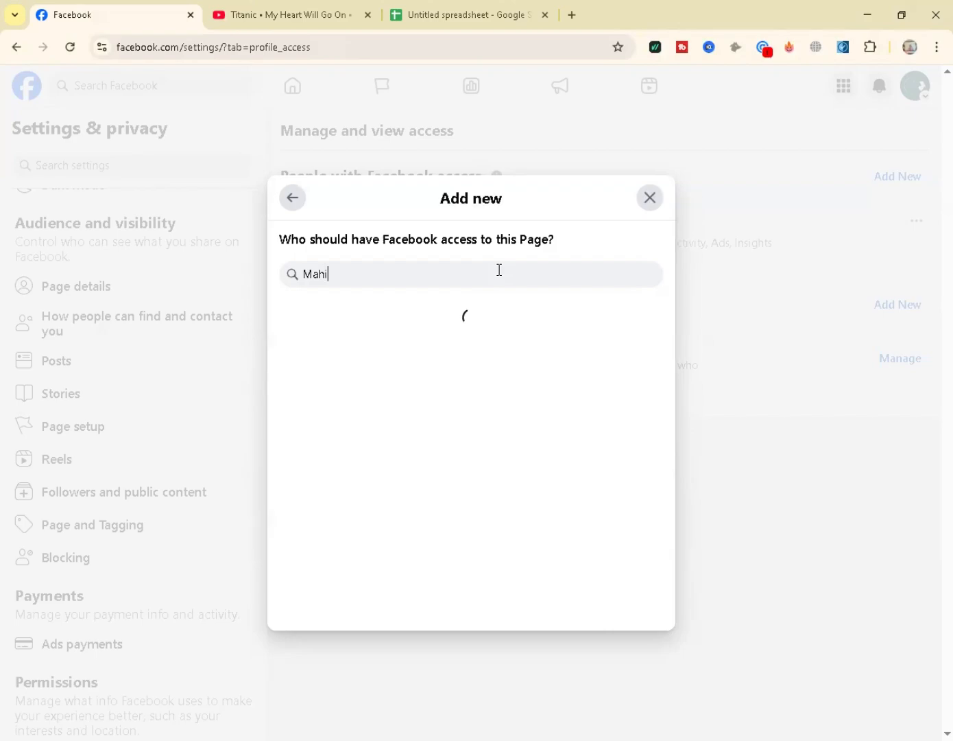
pyautogui.write('n')
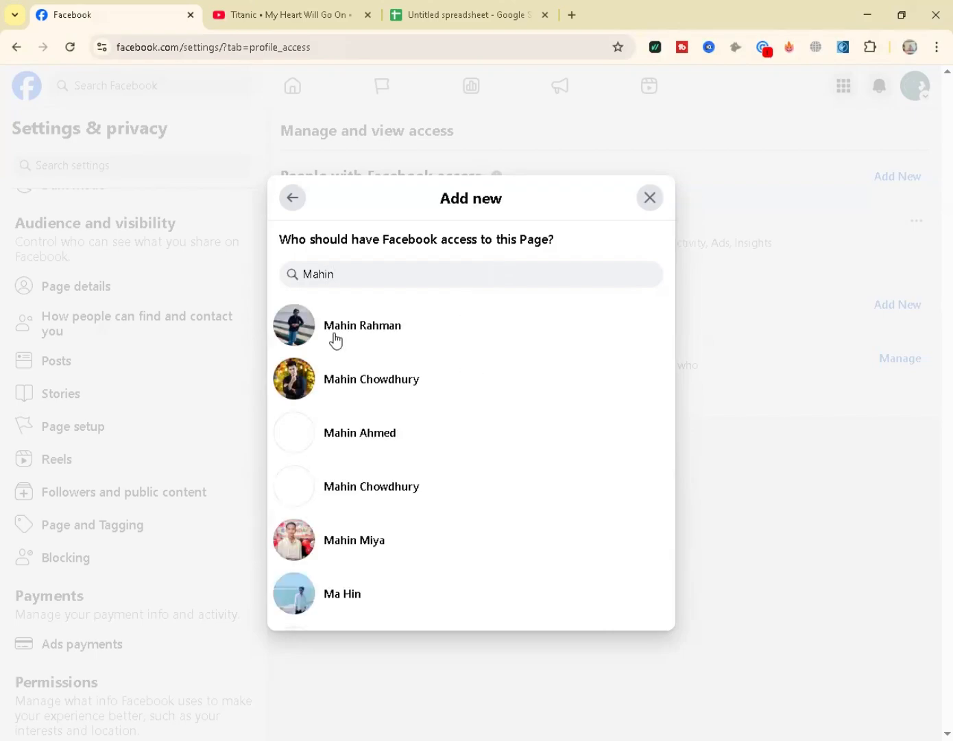
pyautogui.click(366, 327)
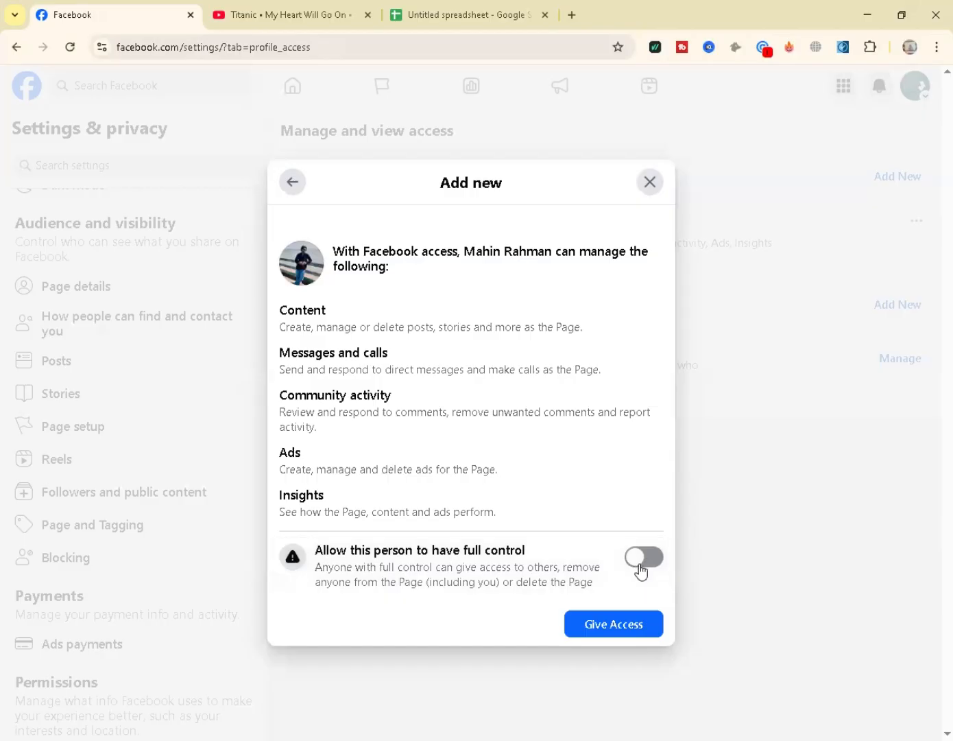
# Step: Allow the chosen person full control and try to confirm the access with the saved Facebook profile password
pyautogui.click(638, 566)
pyautogui.click(624, 624)
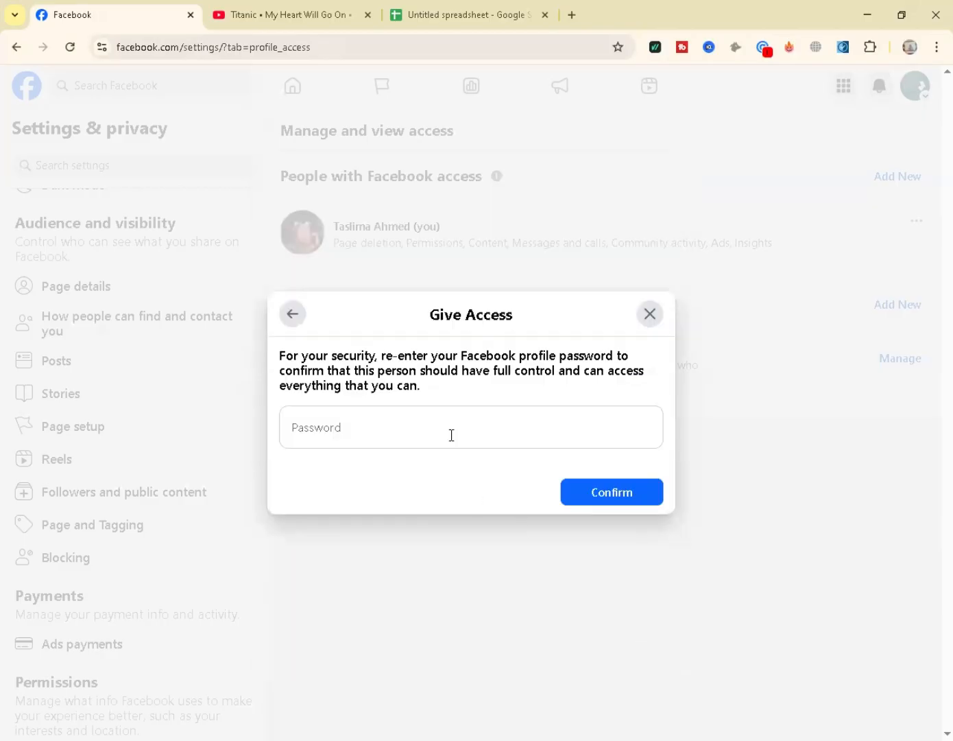
pyautogui.click(451, 435)
pyautogui.click(452, 434)
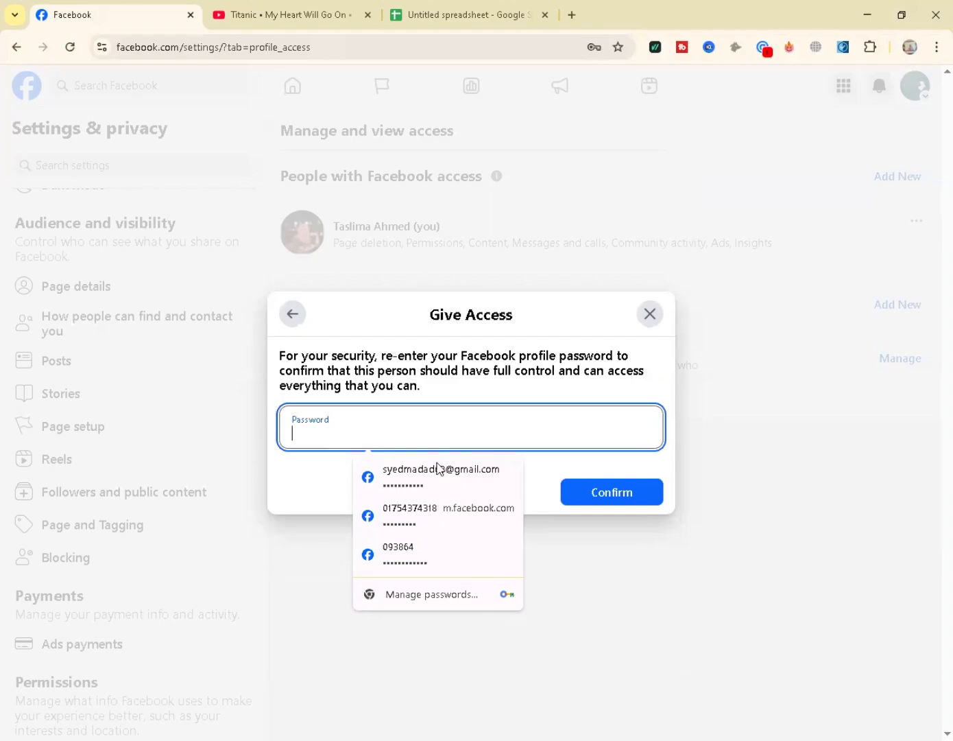
pyautogui.click(414, 491)
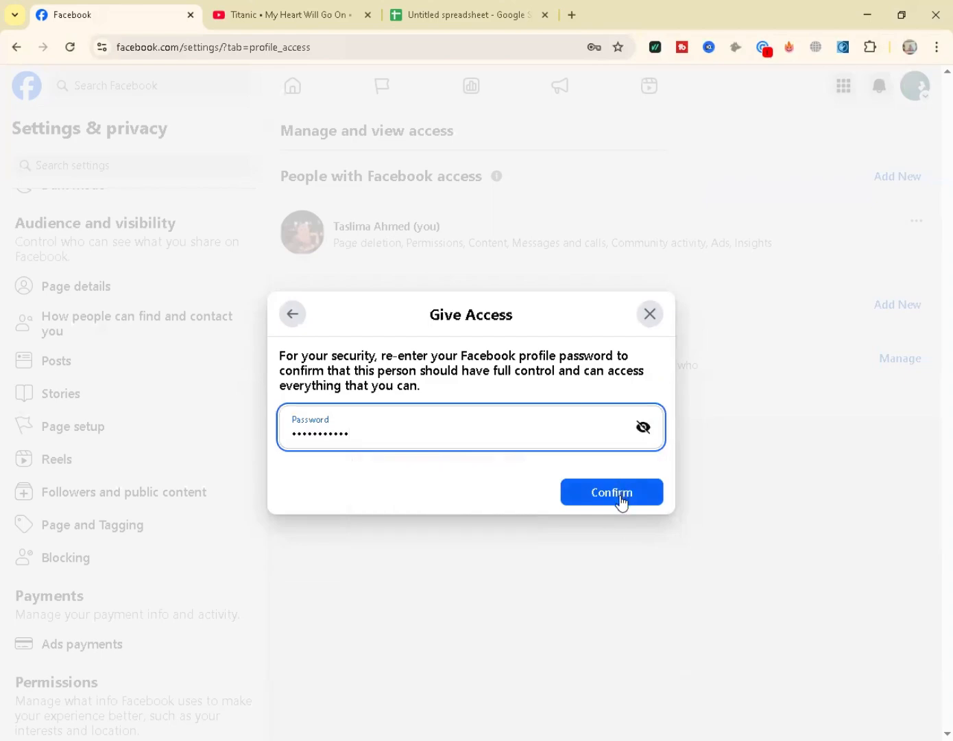
pyautogui.click(622, 498)
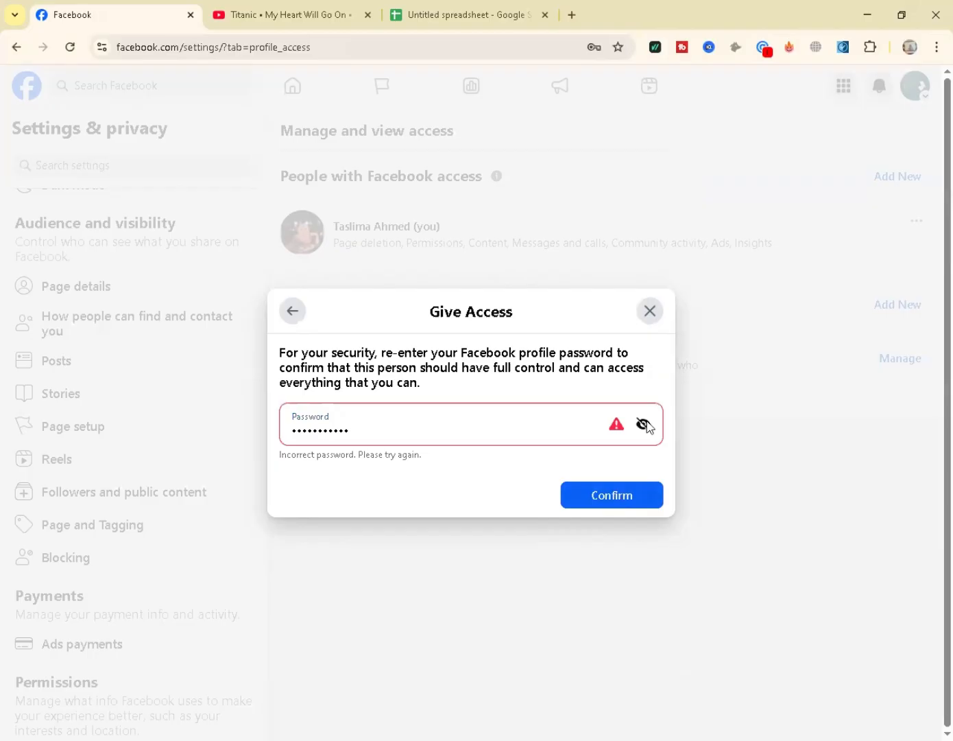
# Step: Cancel giving access to the Page and go to the Facebook home feed
pyautogui.click(654, 312)
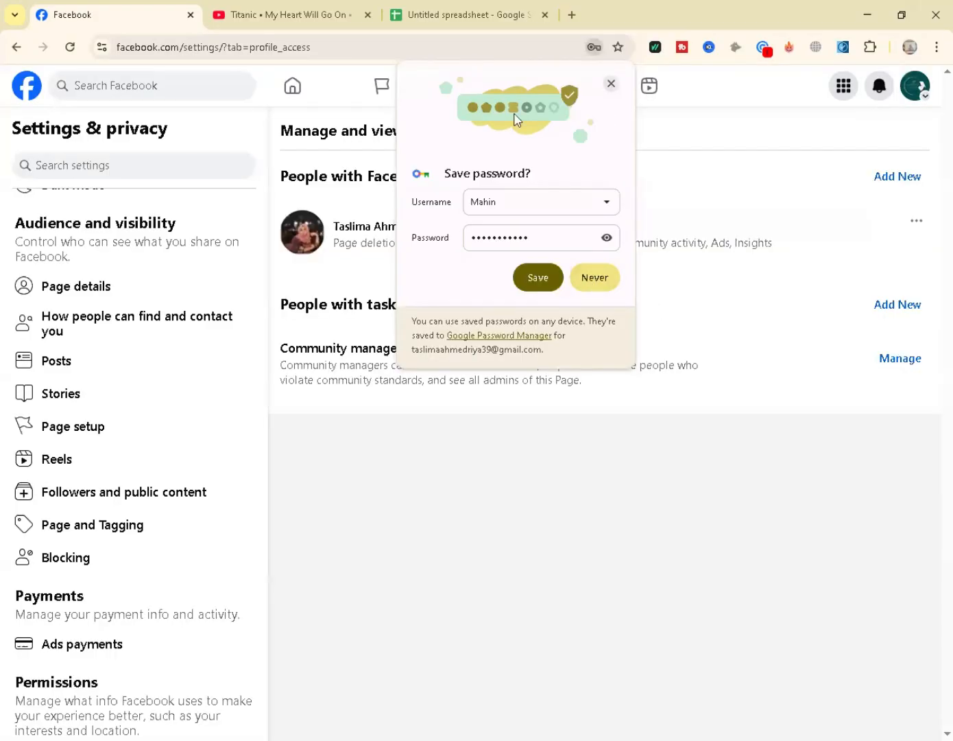
pyautogui.click(314, 100)
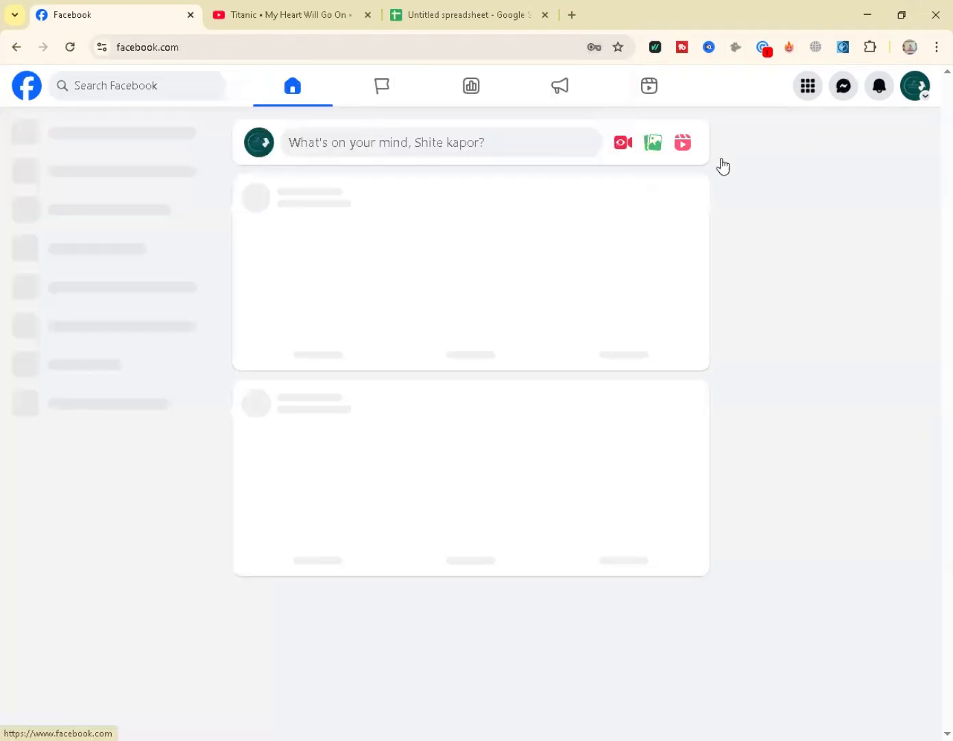